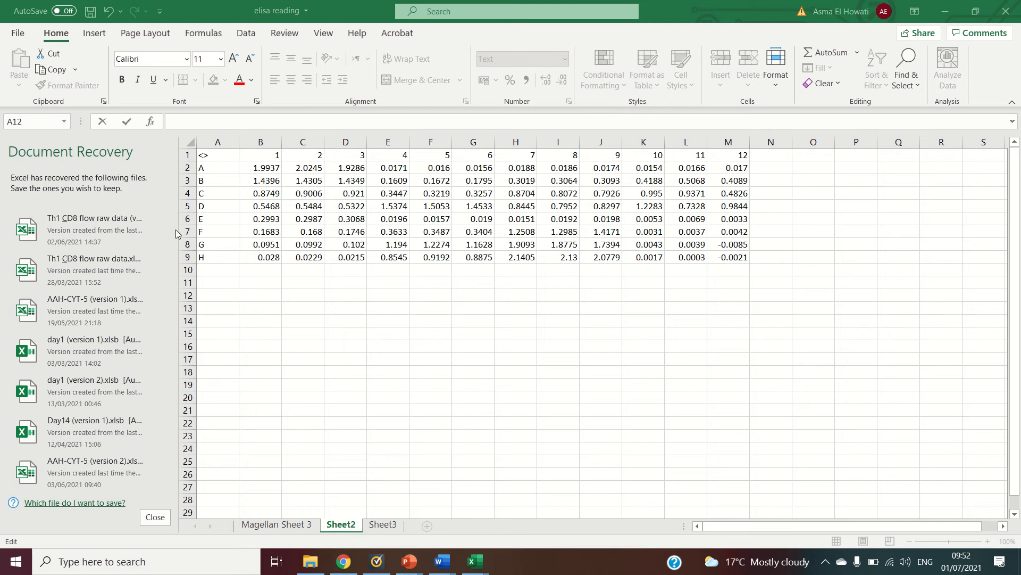
# Examine the standard readings in A1:D9, and compare the plate layout in A1:M9 of the Book1 workbook
pyautogui.doubleClick(262, 157)
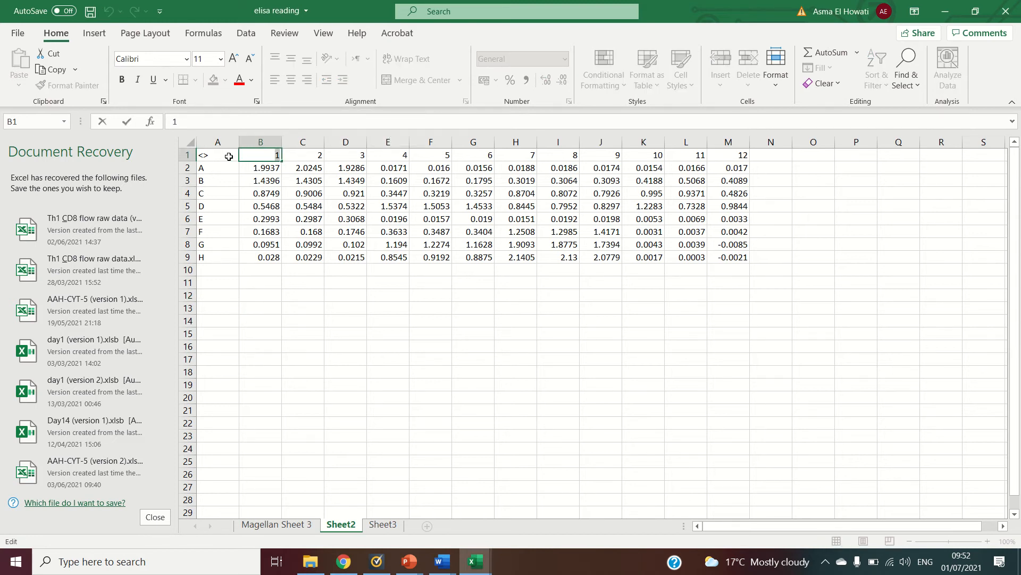
pyautogui.moveTo(228, 154); pyautogui.dragTo(348, 264)
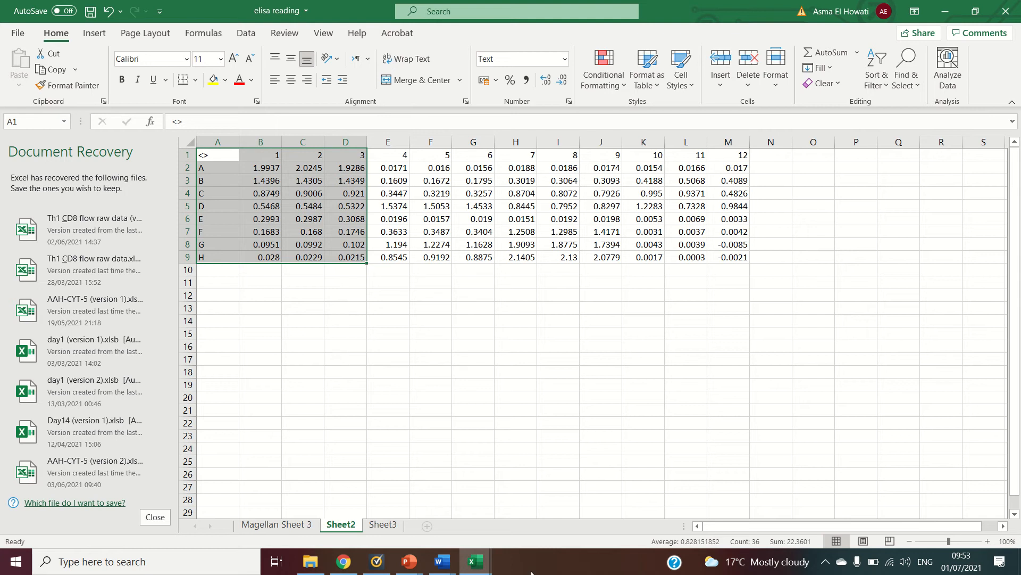
pyautogui.moveTo(480, 562)
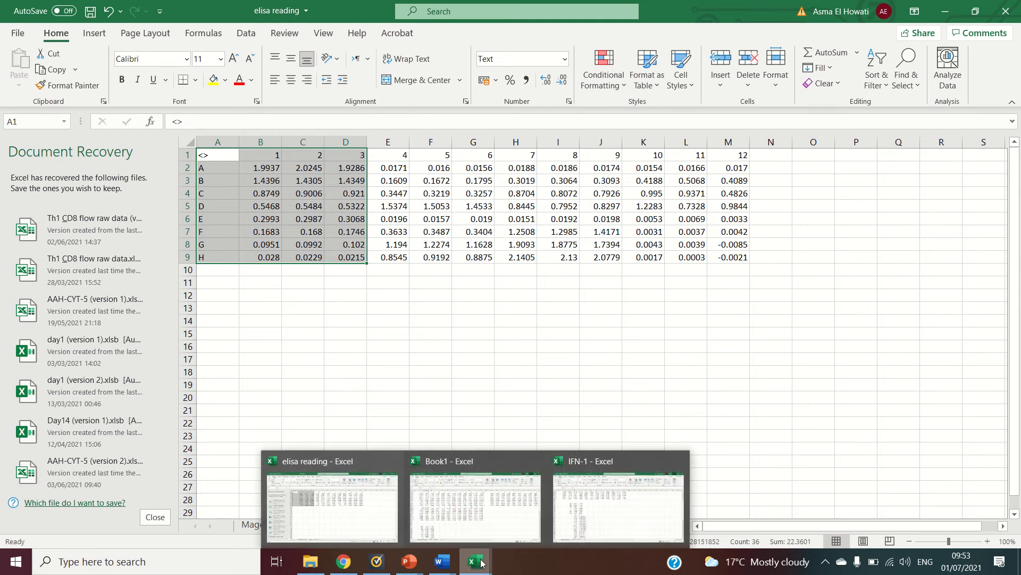
pyautogui.click(489, 501)
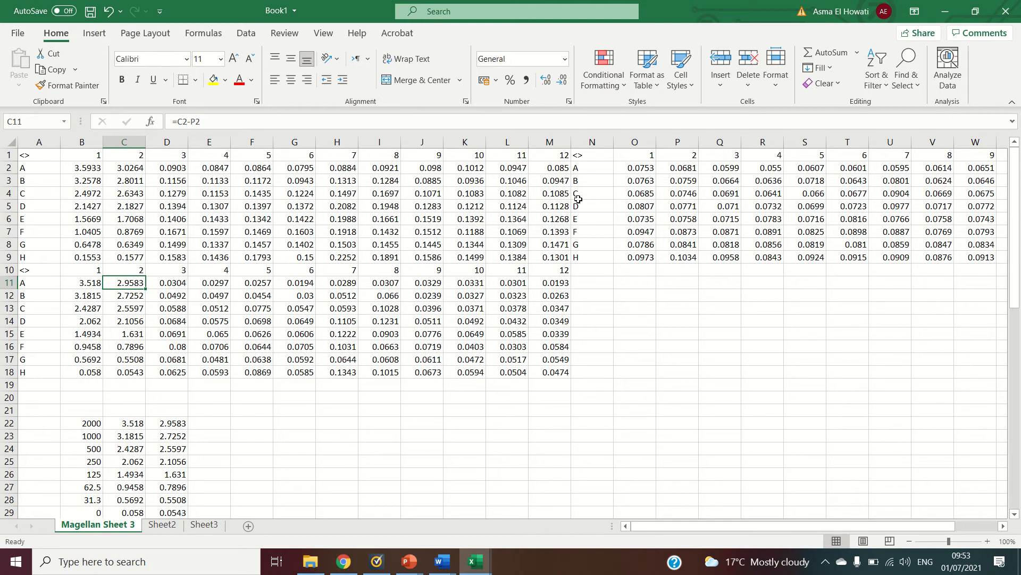
pyautogui.click(377, 180)
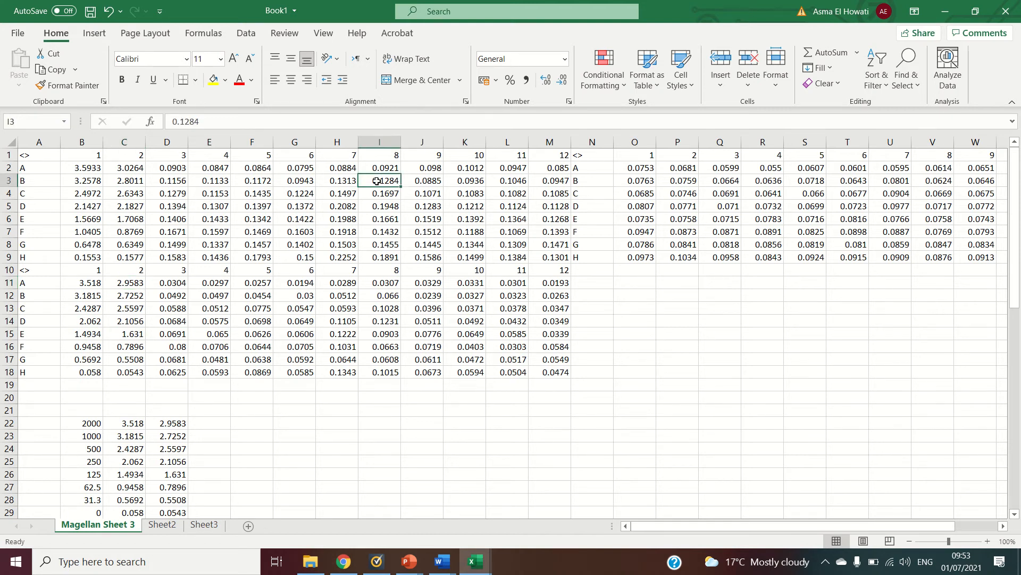
pyautogui.click(48, 155)
pyautogui.moveTo(48, 155)
pyautogui.mouseDown()
pyautogui.moveTo(423, 187)
pyautogui.moveTo(556, 256)
pyautogui.mouseUp()
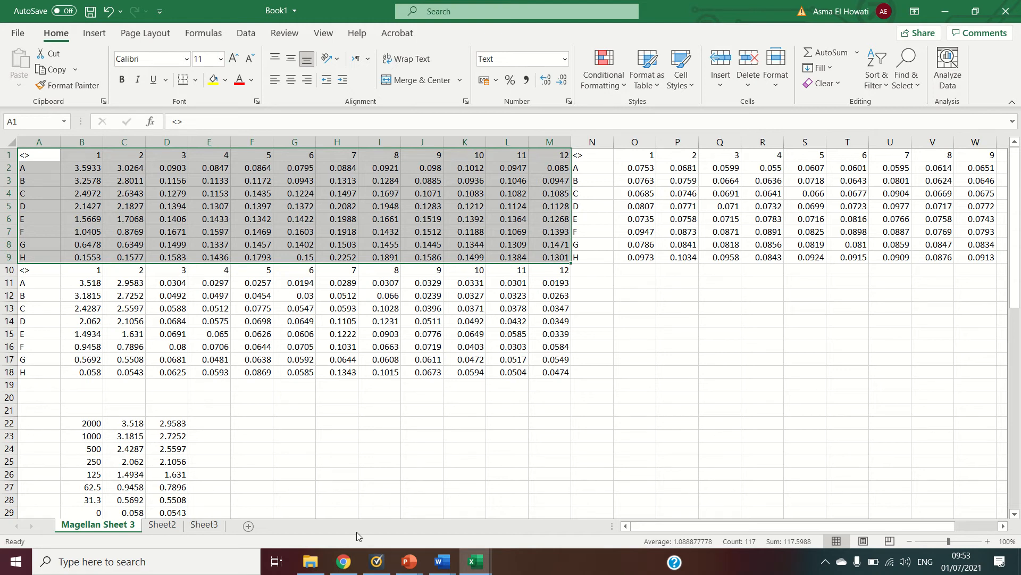
pyautogui.moveTo(475, 561)
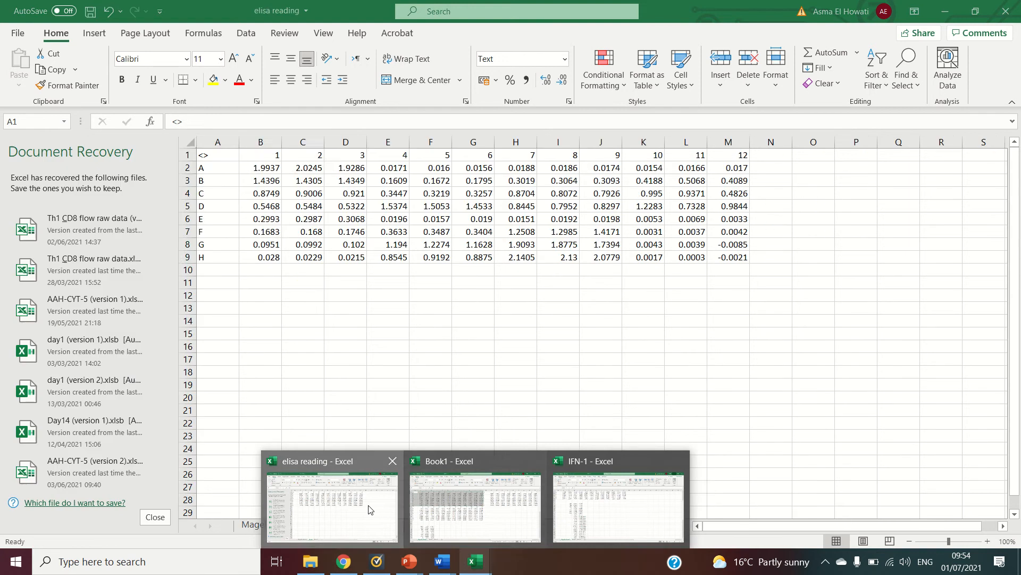
pyautogui.click(370, 506)
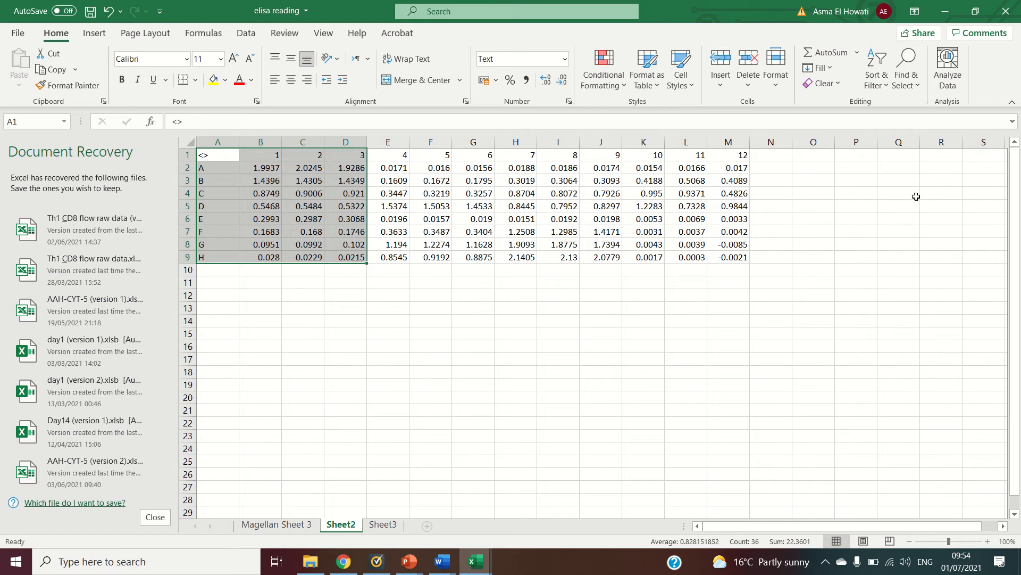
# Label A11 "Blank" and calculate the average of the blank readings B9:D9 in B11
pyautogui.click(285, 257)
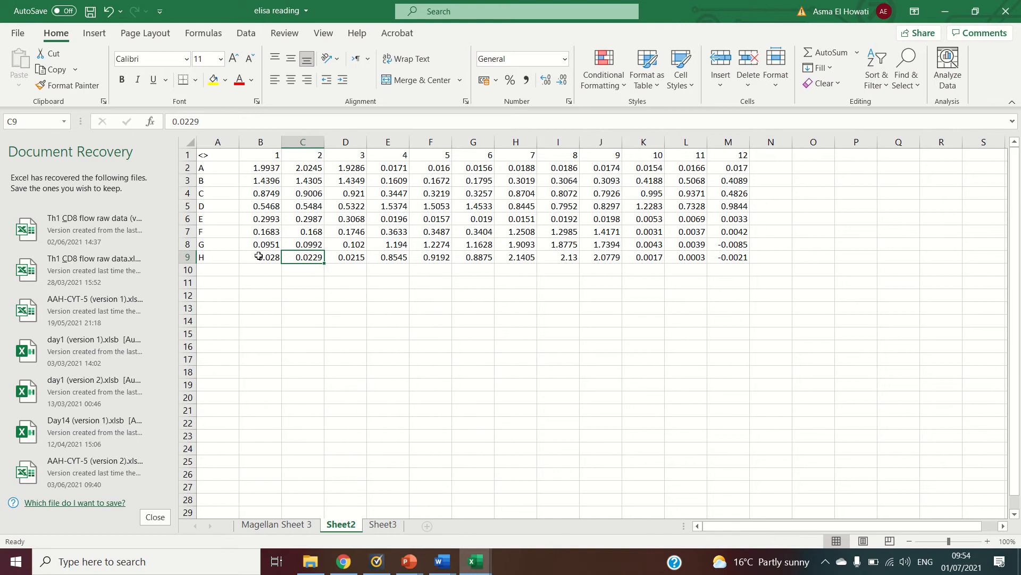
pyautogui.moveTo(259, 257); pyautogui.dragTo(351, 255)
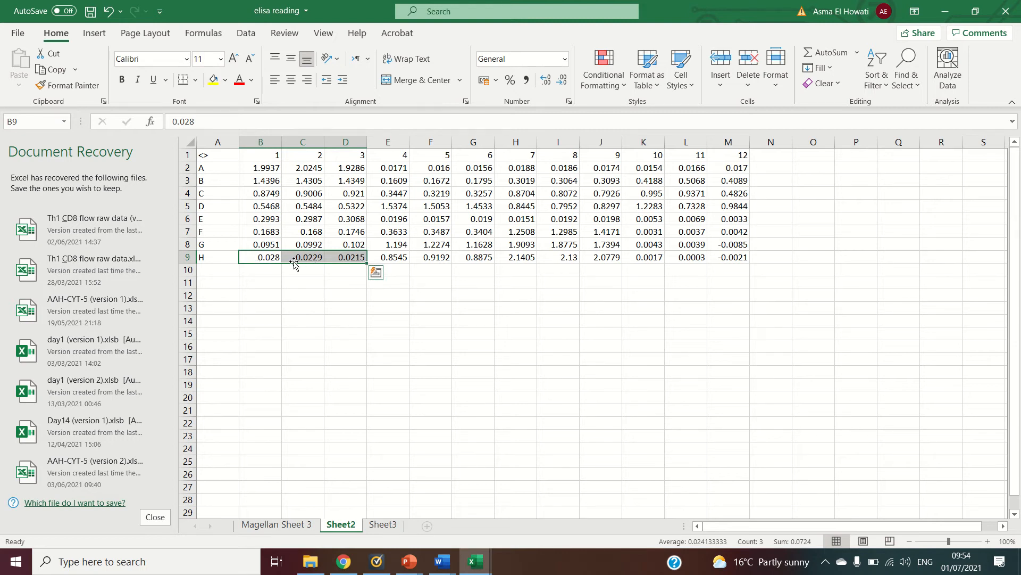
pyautogui.click(224, 282)
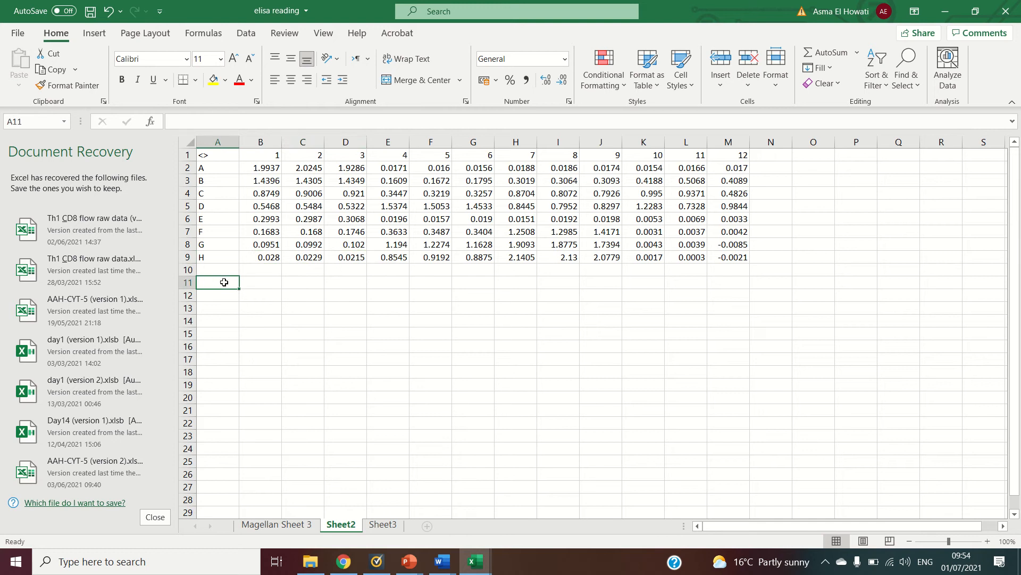
pyautogui.write('Blank')
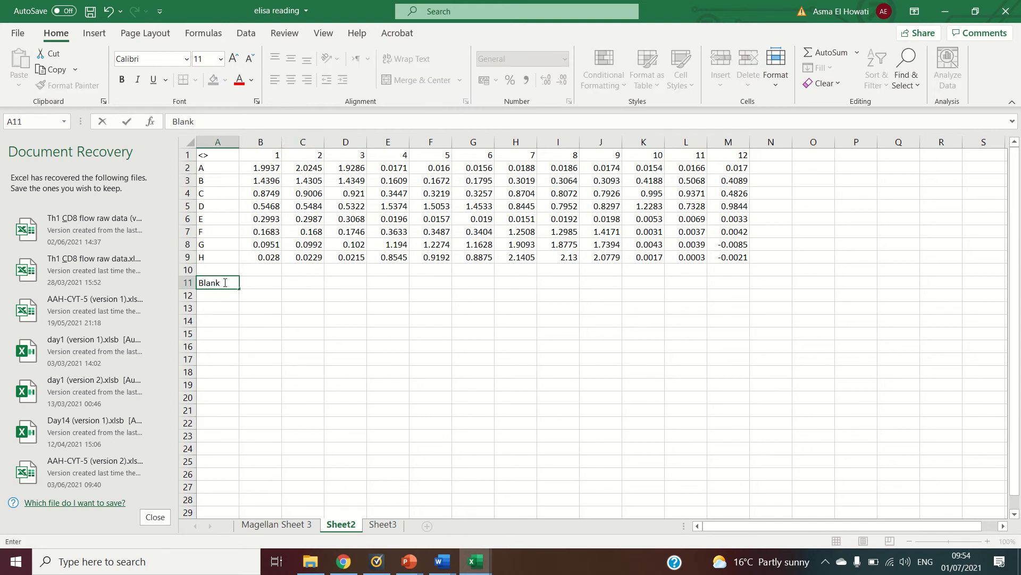
pyautogui.click(264, 283)
pyautogui.write('=')
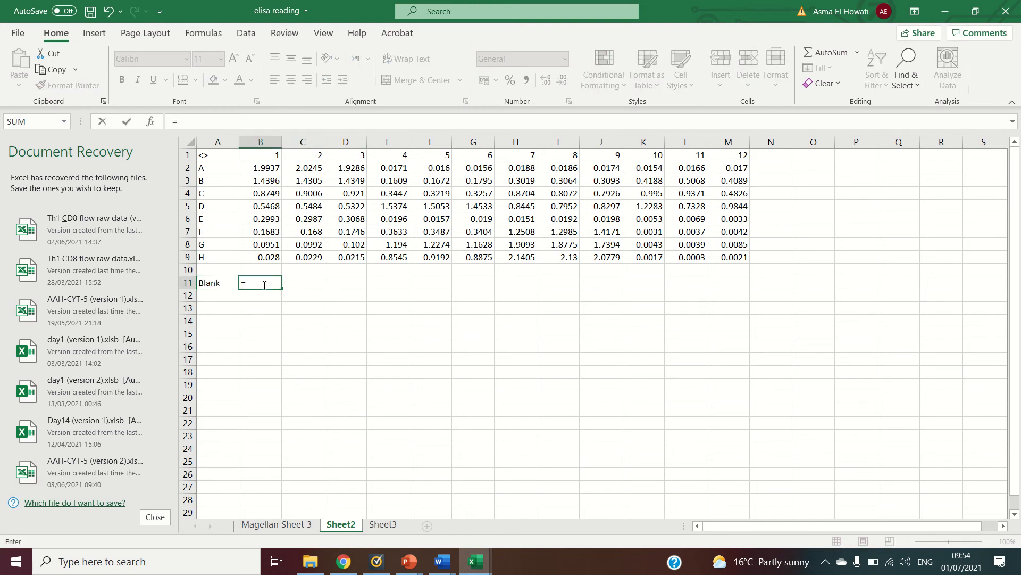
pyautogui.write('avera')
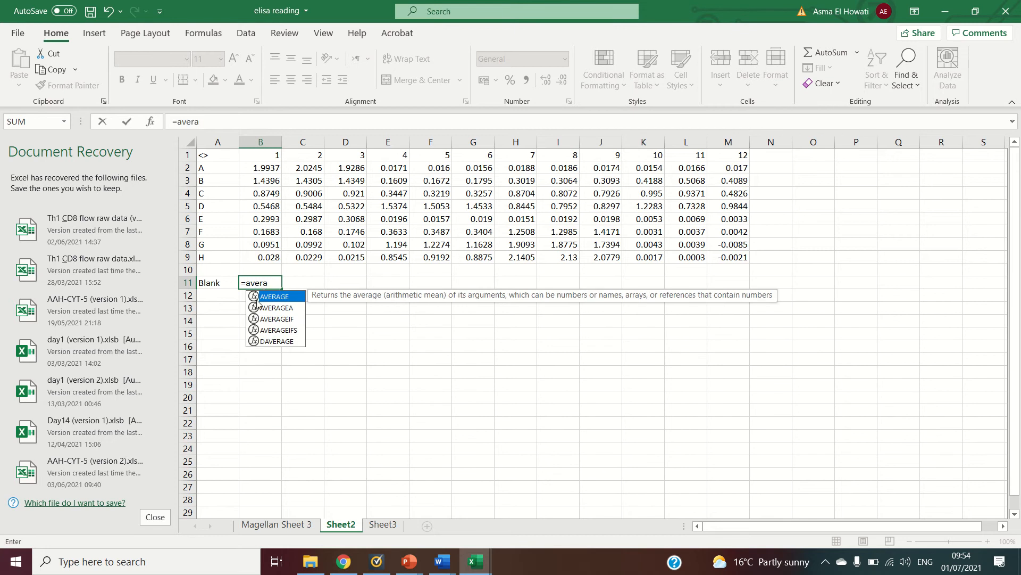
pyautogui.doubleClick(290, 296)
pyautogui.moveTo(267, 263); pyautogui.dragTo(339, 263)
pyautogui.press('Return')
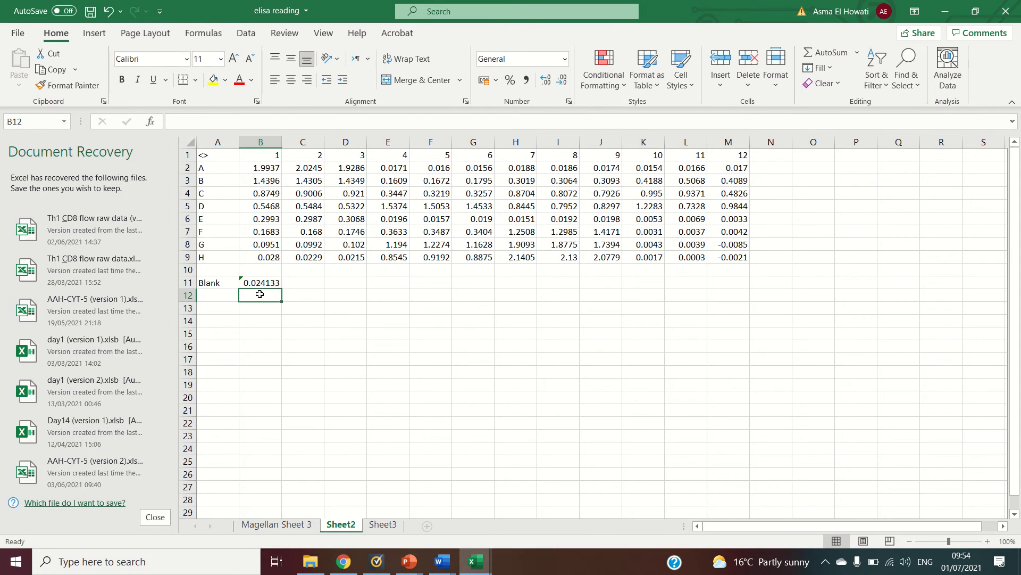
# Subtract the blank average from the first reading by entering =B2-B11 in B12
pyautogui.write('=')
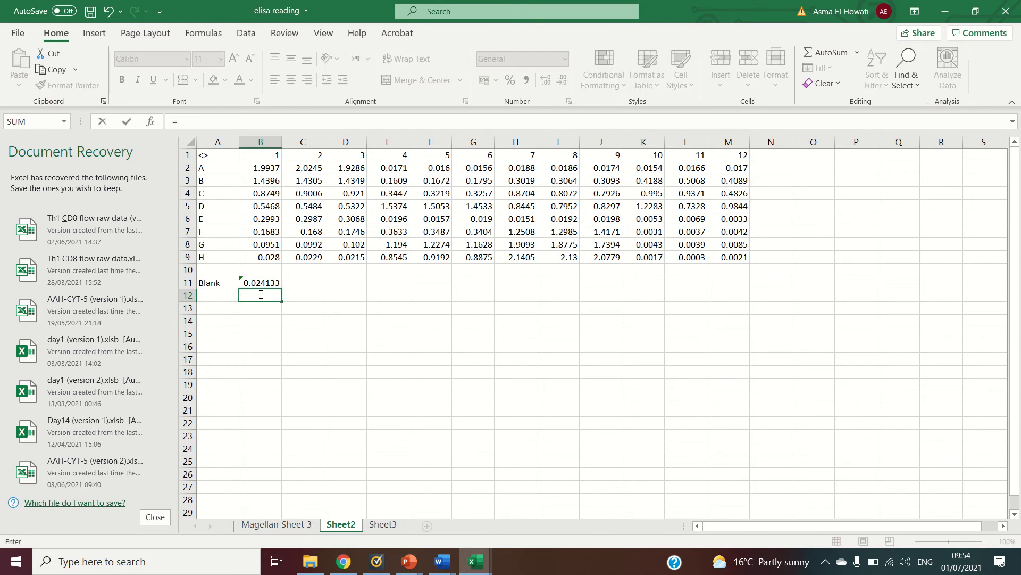
pyautogui.click(266, 168)
pyautogui.write('-')
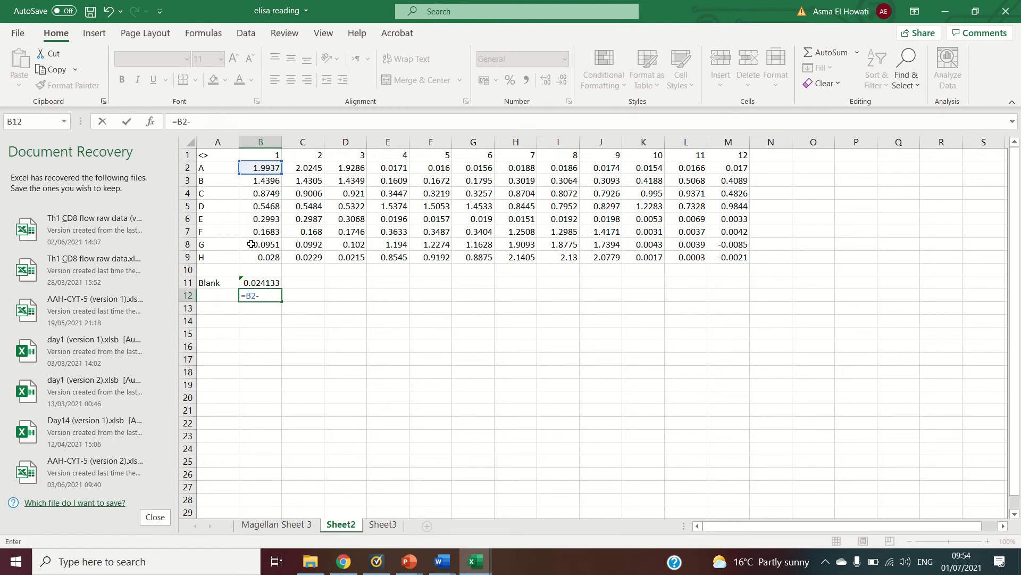
pyautogui.click(261, 282)
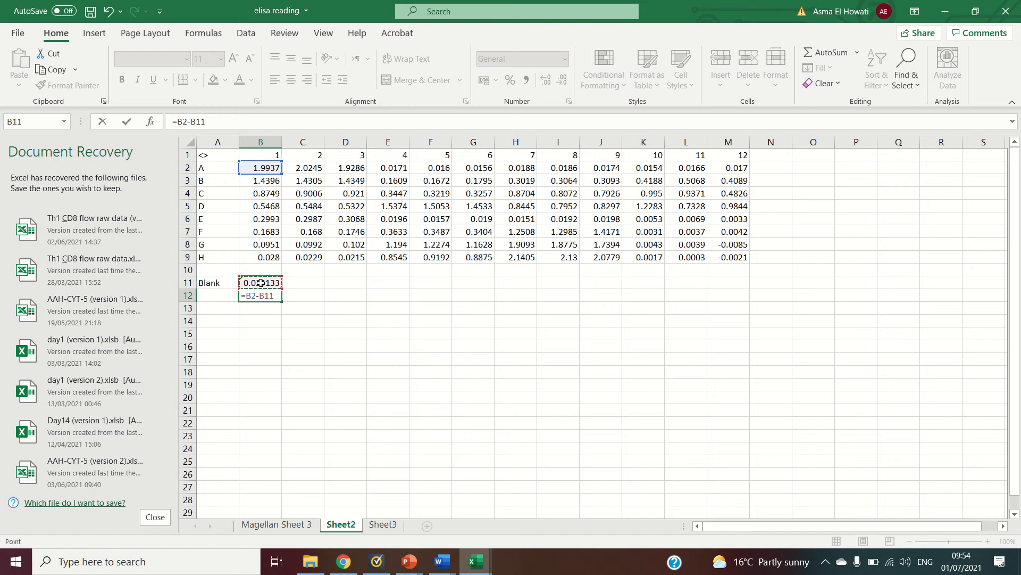
pyautogui.press('Return')
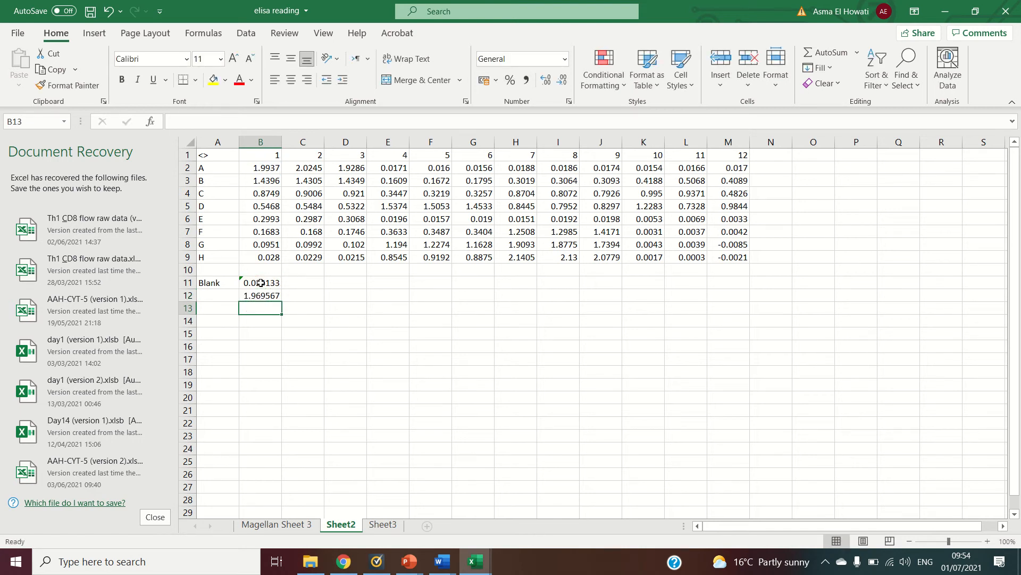
# Make the blank reference in B12's formula absolute as $B$11 and fill the formula across B12:M19
pyautogui.doubleClick(255, 295)
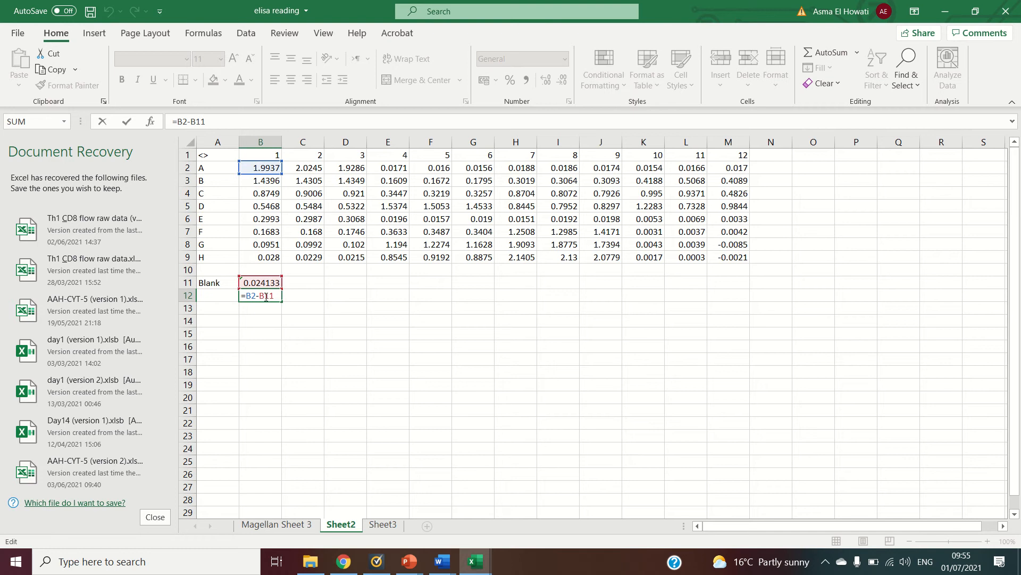
pyautogui.write('$B$')
pyautogui.press('Return')
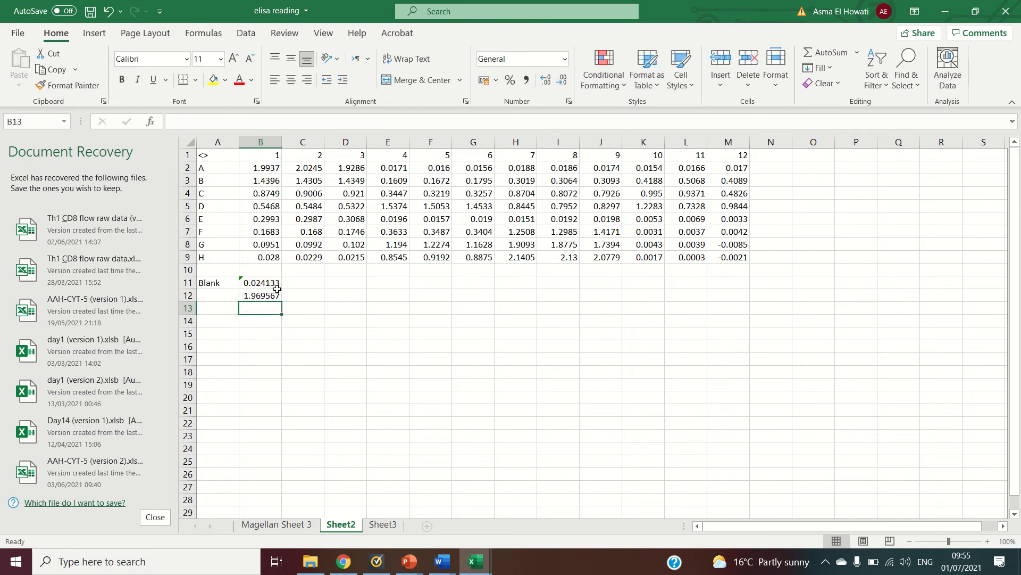
pyautogui.click(268, 296)
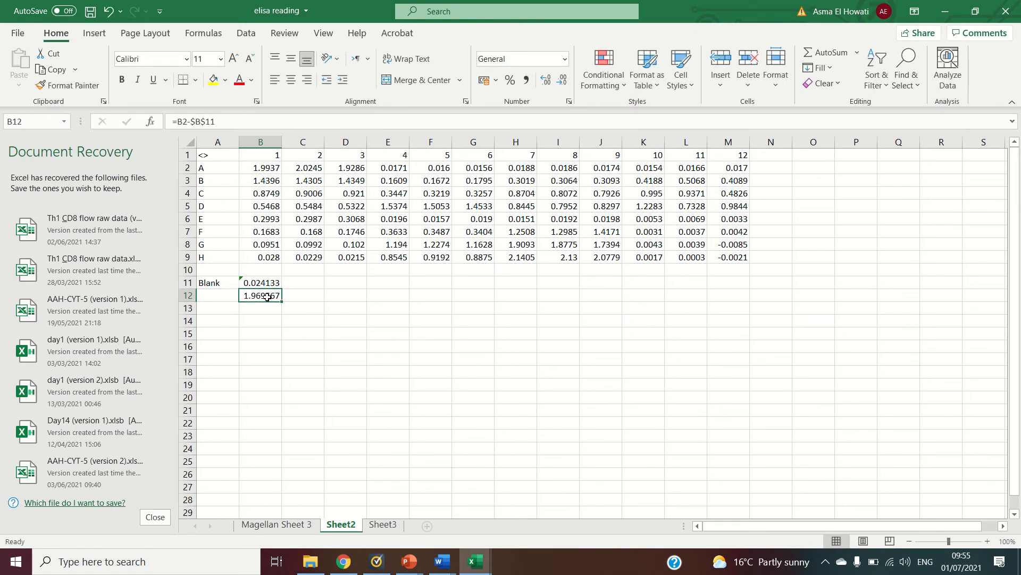
pyautogui.moveTo(281, 300); pyautogui.dragTo(758, 391)
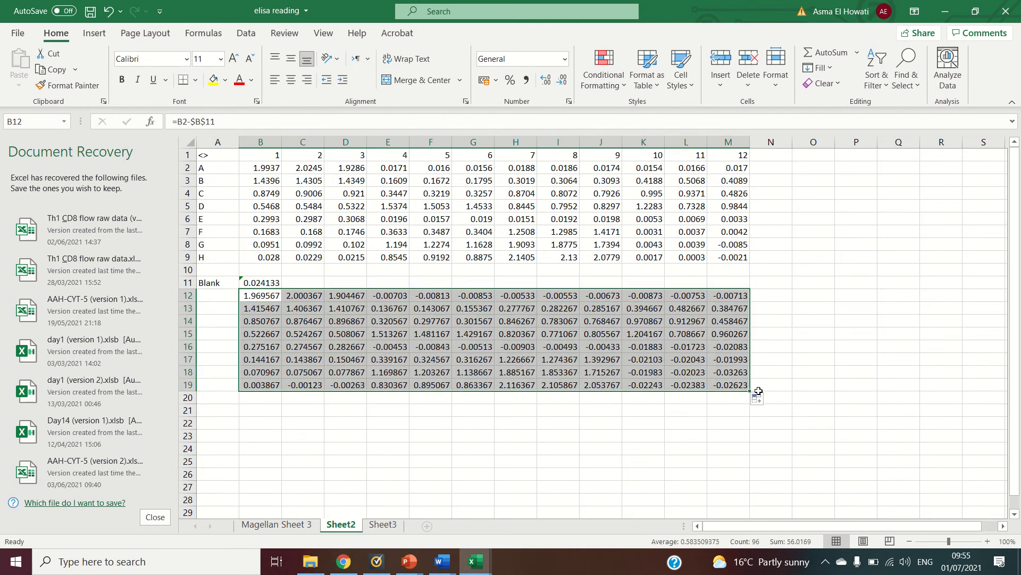
pyautogui.click(267, 384)
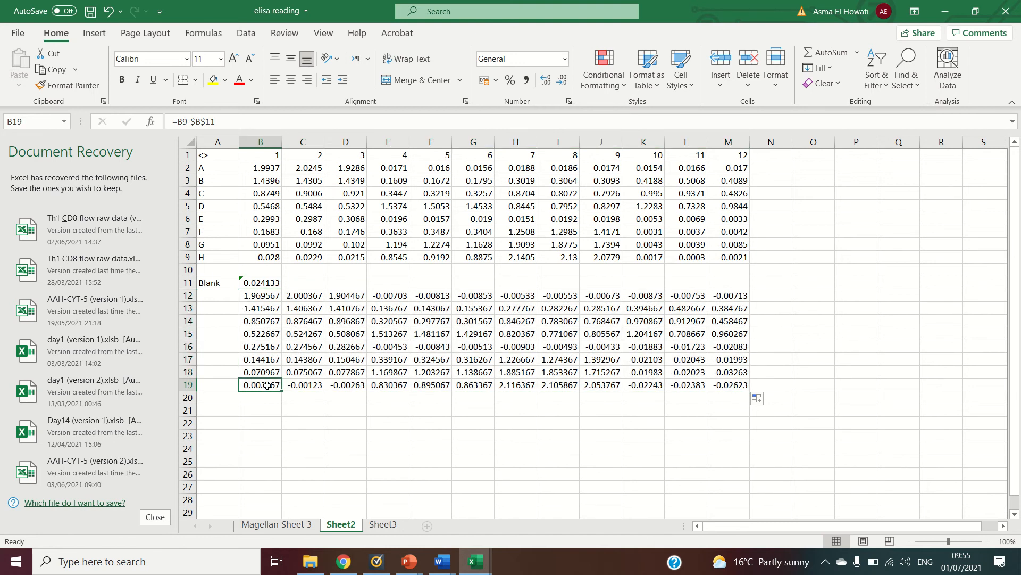
pyautogui.doubleClick(267, 384)
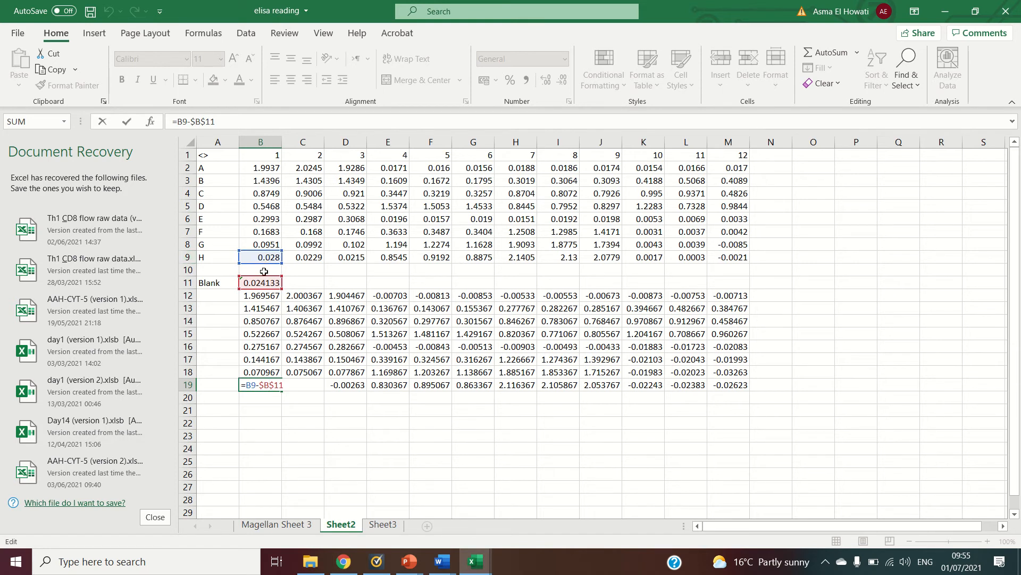
pyautogui.click(313, 339)
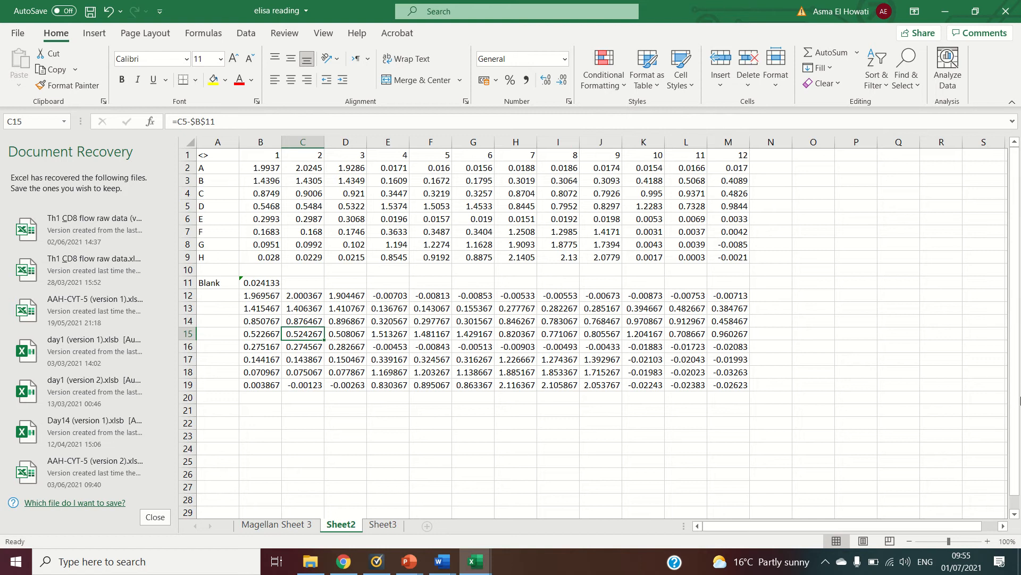
# Enter the heading "STD concentration" in A21 and the first standard value, 1000, in A22
pyautogui.click(218, 412)
pyautogui.write('ST')
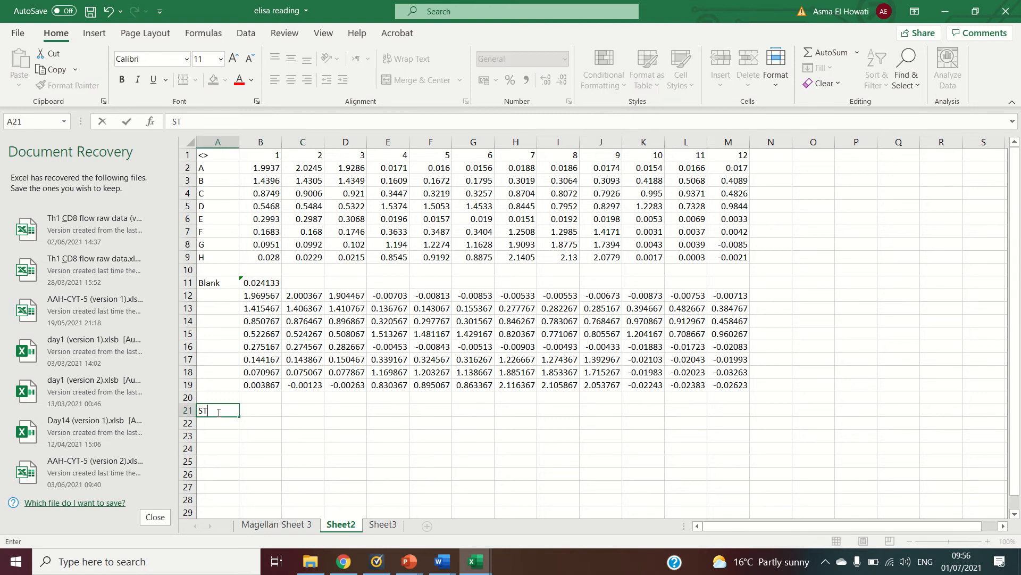
pyautogui.write('D concentration')
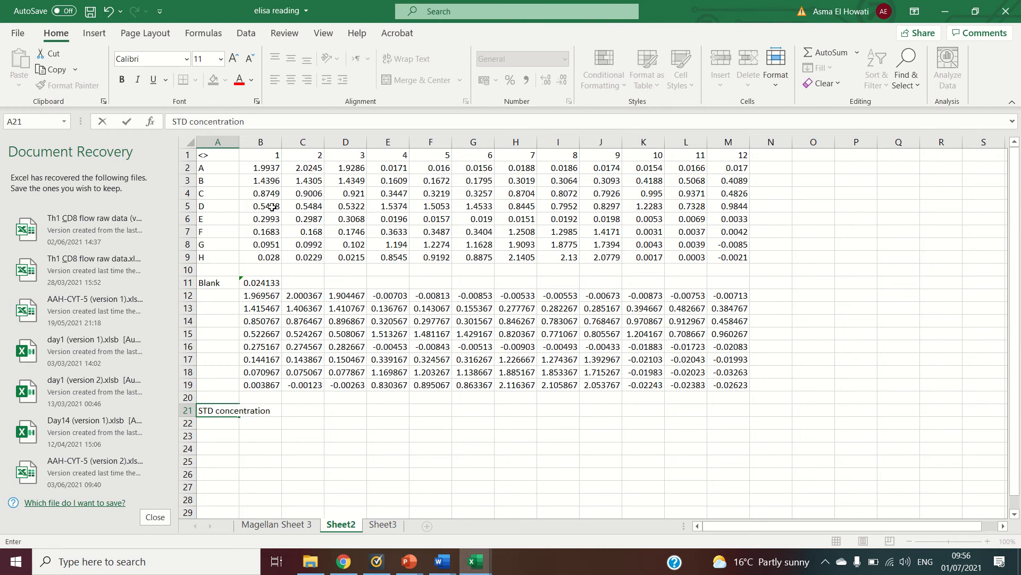
pyautogui.click(219, 423)
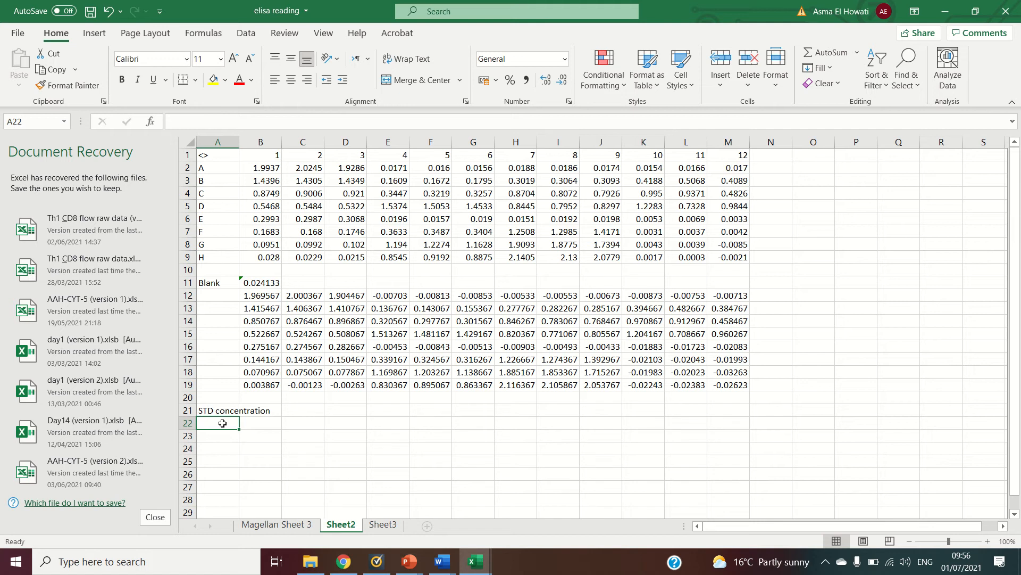
pyautogui.write('1000')
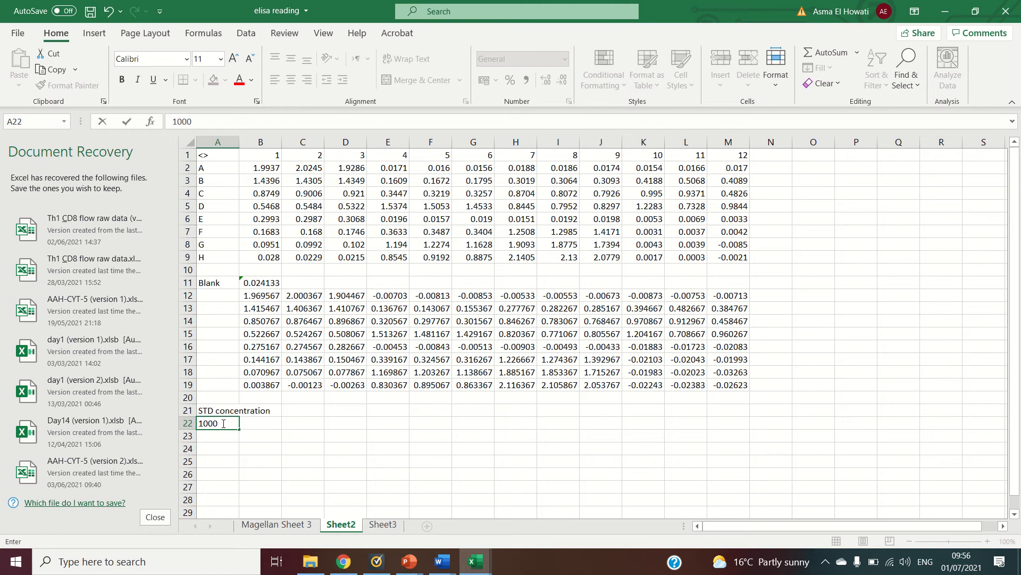
pyautogui.click(217, 436)
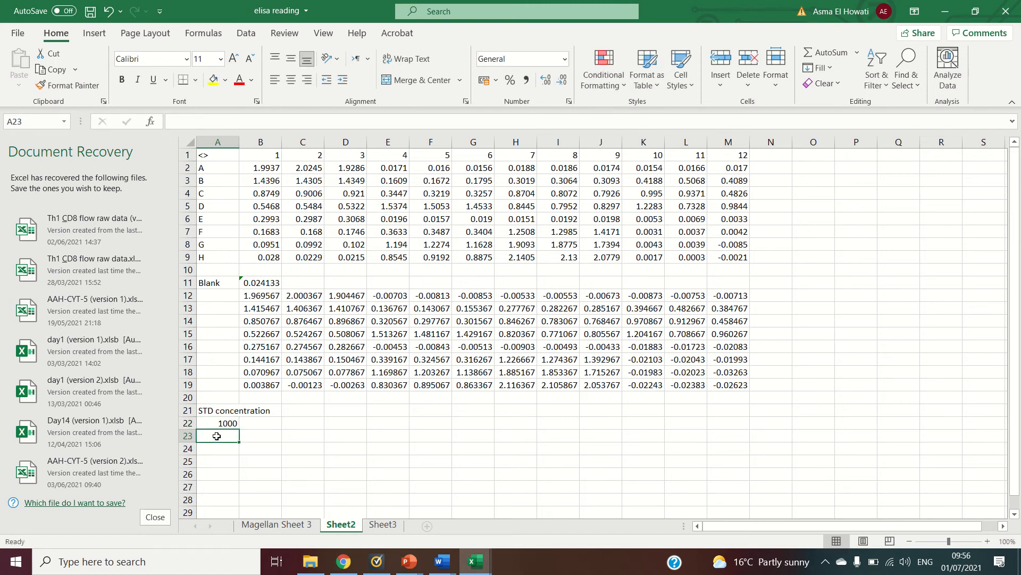
pyautogui.write('1')
pyautogui.press('BackSpace')
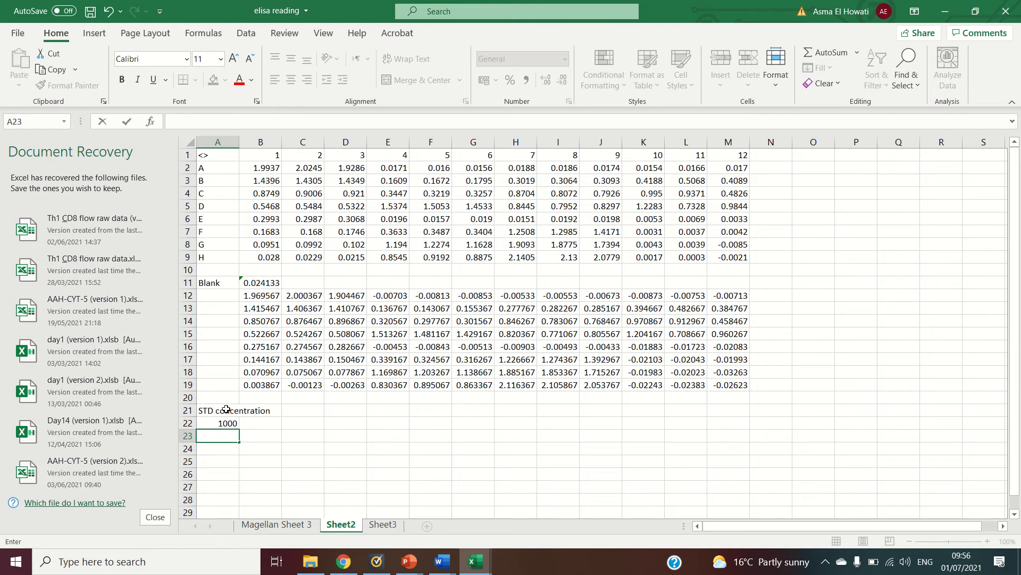
pyautogui.click(223, 421)
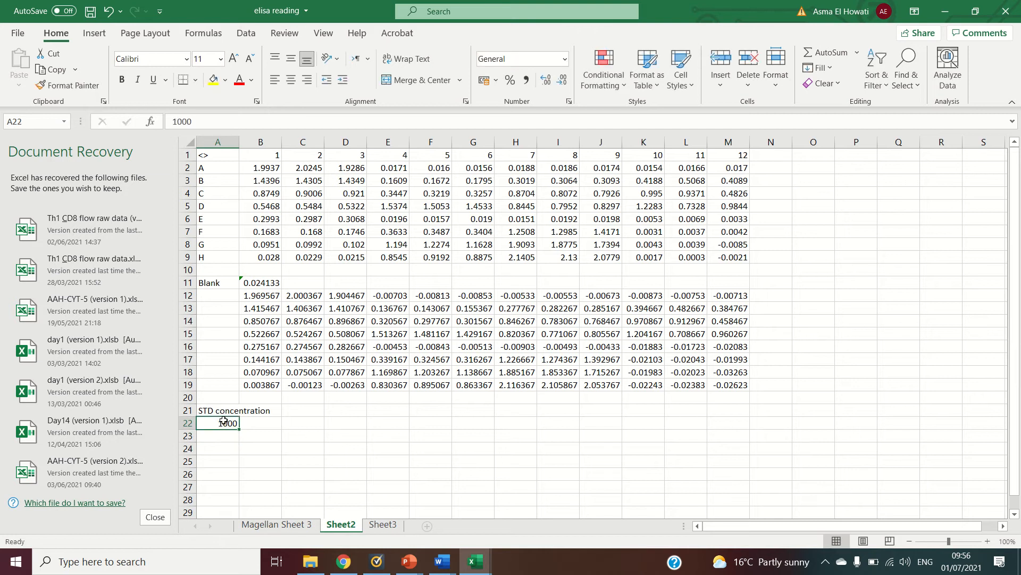
pyautogui.press('alt')
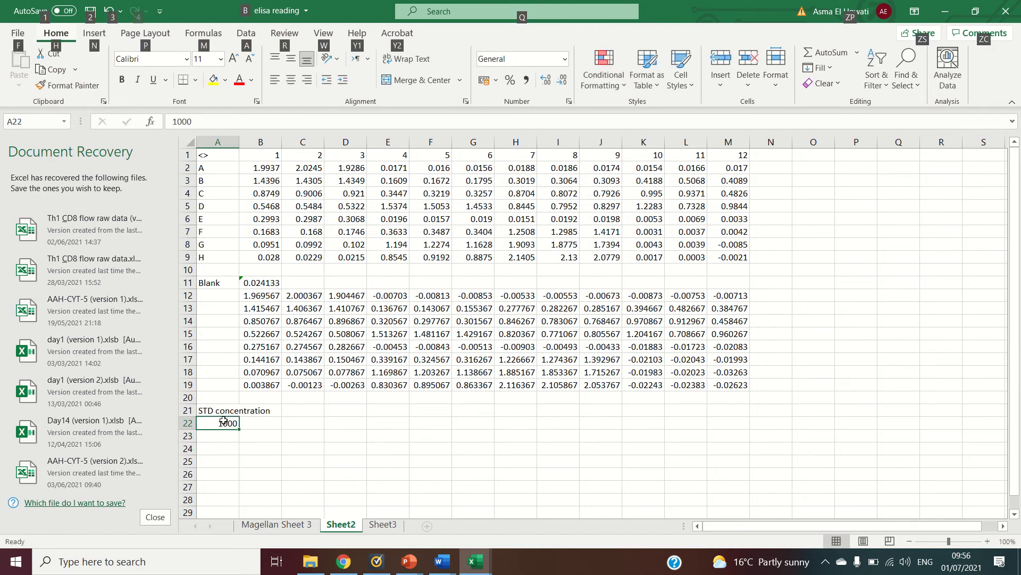
pyautogui.click(221, 437)
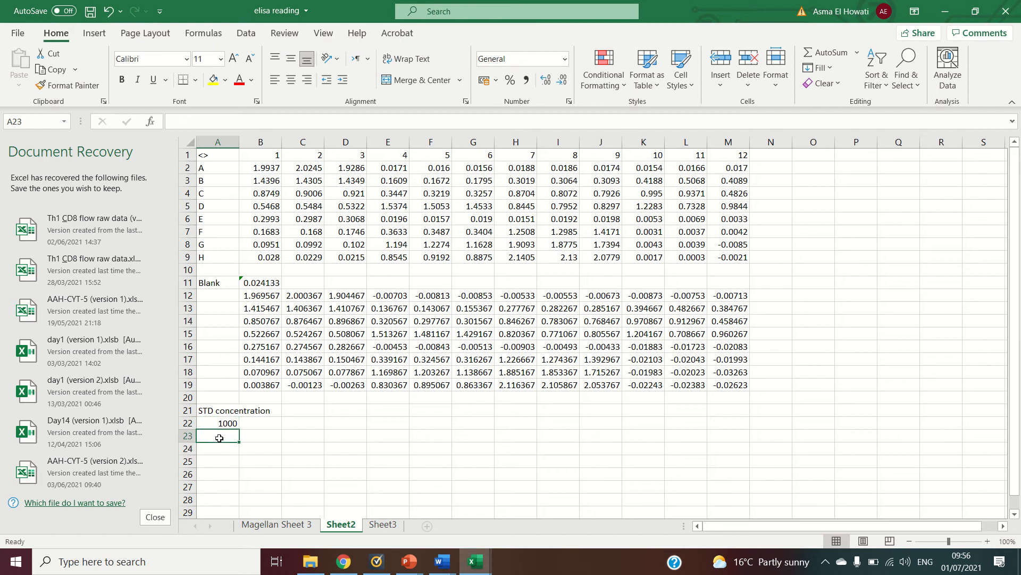
# Enter =A22/2 in A23 and fill the halving formula down to A29 for the standard dilution series
pyautogui.write('=')
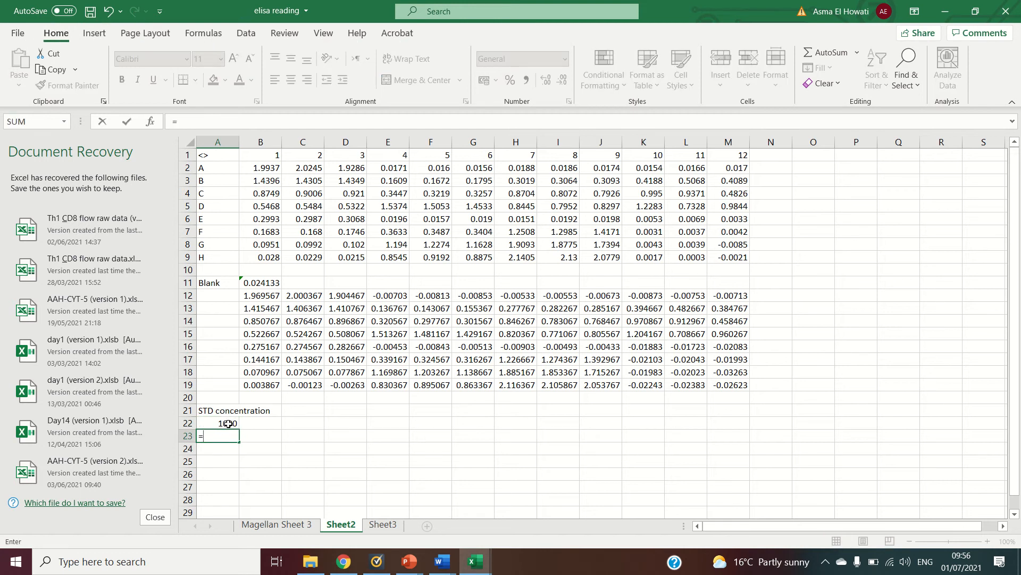
pyautogui.click(228, 423)
pyautogui.write('/')
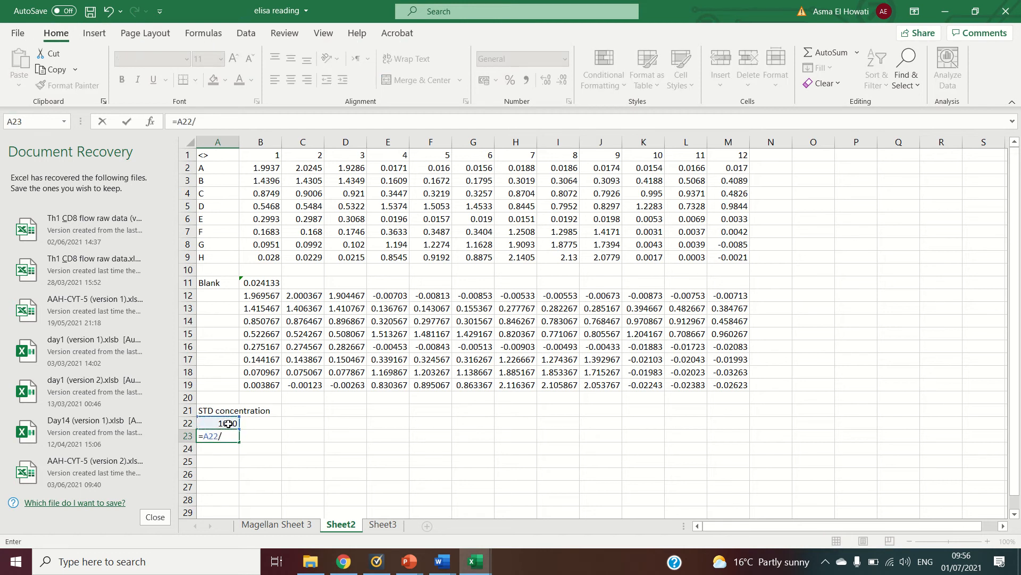
pyautogui.write('2')
pyautogui.press('Return')
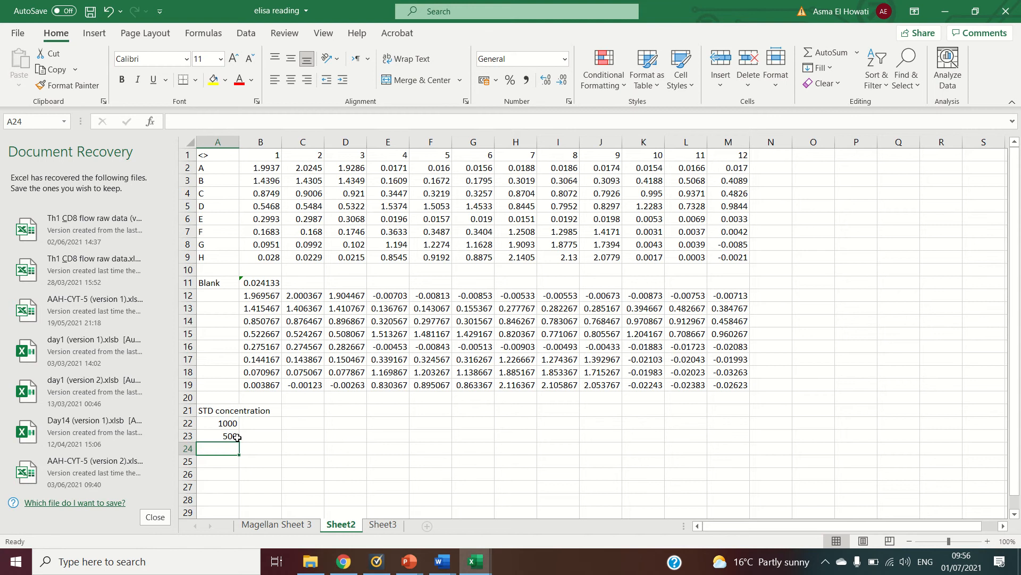
pyautogui.click(237, 436)
pyautogui.moveTo(239, 442); pyautogui.dragTo(234, 514)
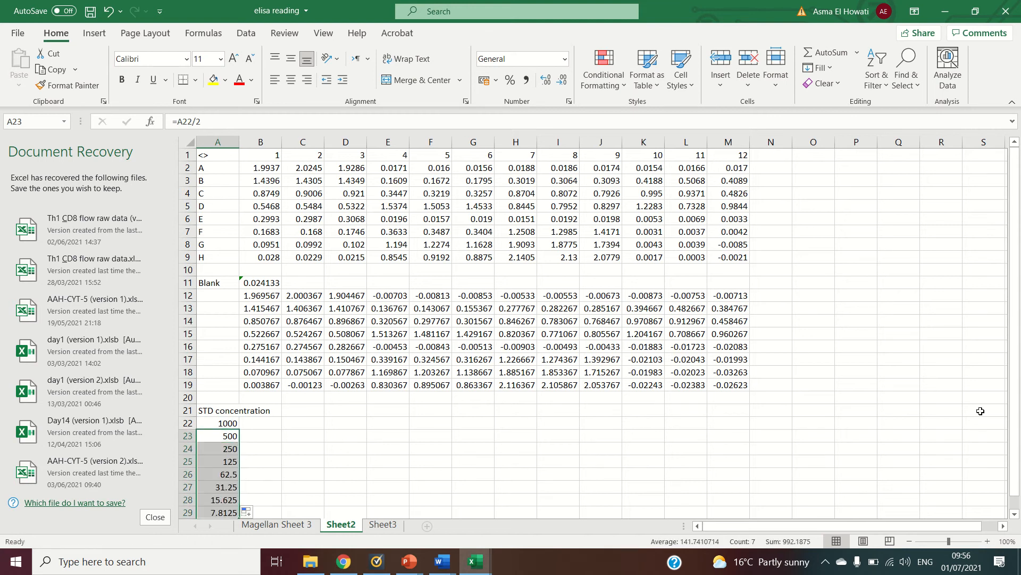
# Replace the formula in A29 with 0 as the last standard concentration
pyautogui.moveTo(1017, 447); pyautogui.dragTo(1020, 457)
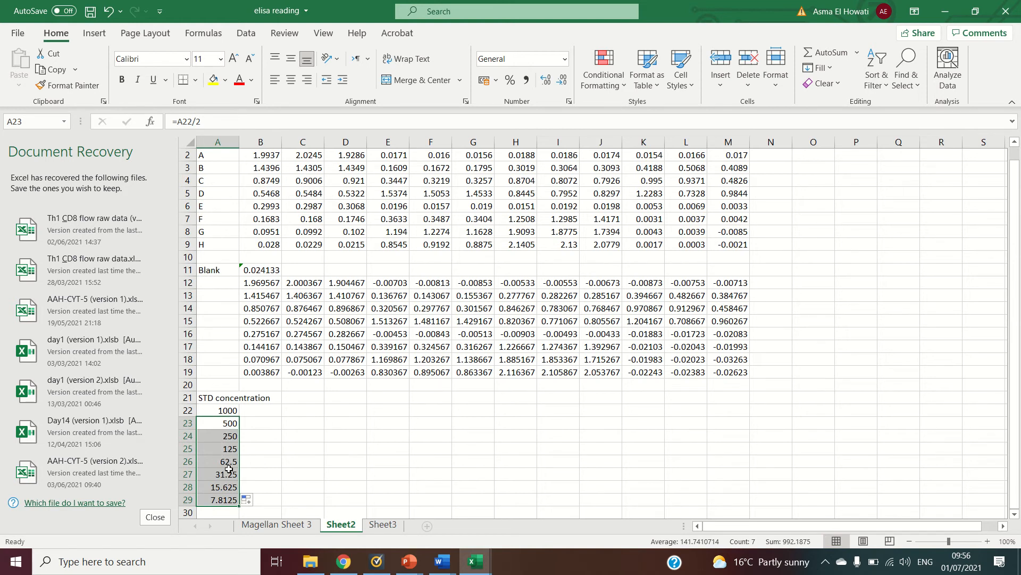
pyautogui.doubleClick(224, 500)
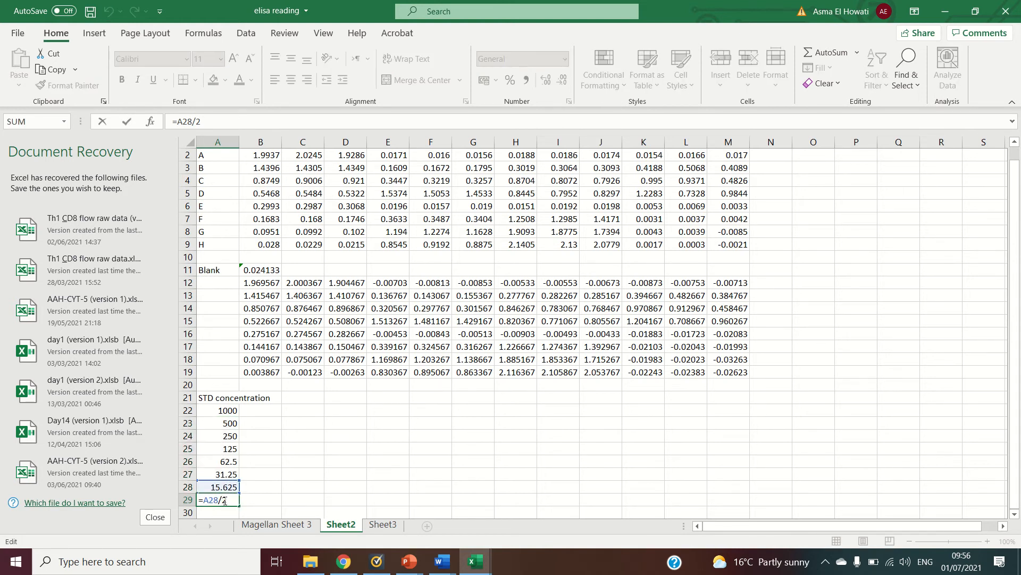
pyautogui.press('BackSpace')
pyautogui.press('BackSpace')
pyautogui.press('BackSpace')
pyautogui.press('BackSpace')
pyautogui.press('BackSpace')
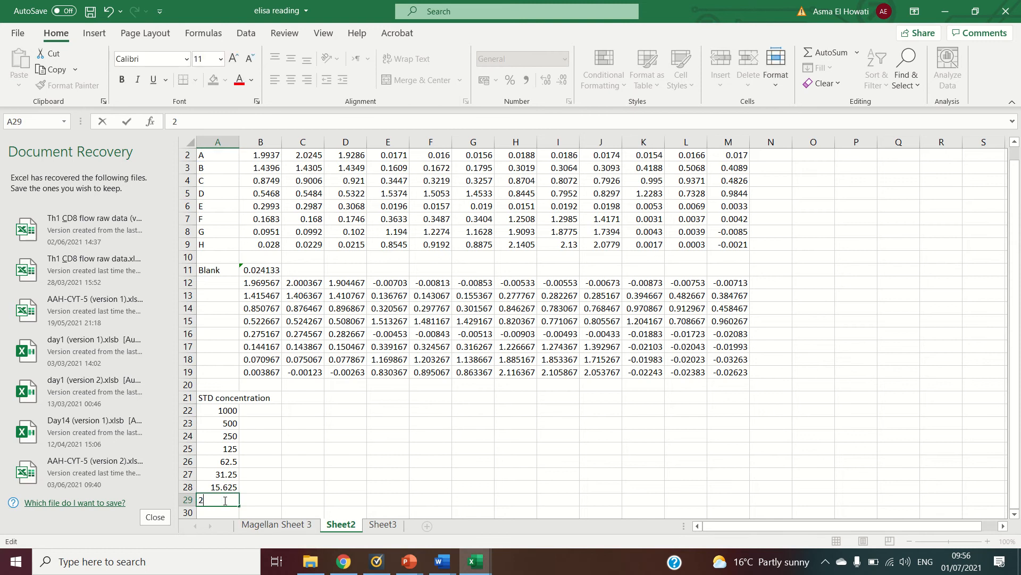
pyautogui.doubleClick(225, 500)
pyautogui.press('BackSpace')
pyautogui.write('0')
pyautogui.click(263, 476)
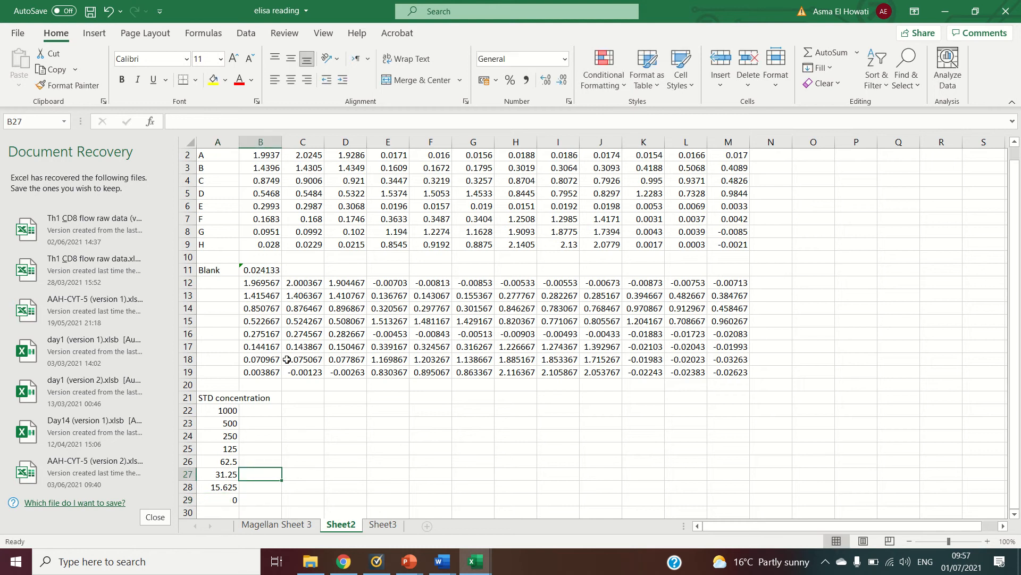
# Copy the blank-corrected standard readings in B12:D19
pyautogui.moveTo(256, 282); pyautogui.dragTo(349, 372)
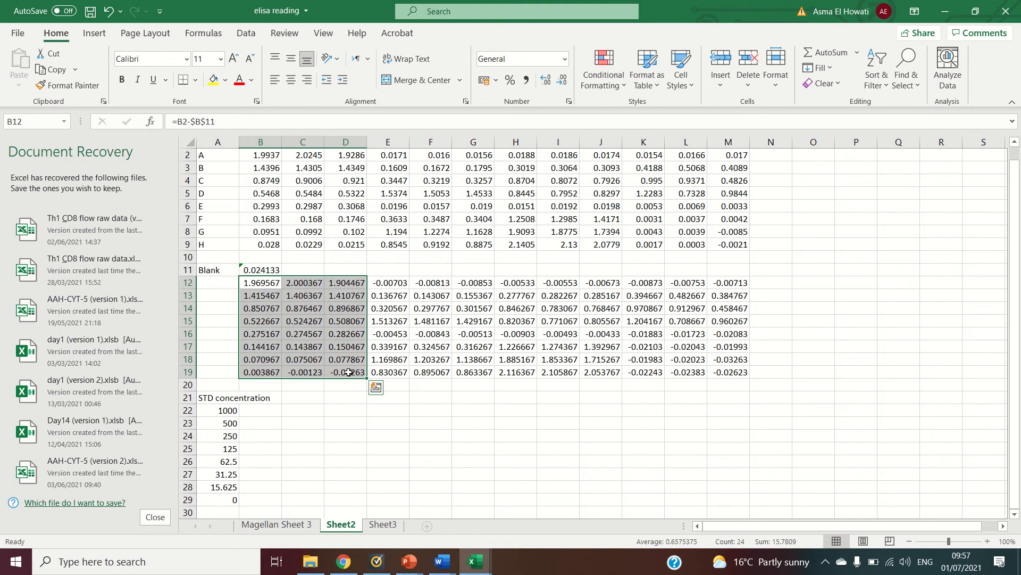
pyautogui.hotkey('ctrl', 'c')
pyautogui.click(267, 410)
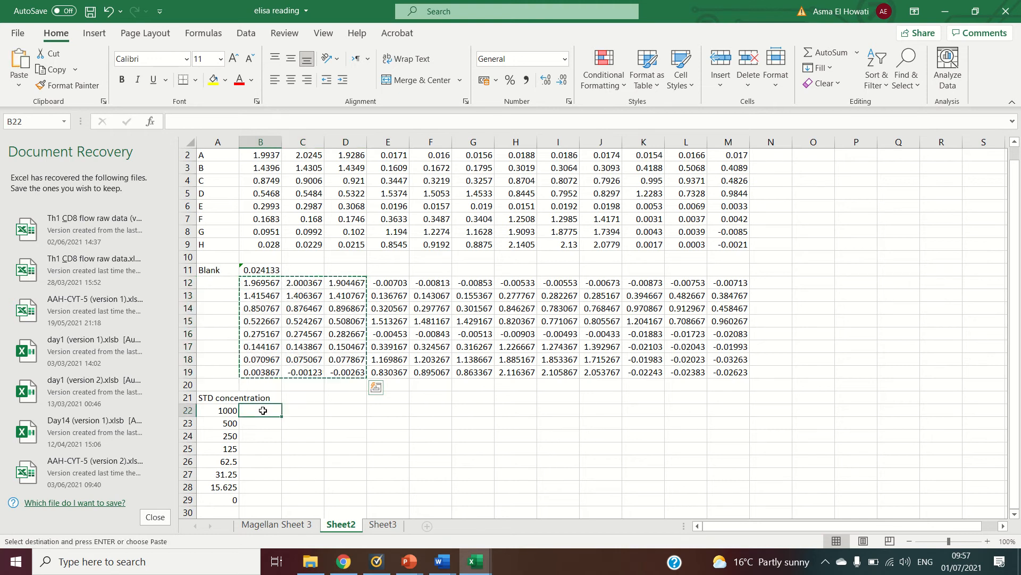
pyautogui.hotkey('ctrl', 'v')
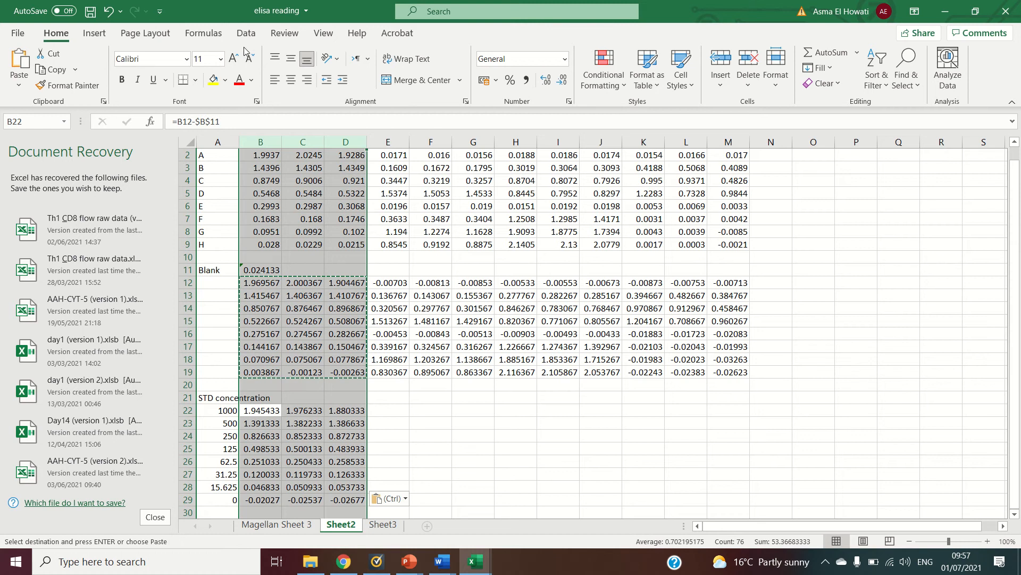
pyautogui.click(115, 14)
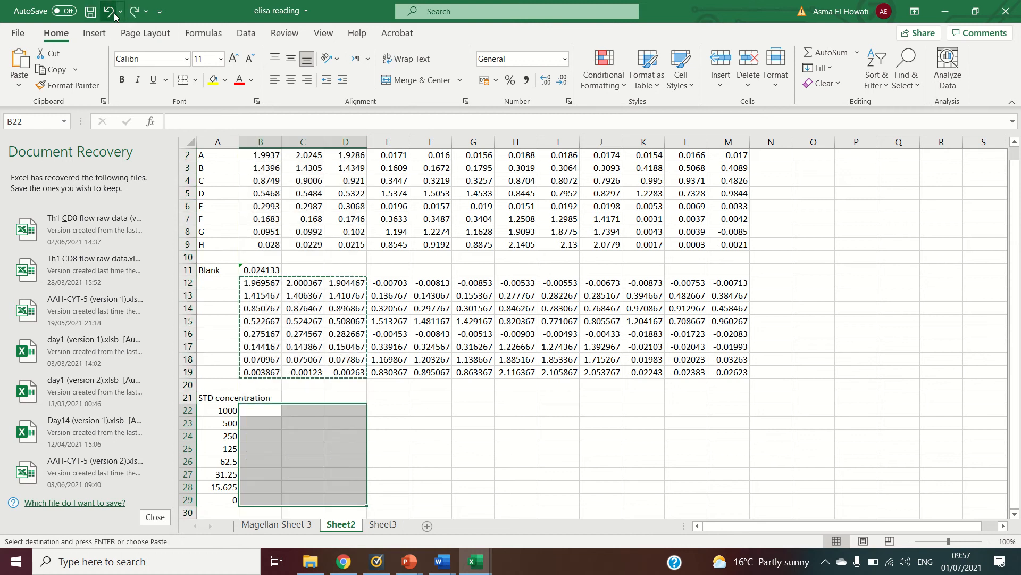
# Paste the copied standard readings as values into B22:D29 beside the concentrations
pyautogui.rightClick(262, 410)
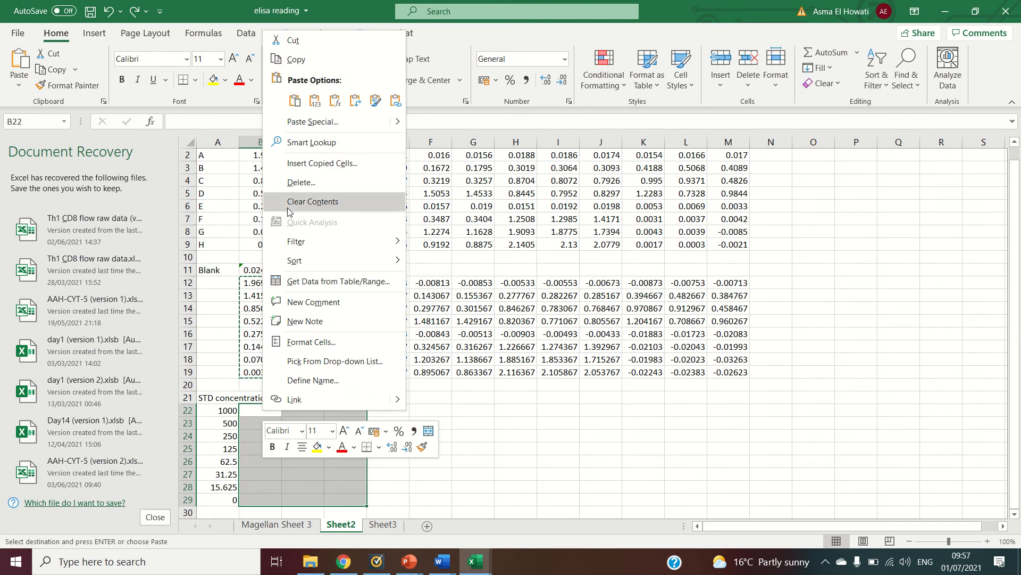
pyautogui.click(295, 101)
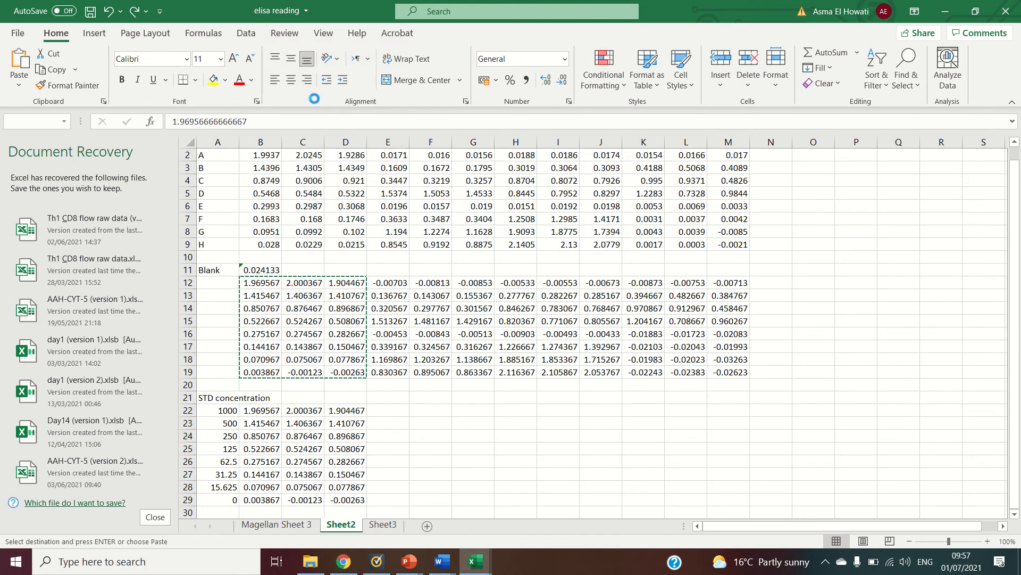
pyautogui.click(775, 396)
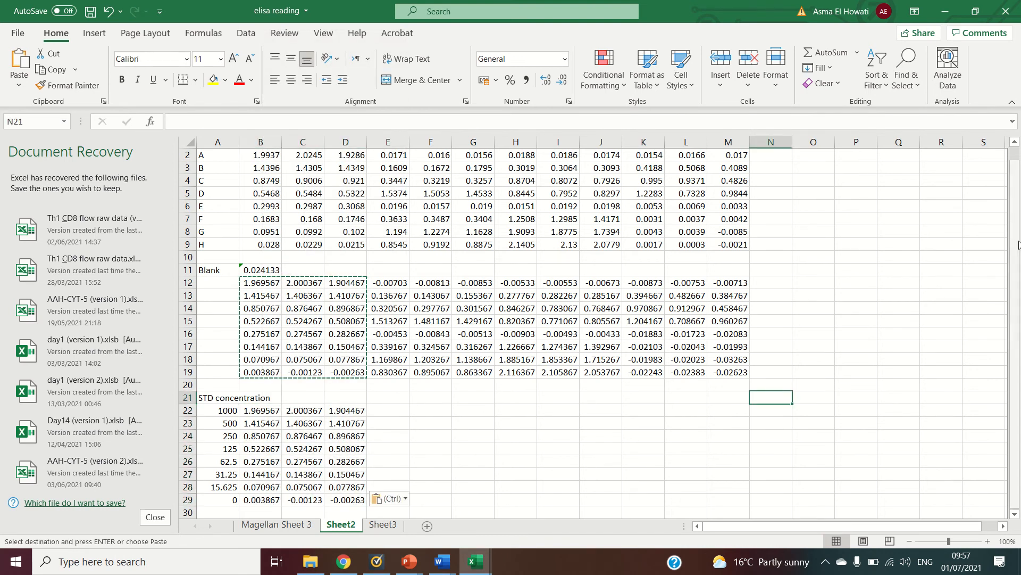
# Enter the sample label "N (NA)" in E30, just below the standard readings
pyautogui.moveTo(1017, 266); pyautogui.dragTo(1019, 373)
pyautogui.click(385, 511)
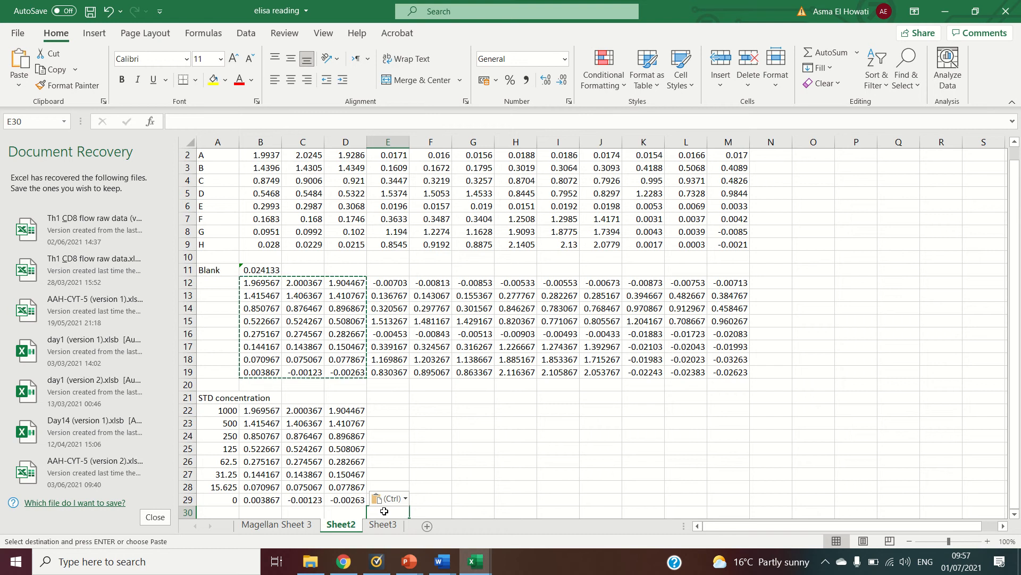
pyautogui.write('N (')
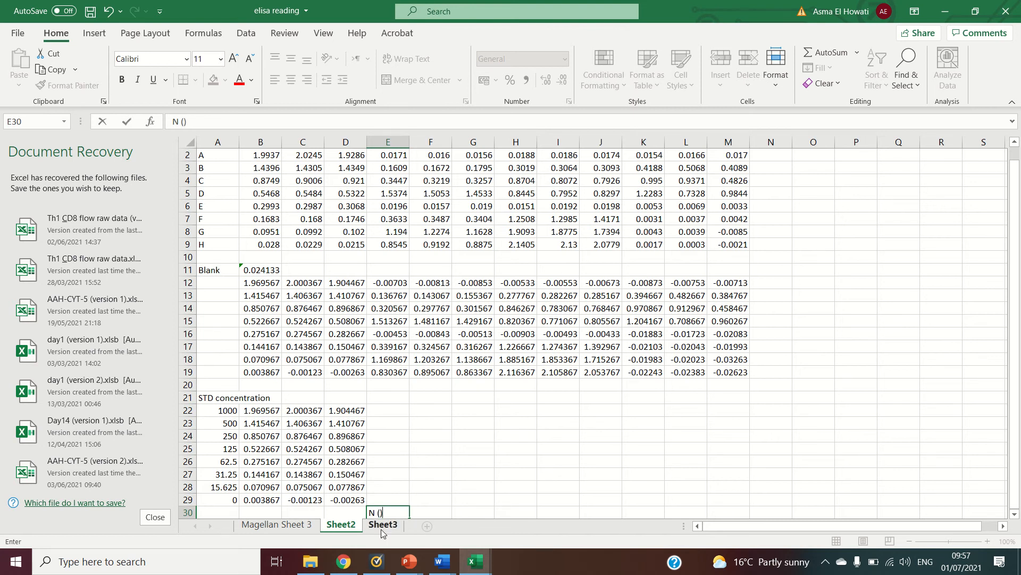
pyautogui.press('Left')
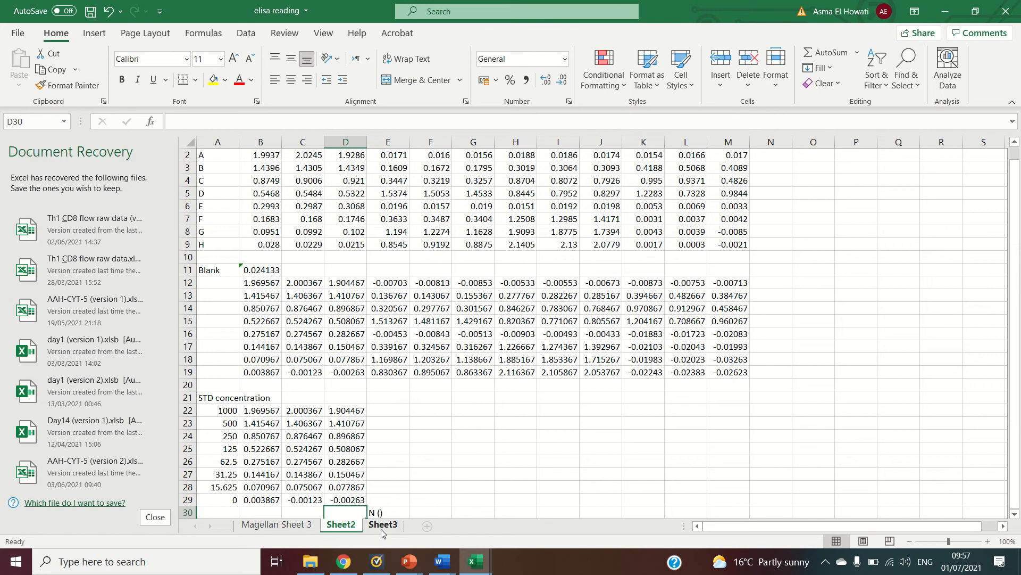
pyautogui.doubleClick(381, 513)
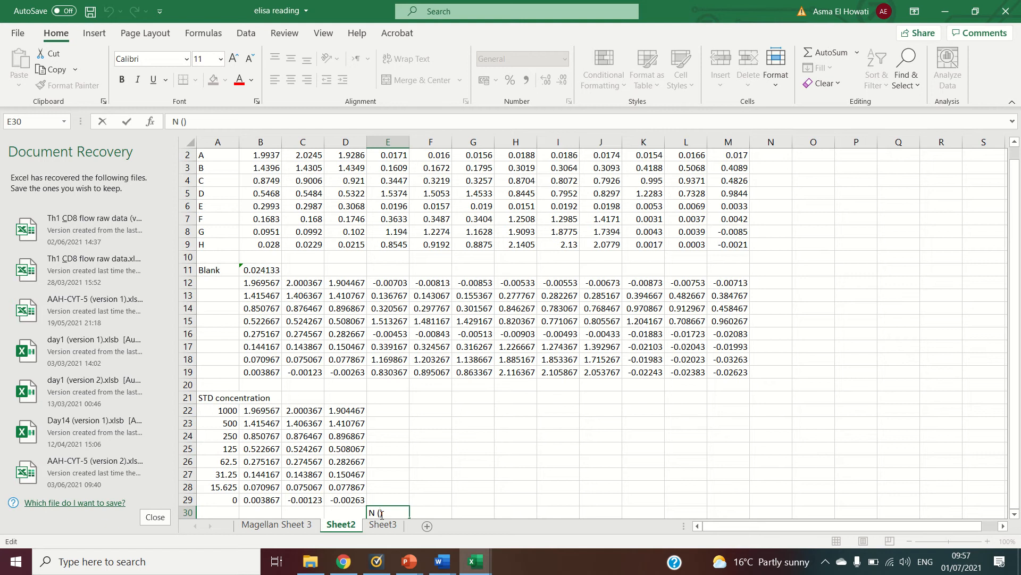
pyautogui.press('BackSpace')
pyautogui.press('BackSpace')
pyautogui.write('NA')
# Check the sample labels on Magellan Sheet 3 and change the label in Sheet2's E30 to "1 (NA)"
pyautogui.click(272, 526)
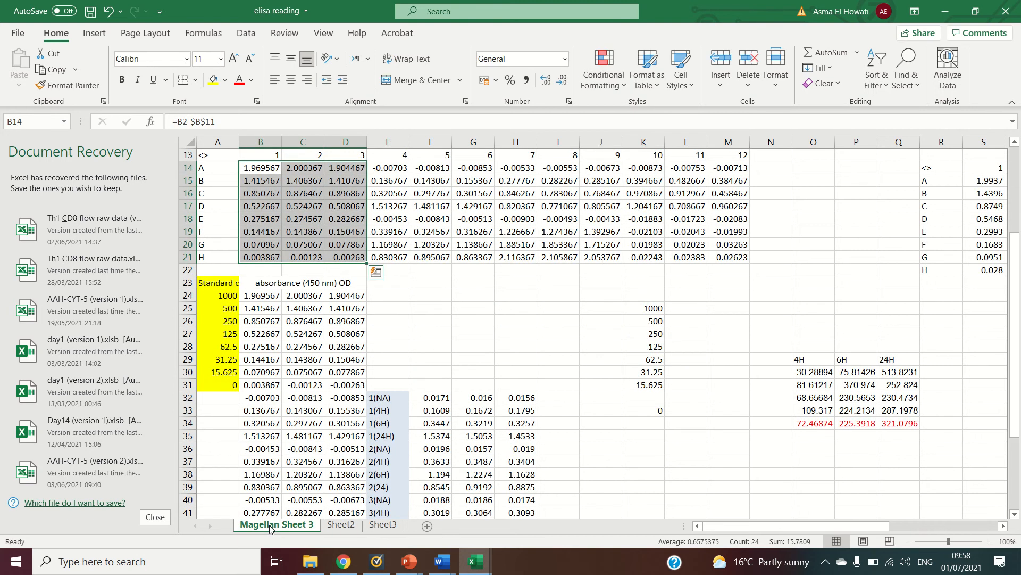
pyautogui.click(340, 525)
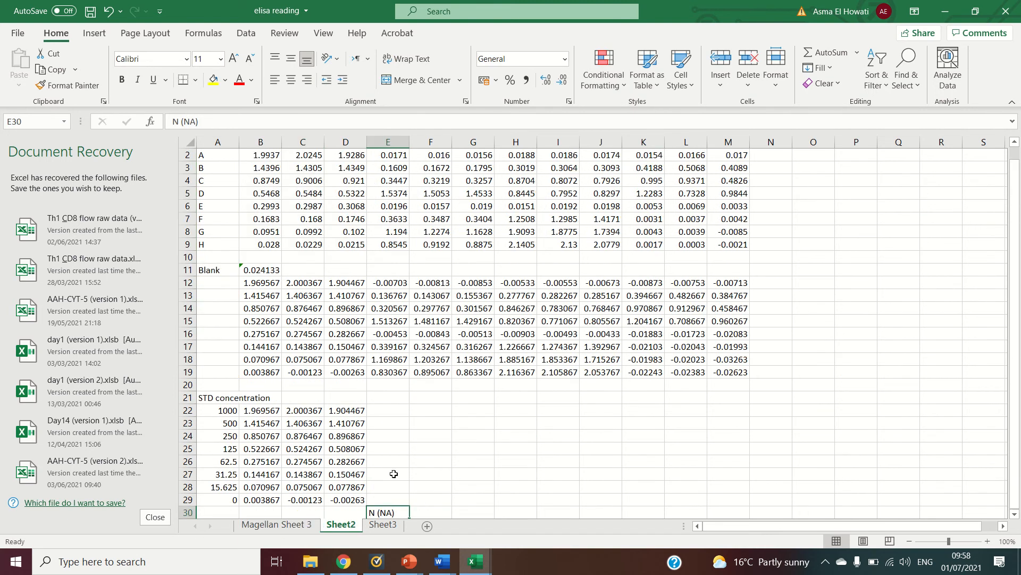
pyautogui.doubleClick(374, 511)
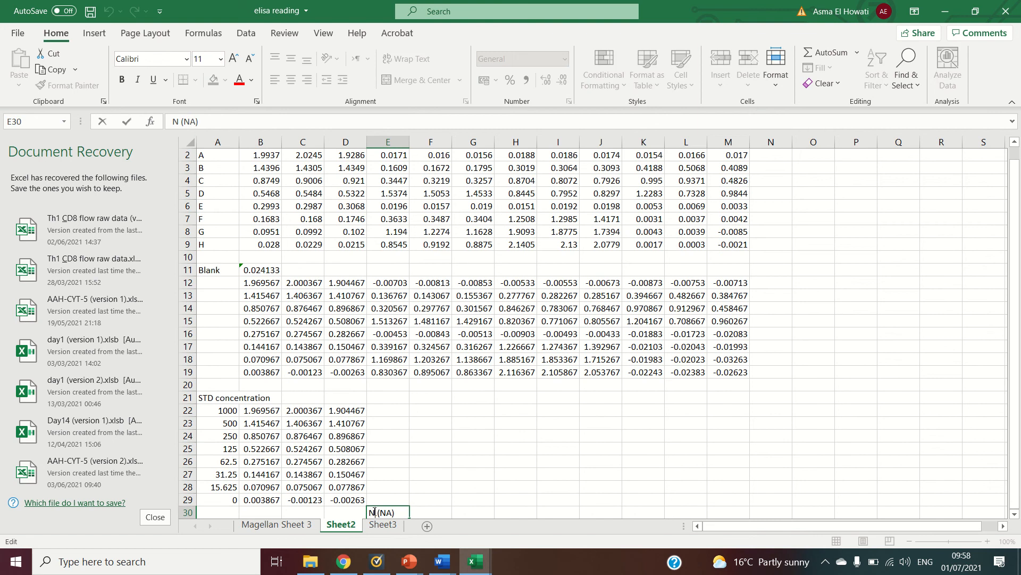
pyautogui.press('BackSpace')
pyautogui.write('1')
pyautogui.moveTo(1014, 415); pyautogui.dragTo(1016, 470)
pyautogui.press('Return')
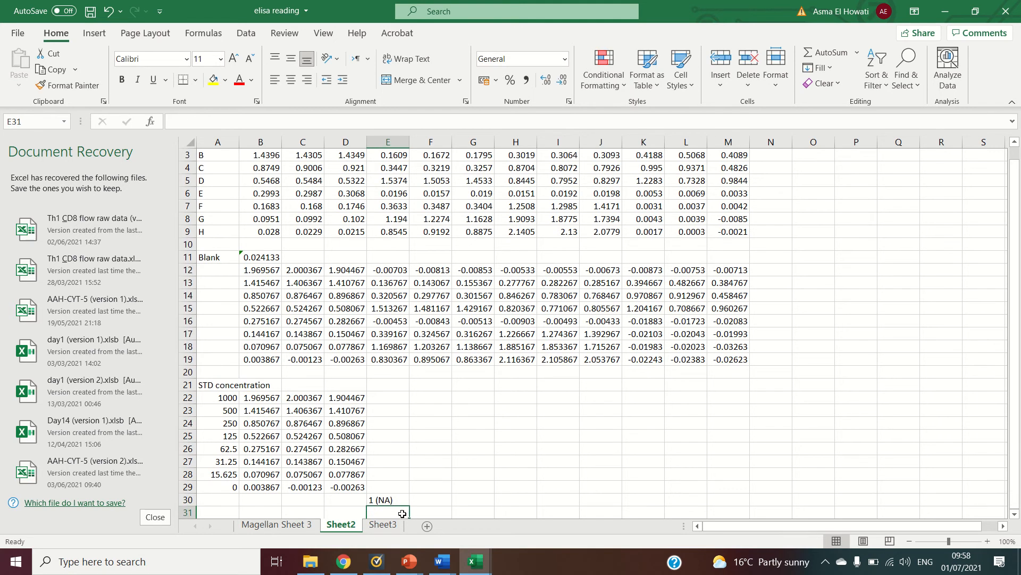
# Enter the sample labels "1 (4H)" in E31 and "1 (6H)" in E32
pyautogui.write('1 (')
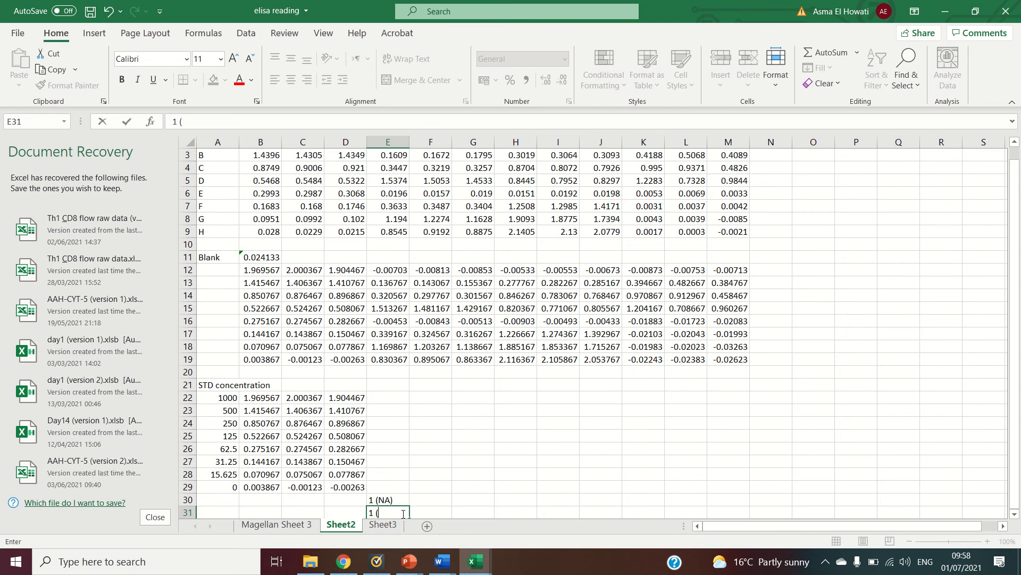
pyautogui.press('Left')
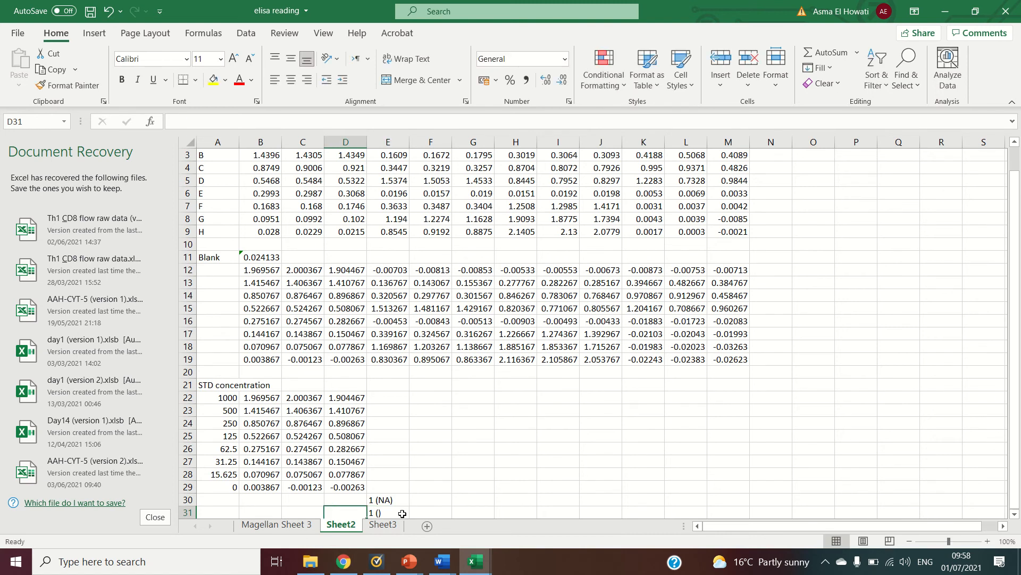
pyautogui.doubleClick(388, 512)
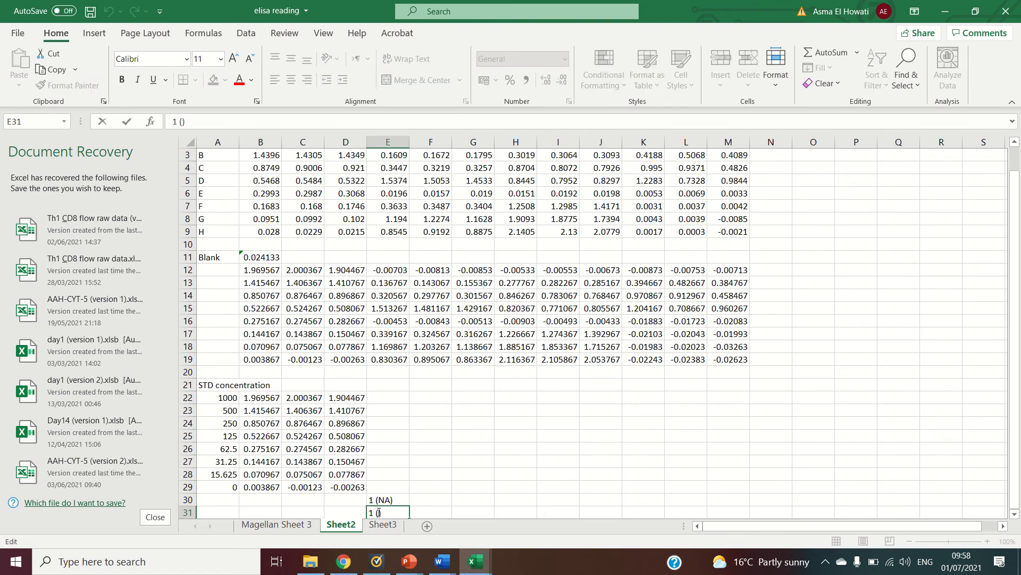
pyautogui.write('4H')
pyautogui.press('Return')
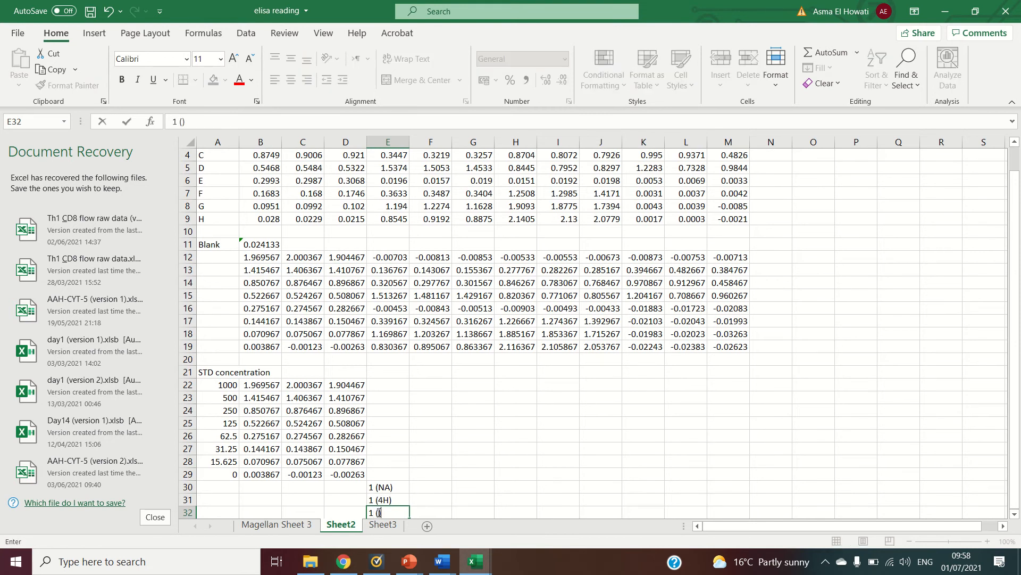
pyautogui.click(378, 512)
pyautogui.write('6H')
pyautogui.press('Return')
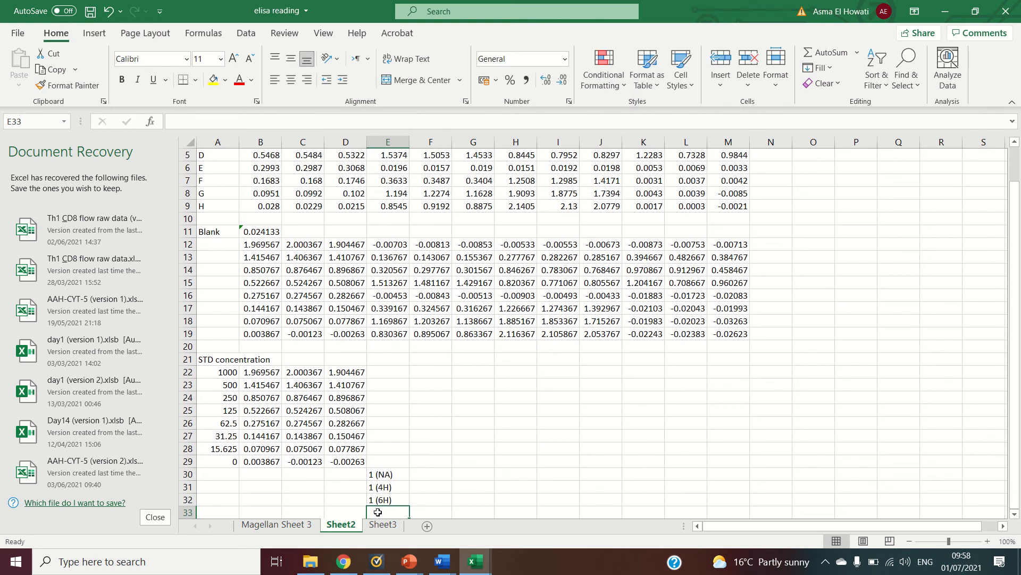
# Enter the sample label "1 (24H)" in E33
pyautogui.write('1')
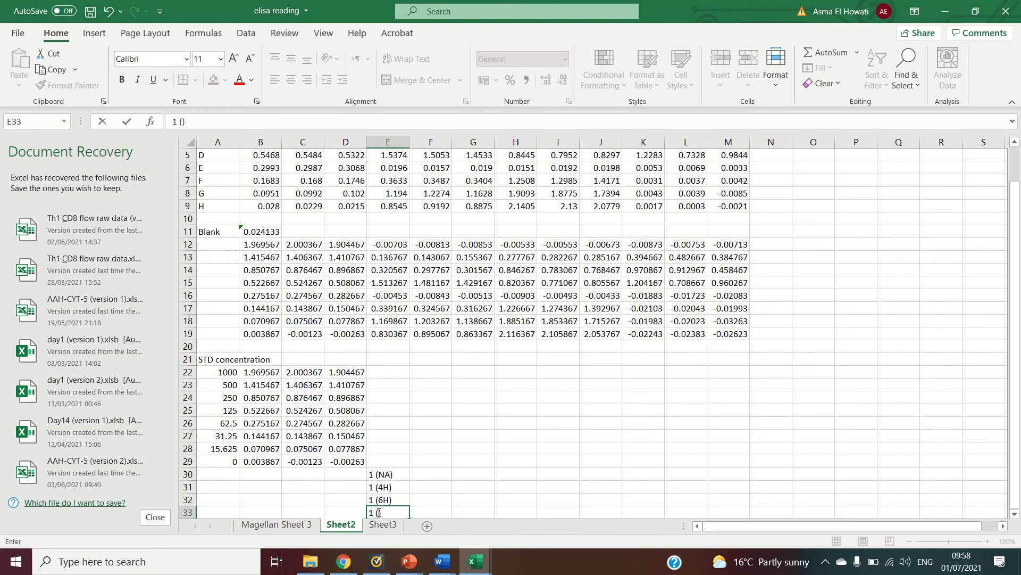
pyautogui.write(' ()24H')
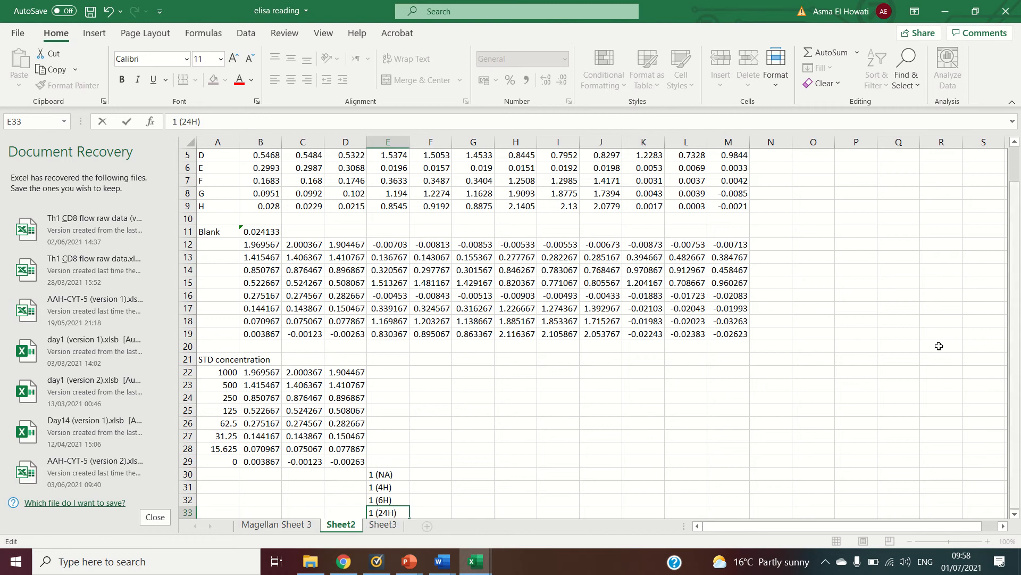
pyautogui.click(418, 509)
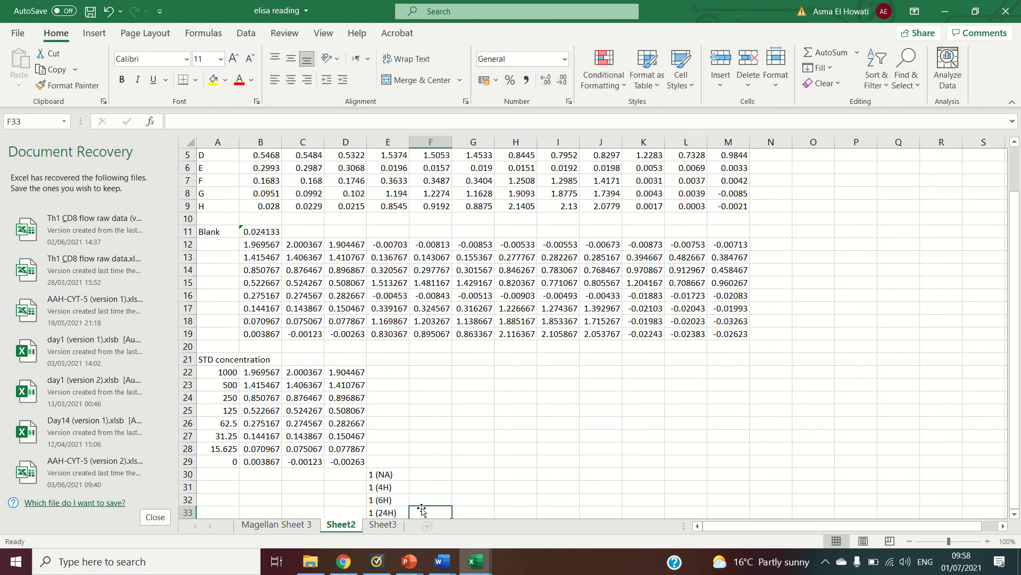
pyautogui.click(401, 512)
pyautogui.press('Down')
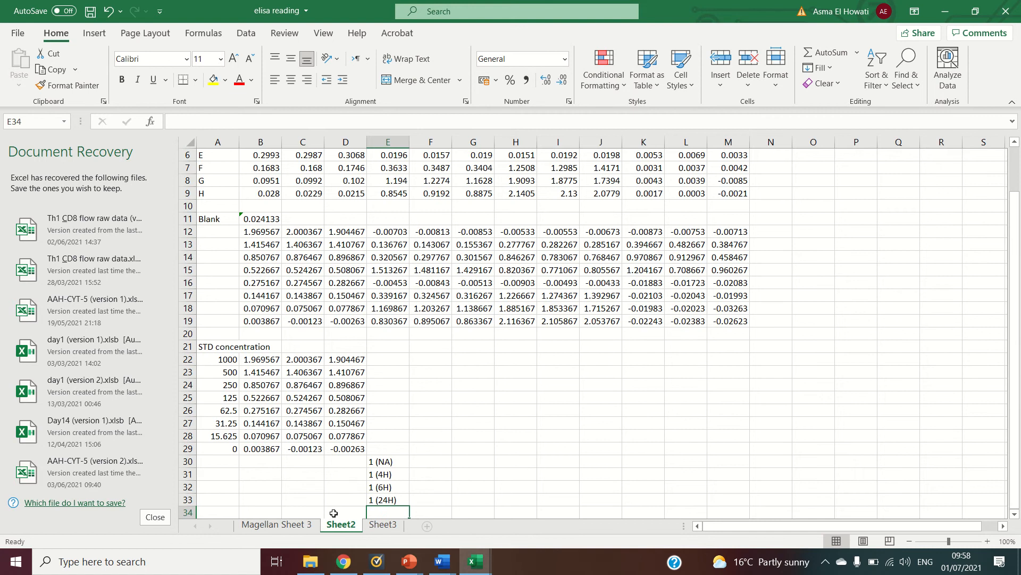
# Copy the sample labels in E32:E51 of Magellan Sheet 3 into Sheet2 starting at E30, replacing the hand-entered labels
pyautogui.click(276, 524)
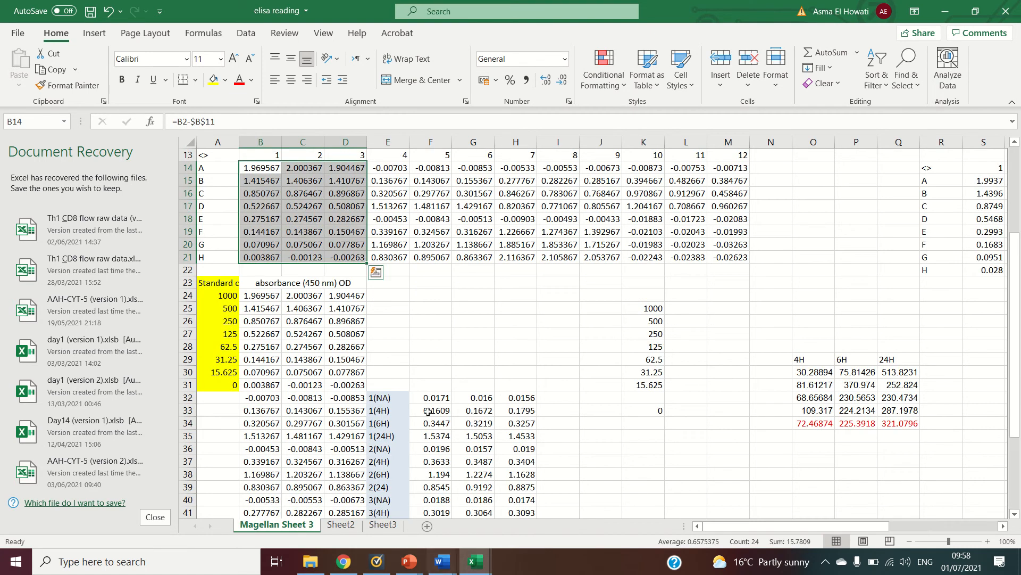
pyautogui.moveTo(381, 398); pyautogui.dragTo(391, 487)
pyautogui.hotkey('ctrl', 'c')
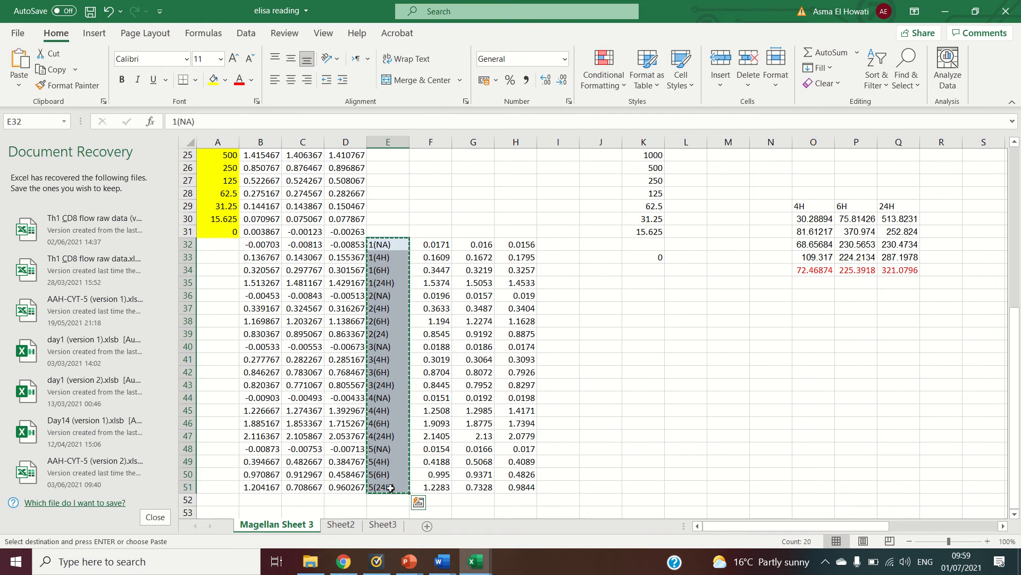
pyautogui.click(341, 524)
pyautogui.click(380, 462)
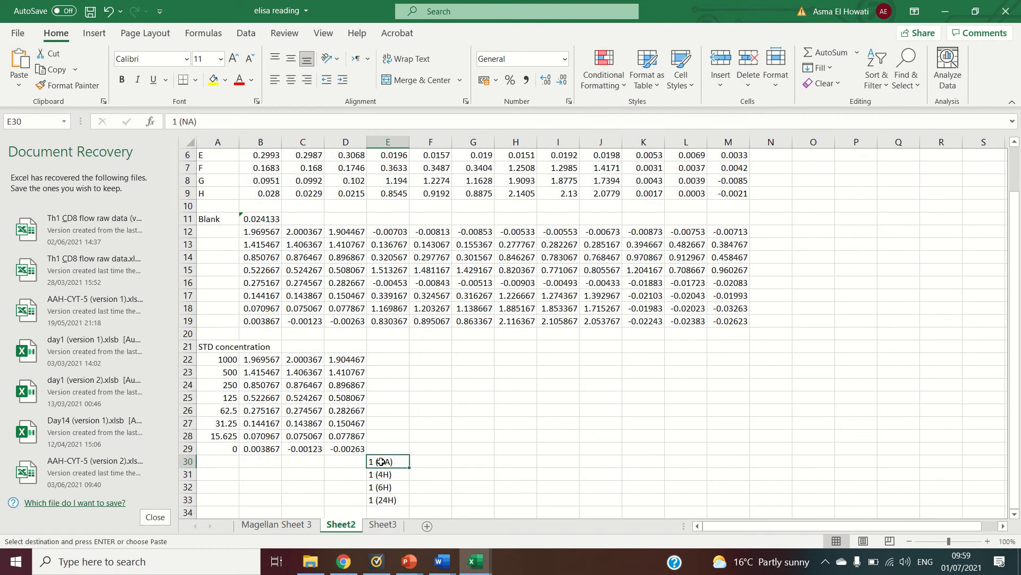
pyautogui.hotkey('ctrl', 'v')
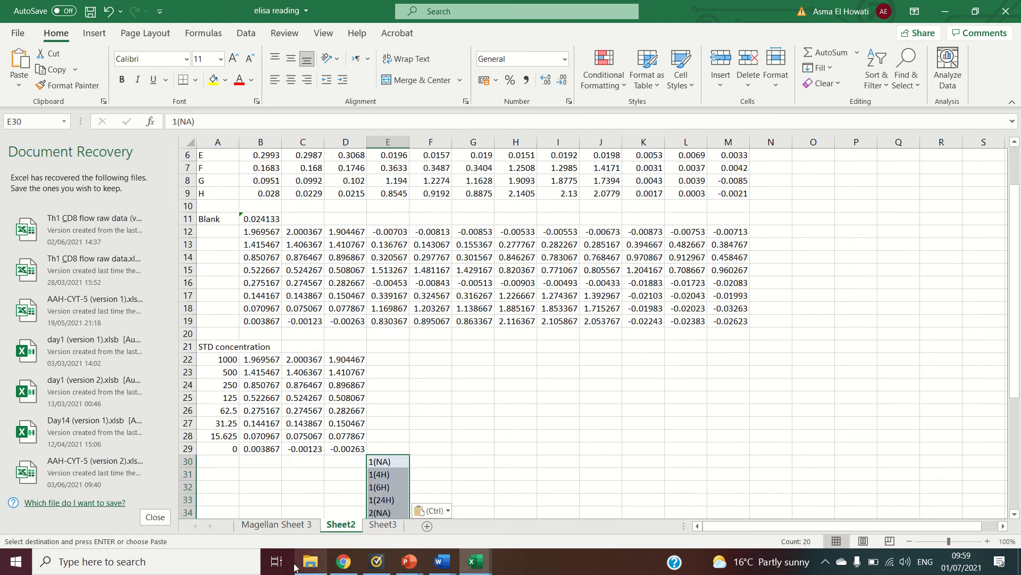
# Copy the readings in F32:H51 of Magellan Sheet 3 beside the sample labels on Sheet2, starting at F30
pyautogui.click(302, 526)
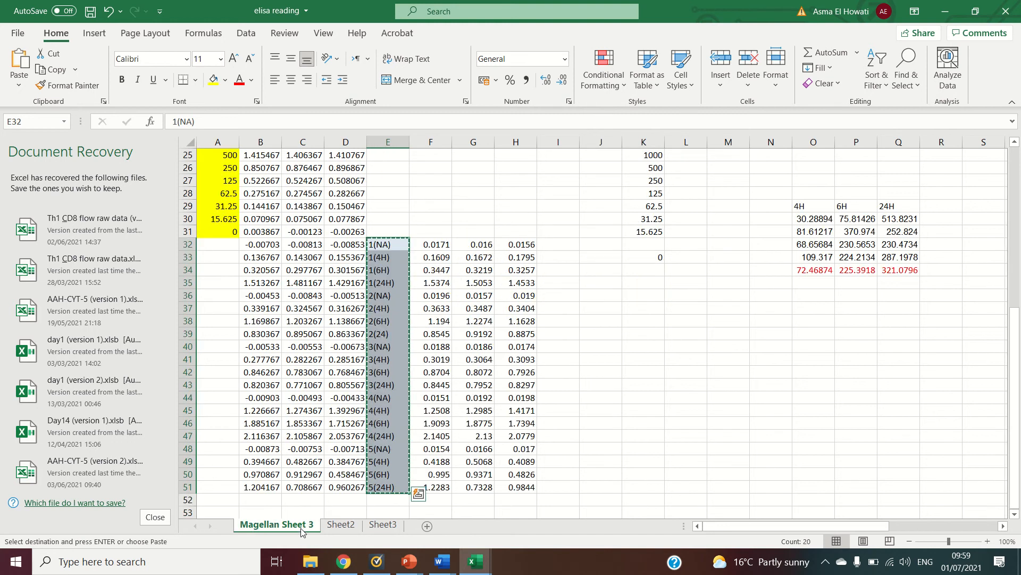
pyautogui.moveTo(434, 244); pyautogui.dragTo(506, 490)
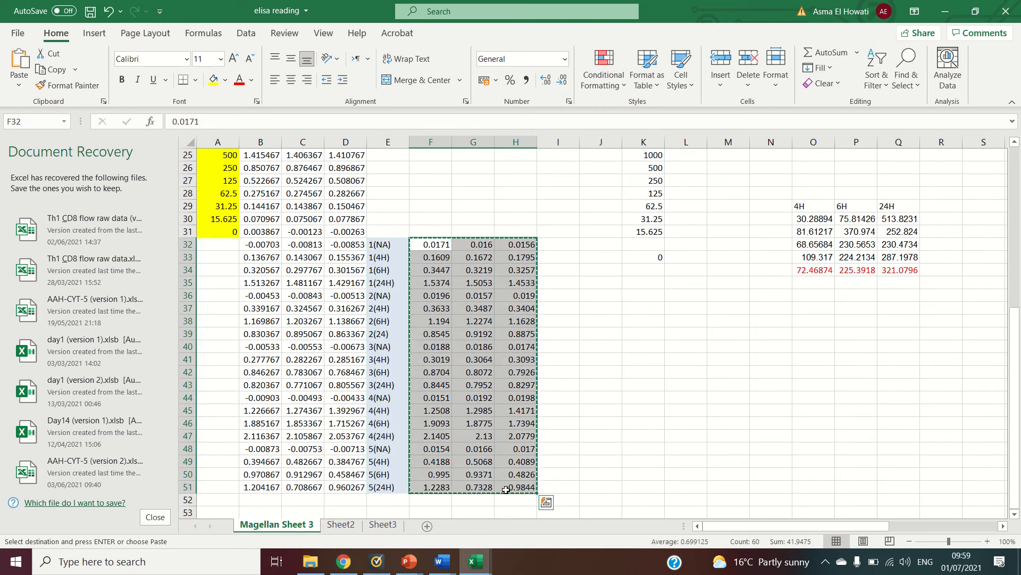
pyautogui.click(351, 526)
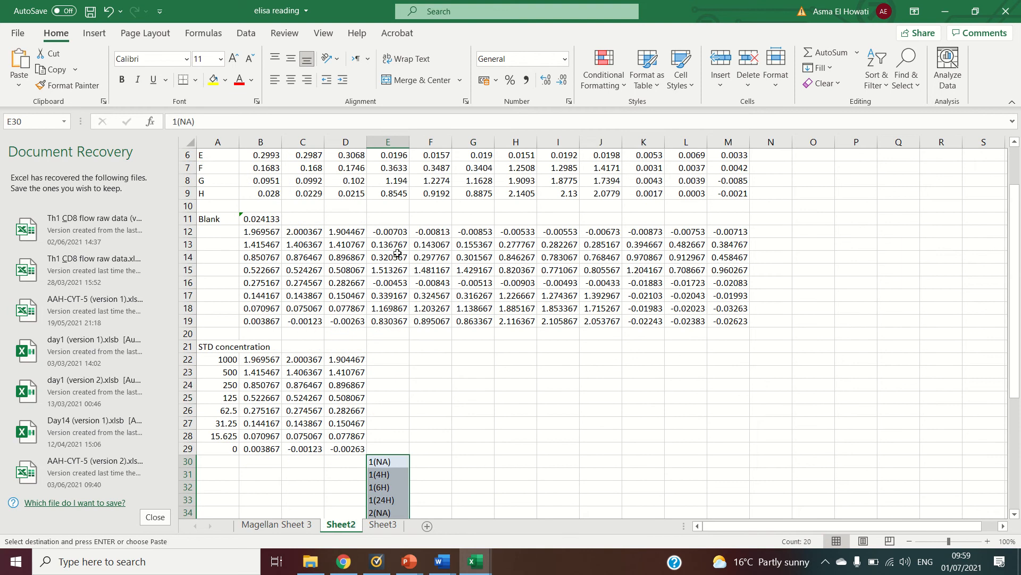
pyautogui.click(429, 461)
pyautogui.hotkey('ctrl', 'v')
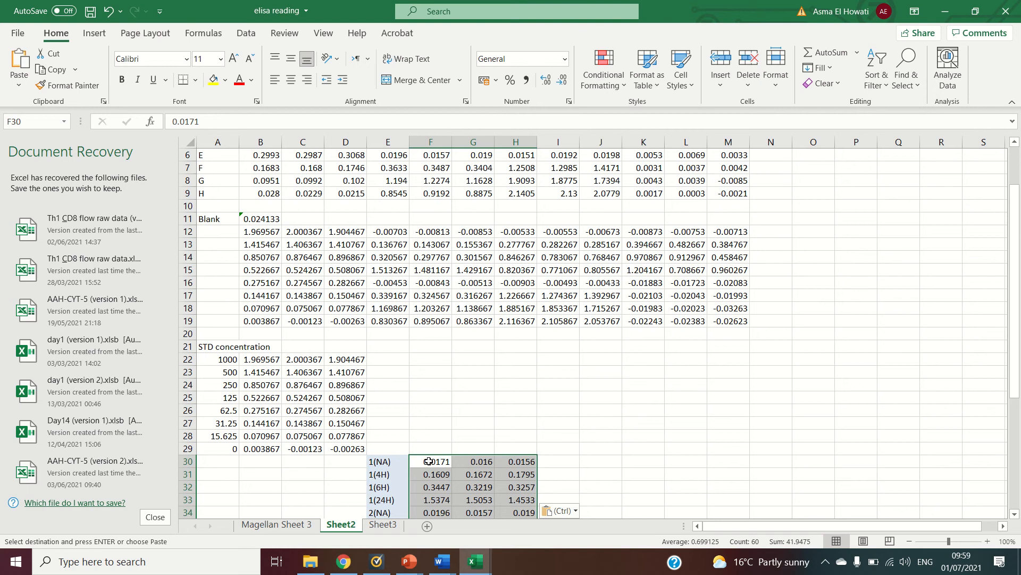
# Copy the blank-subtracted sample readings in B32:D51 of Magellan Sheet 3 into Sheet2 starting at F30
pyautogui.click(301, 526)
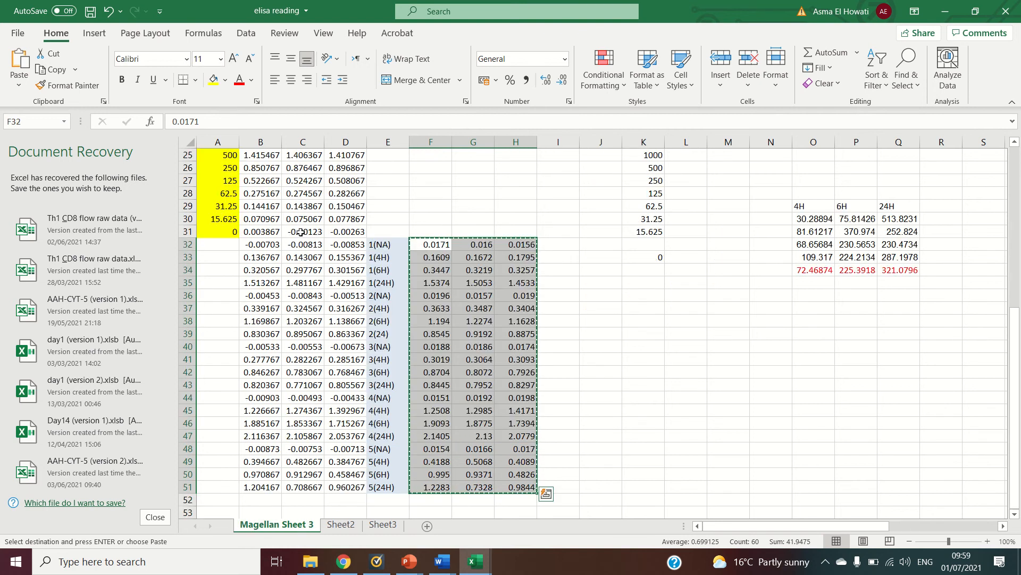
pyautogui.moveTo(261, 245); pyautogui.dragTo(335, 485)
pyautogui.hotkey('ctrl', 'c')
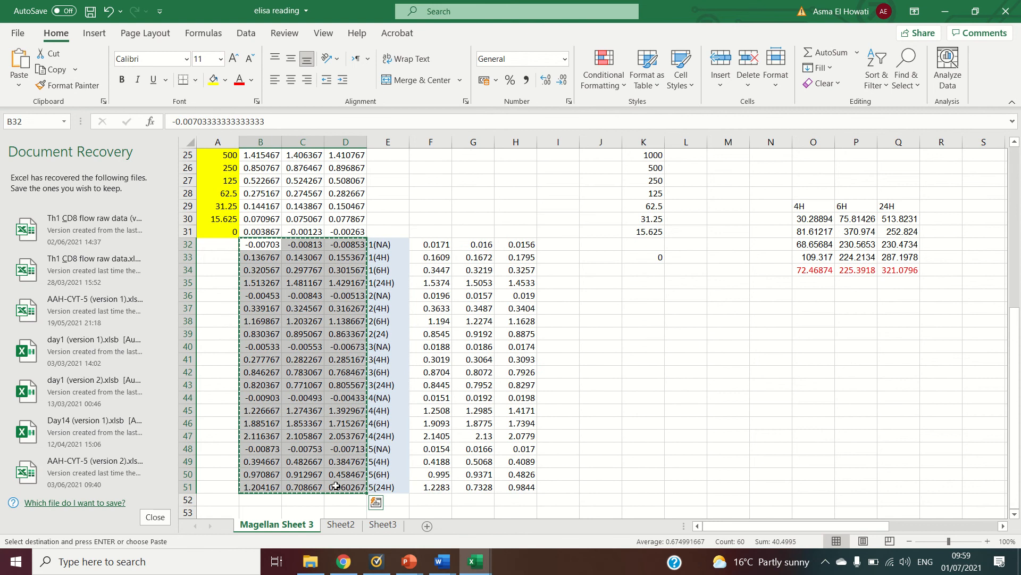
pyautogui.click(346, 526)
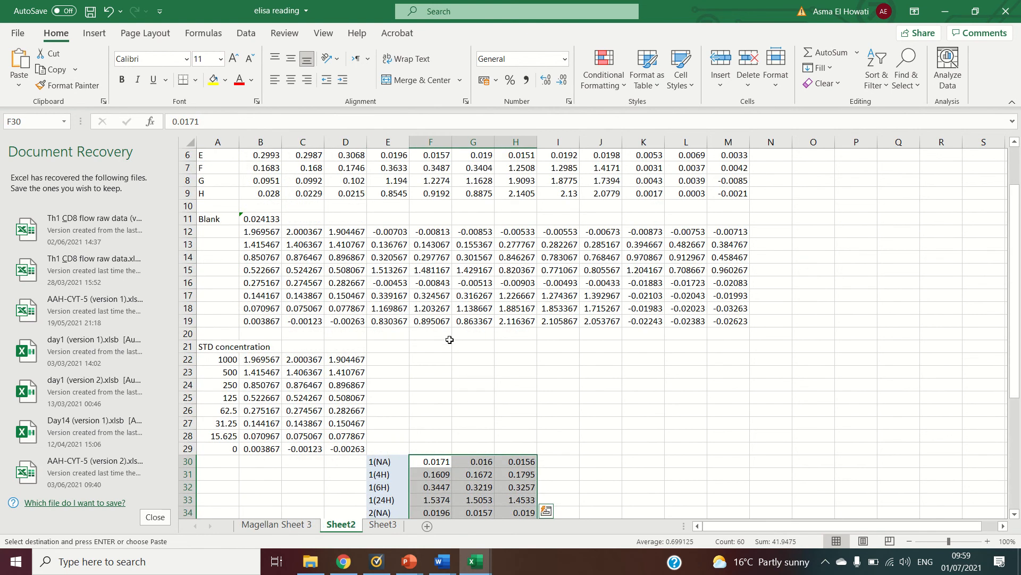
pyautogui.click(431, 459)
pyautogui.hotkey('ctrl', 'v')
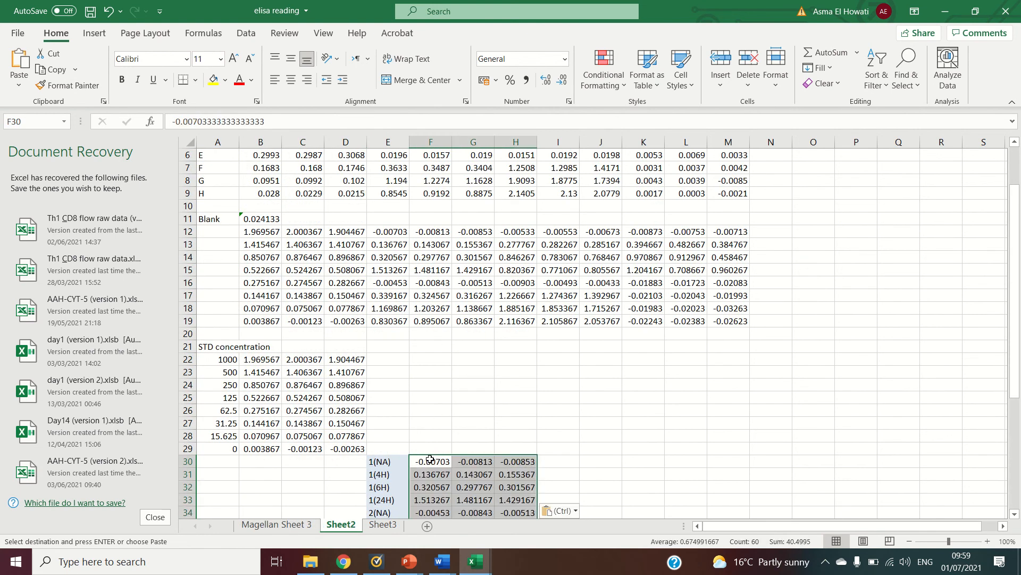
pyautogui.moveTo(1018, 293); pyautogui.dragTo(1018, 364)
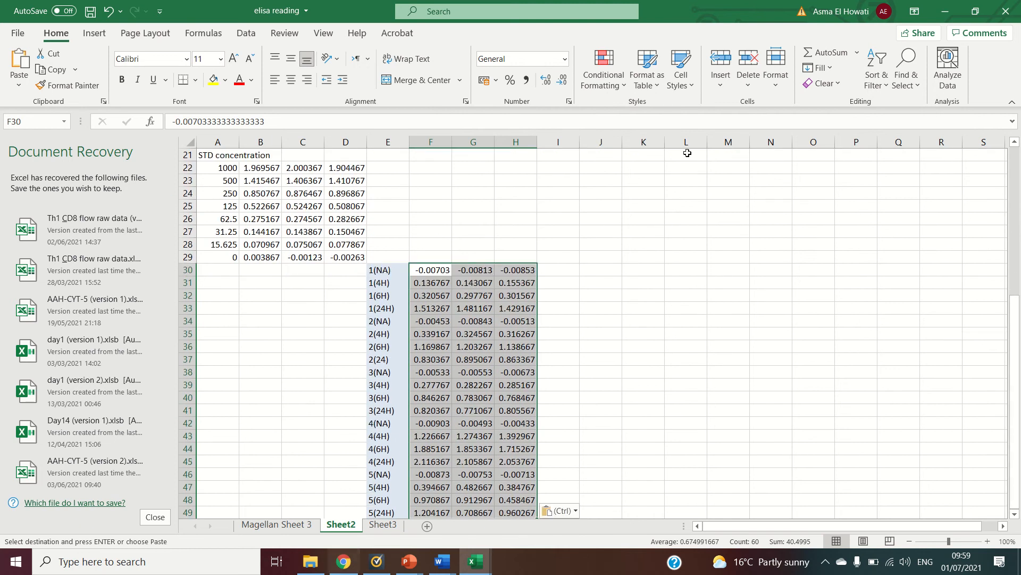
# Switch to GraphPad Prism and create a new XY data table with numeric X values and 3 side-by-side replicate Y values
pyautogui.click(946, 12)
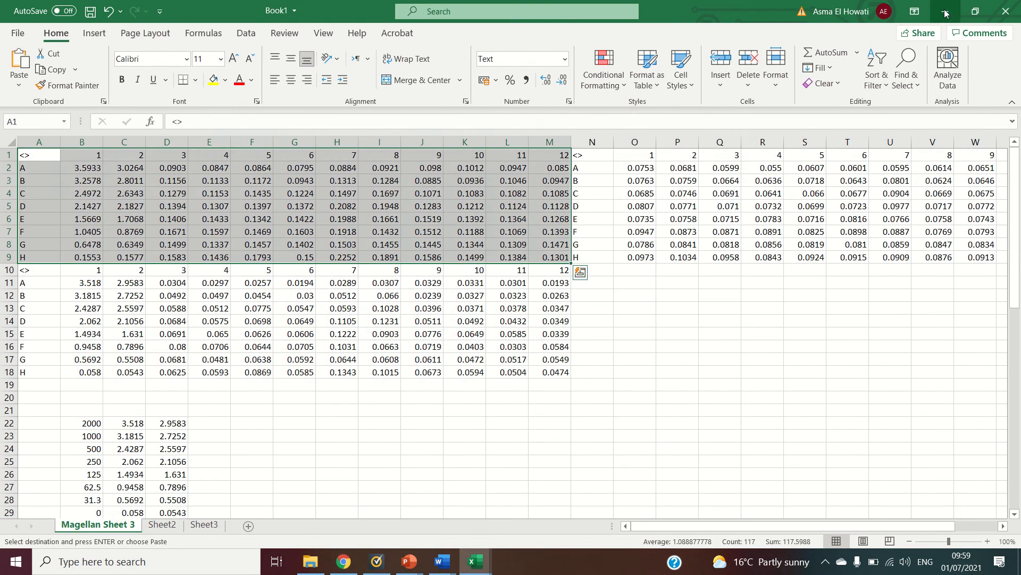
pyautogui.click(946, 11)
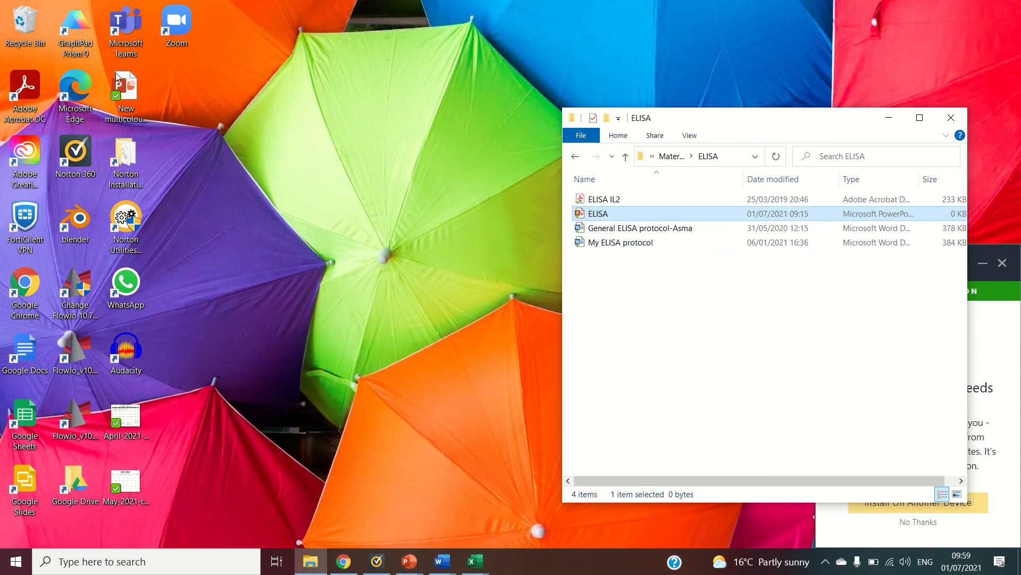
pyautogui.doubleClick(79, 29)
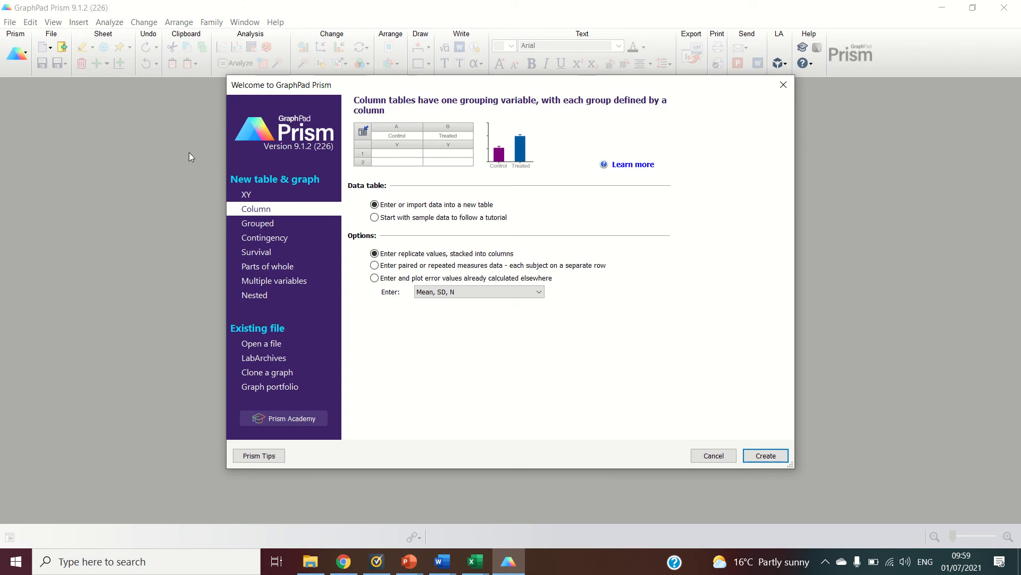
pyautogui.click(247, 194)
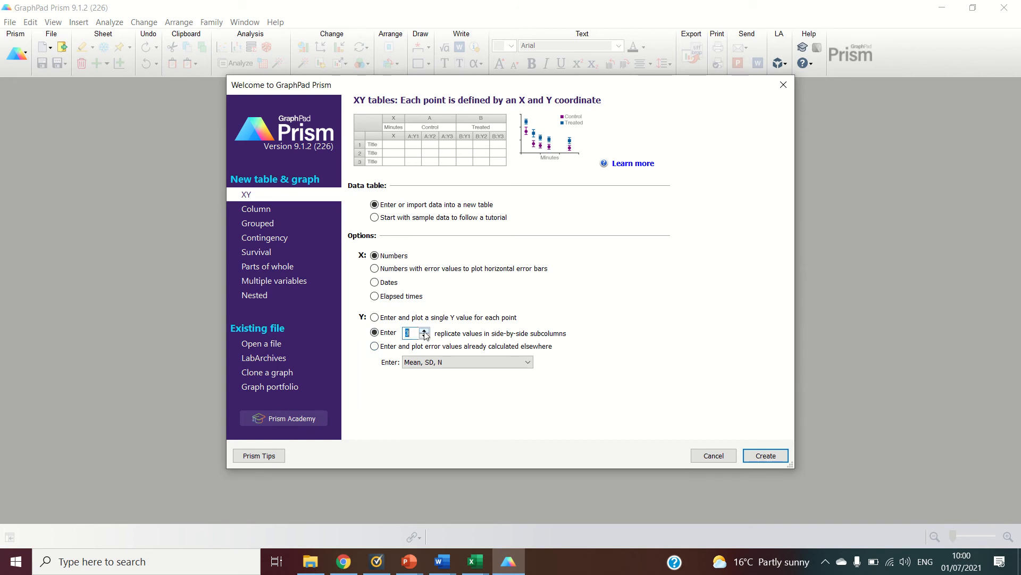
pyautogui.click(772, 455)
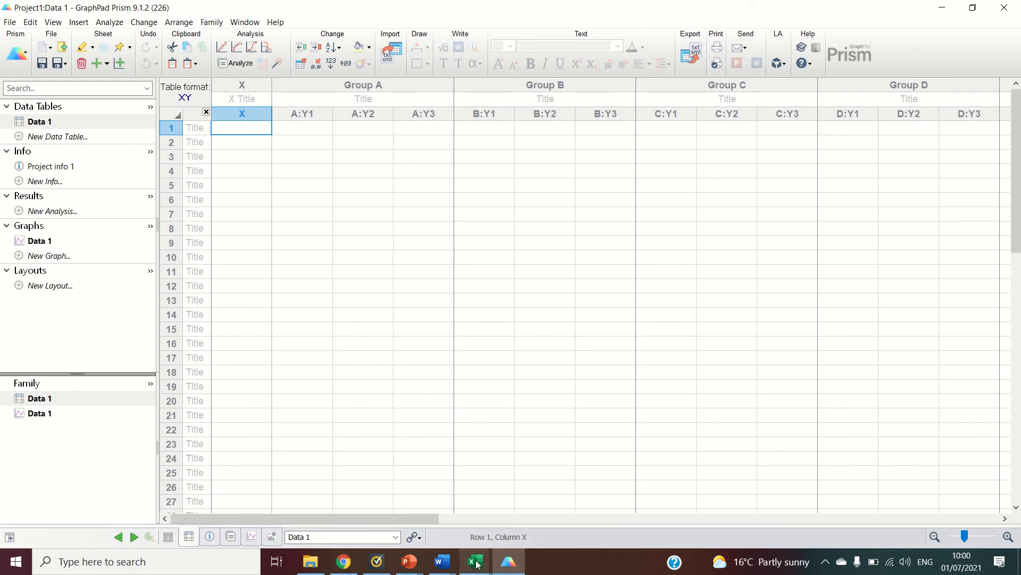
# Copy the standard concentrations in A22:A29 of the elisa reading workbook's Sheet2 into the X column of Prism's Data 1 table
pyautogui.moveTo(476, 563)
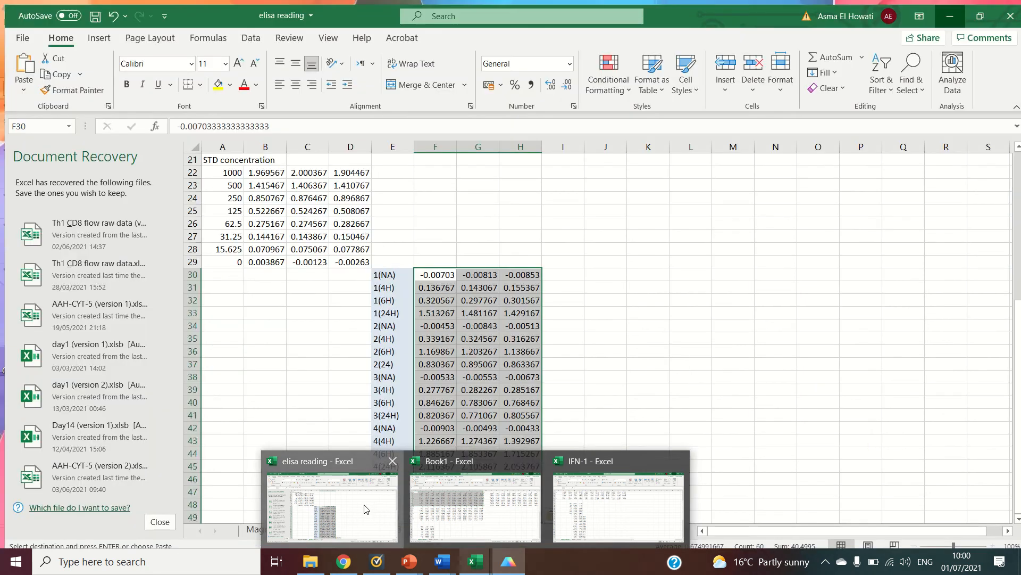
pyautogui.click(365, 506)
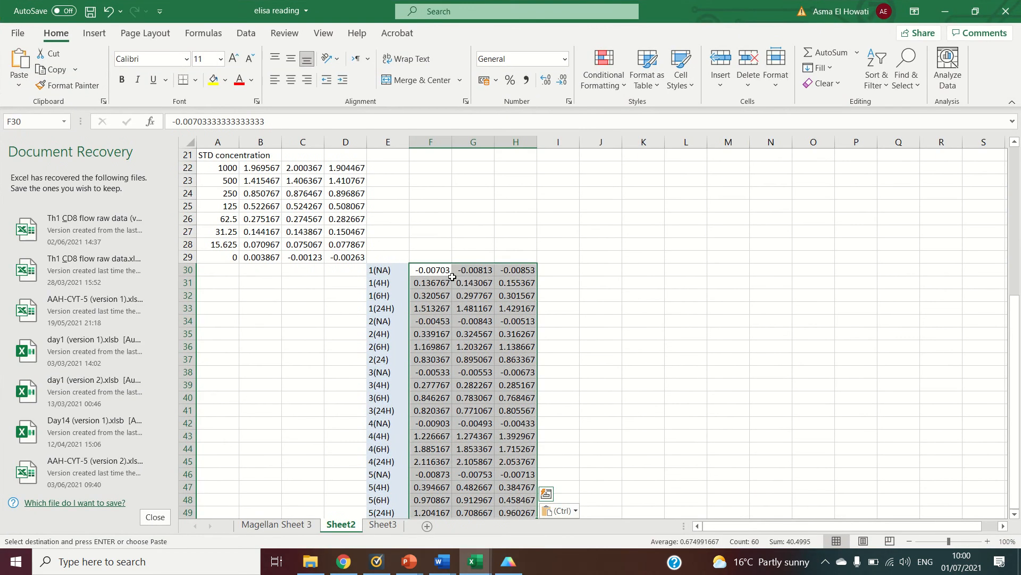
pyautogui.moveTo(227, 168); pyautogui.dragTo(223, 256)
pyautogui.hotkey('ctrl', 'c')
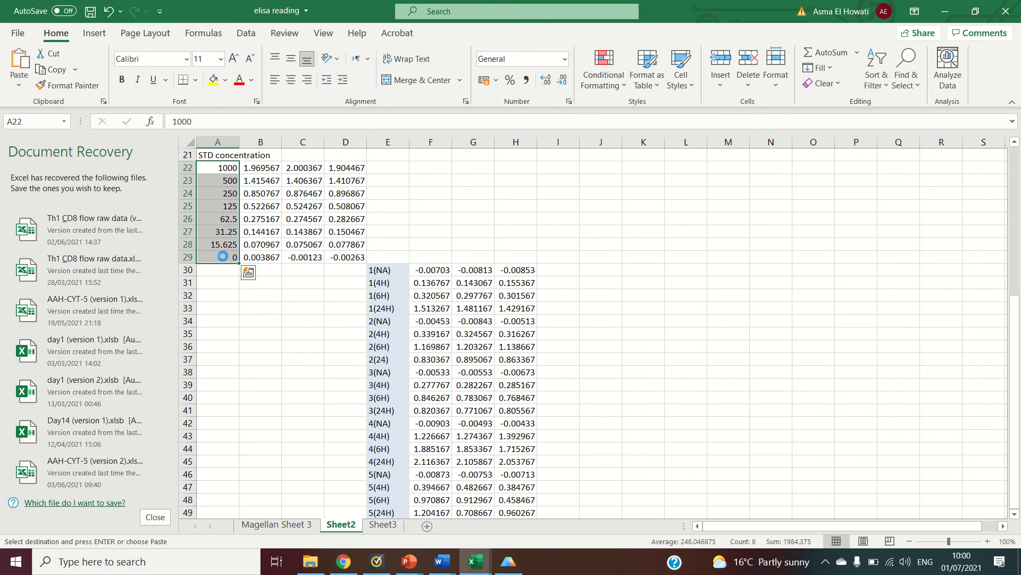
pyautogui.click(508, 562)
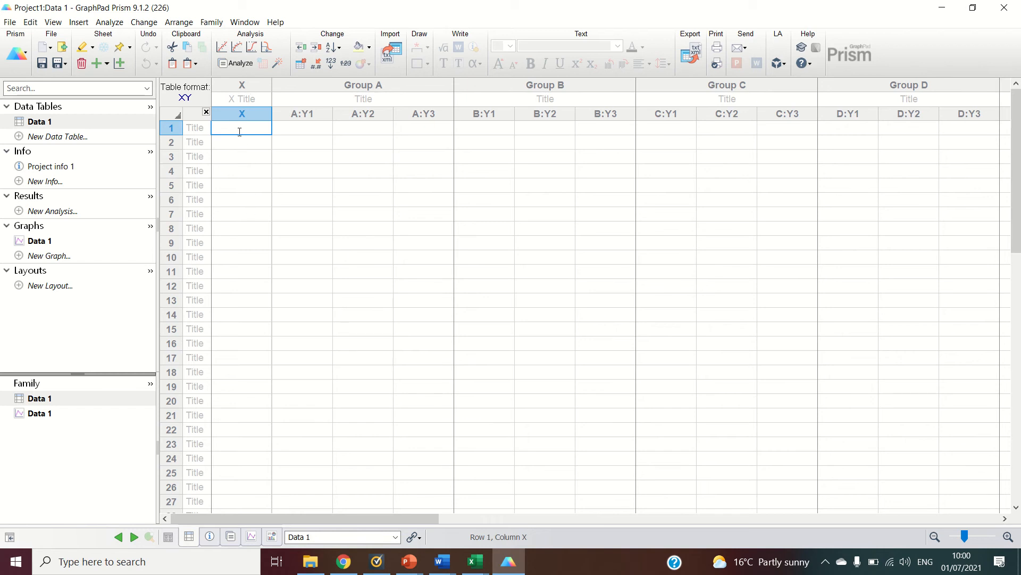
pyautogui.hotkey('ctrl', 'v')
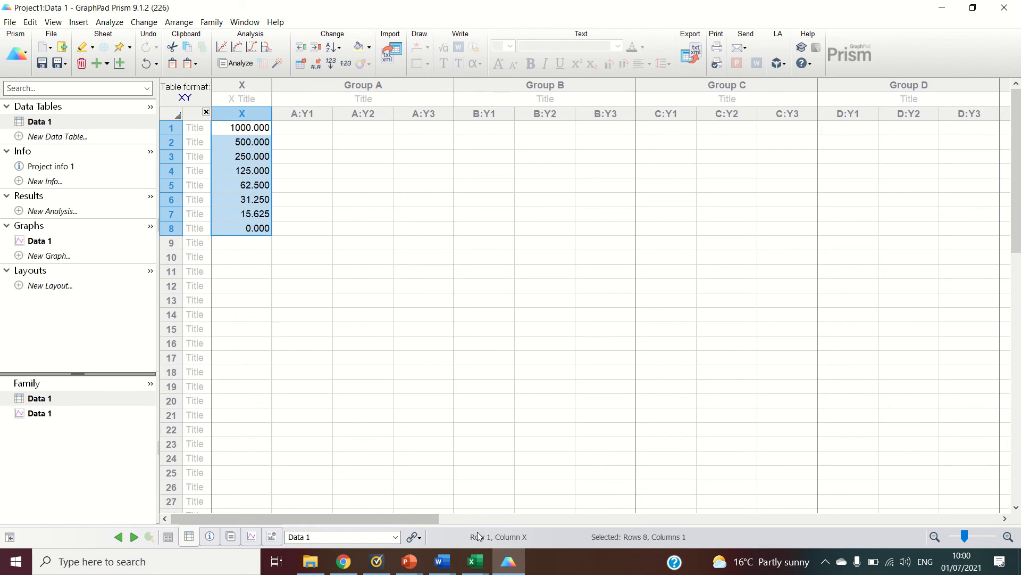
# Copy the standards' absorbances in B22:D29 of Sheet2 in Excel into Group A of the Prism table, starting at row 1
pyautogui.moveTo(476, 559)
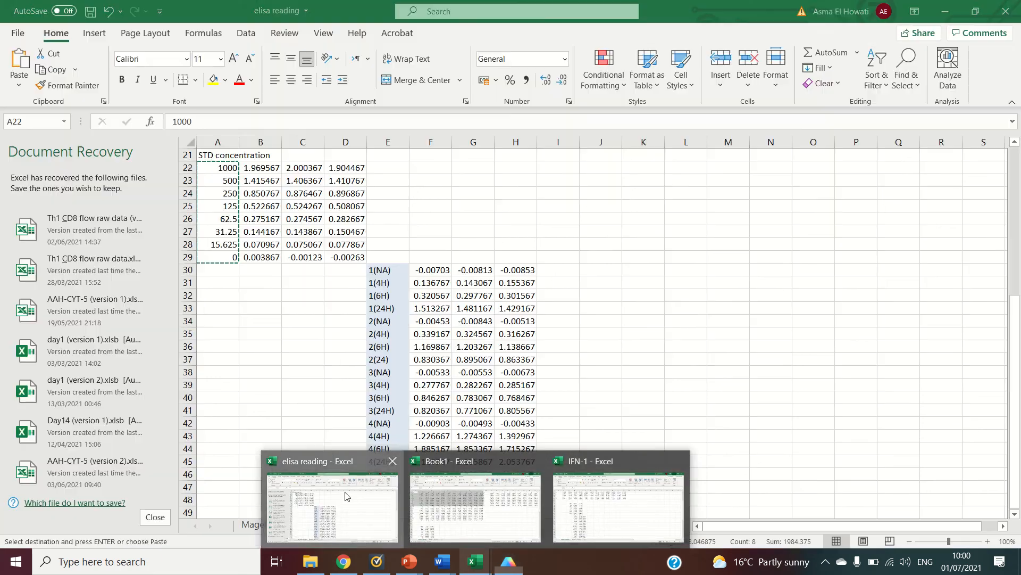
pyautogui.click(342, 489)
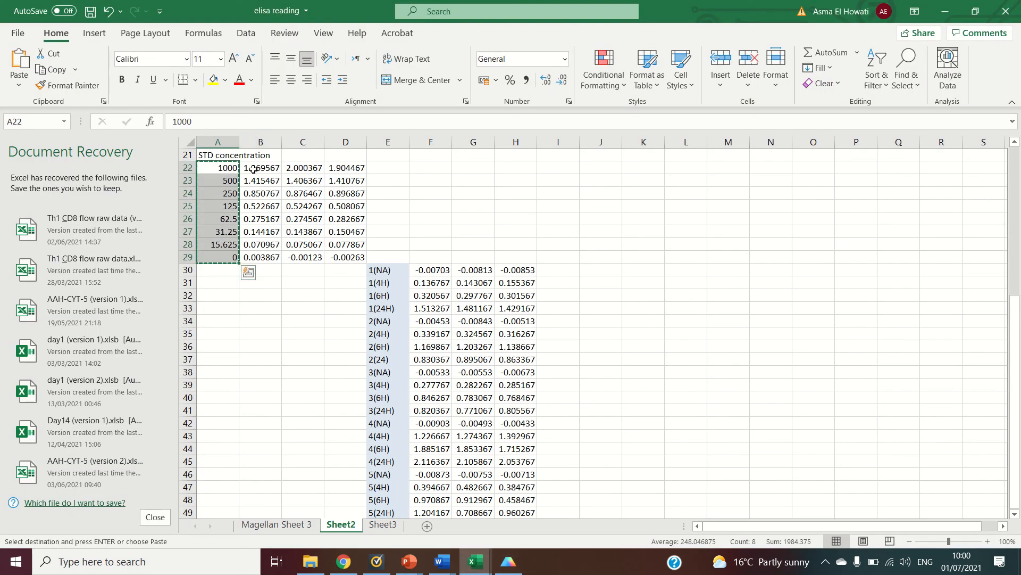
pyautogui.moveTo(253, 170); pyautogui.dragTo(354, 257)
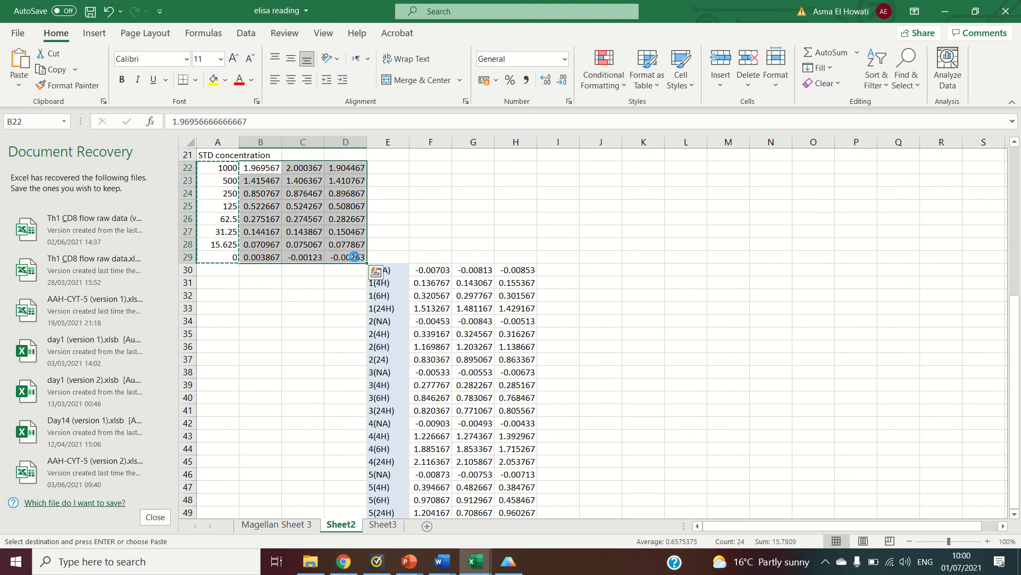
pyautogui.hotkey('ctrl', 'c')
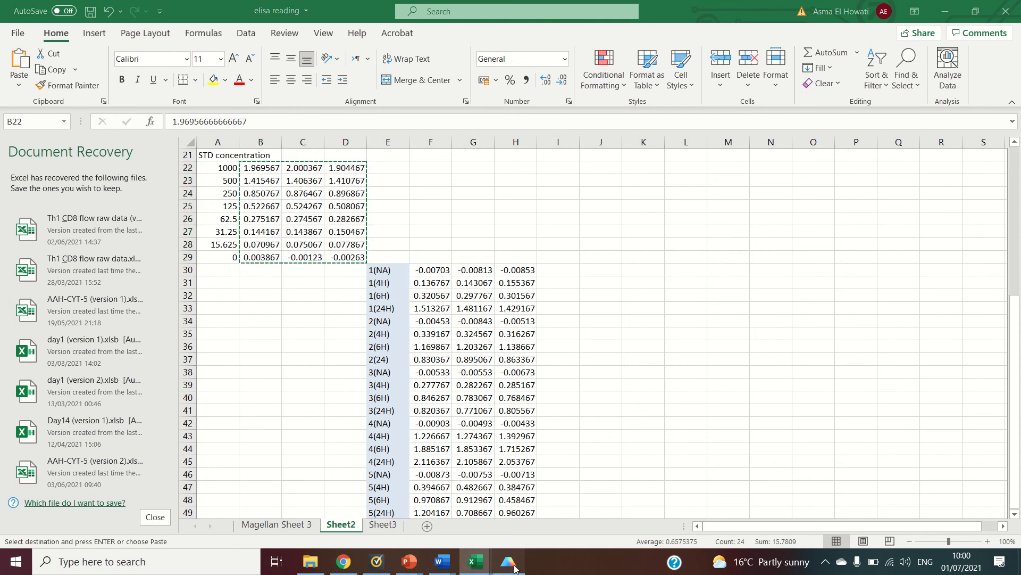
pyautogui.click(510, 562)
pyautogui.click(299, 131)
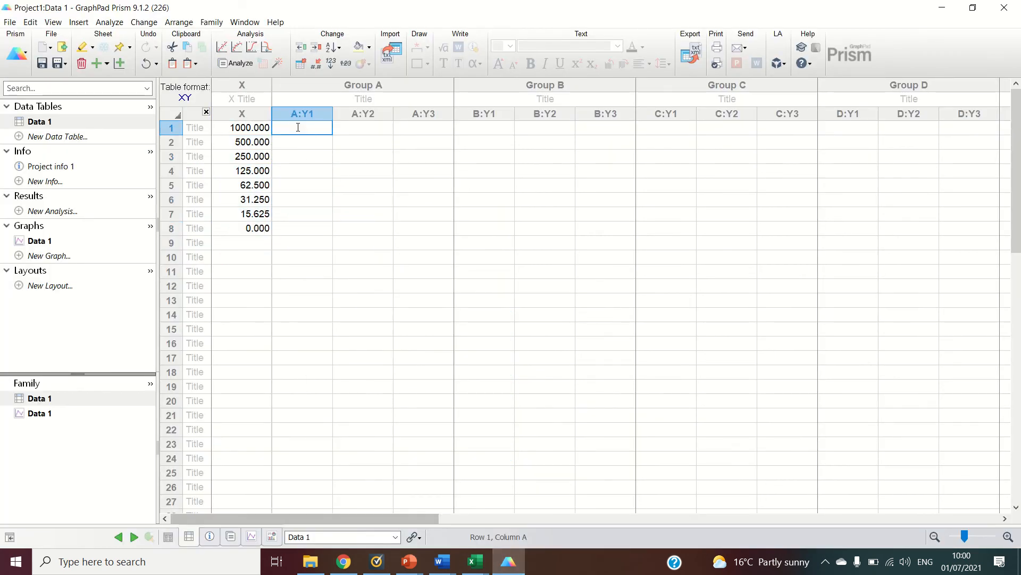
pyautogui.hotkey('ctrl', 'v')
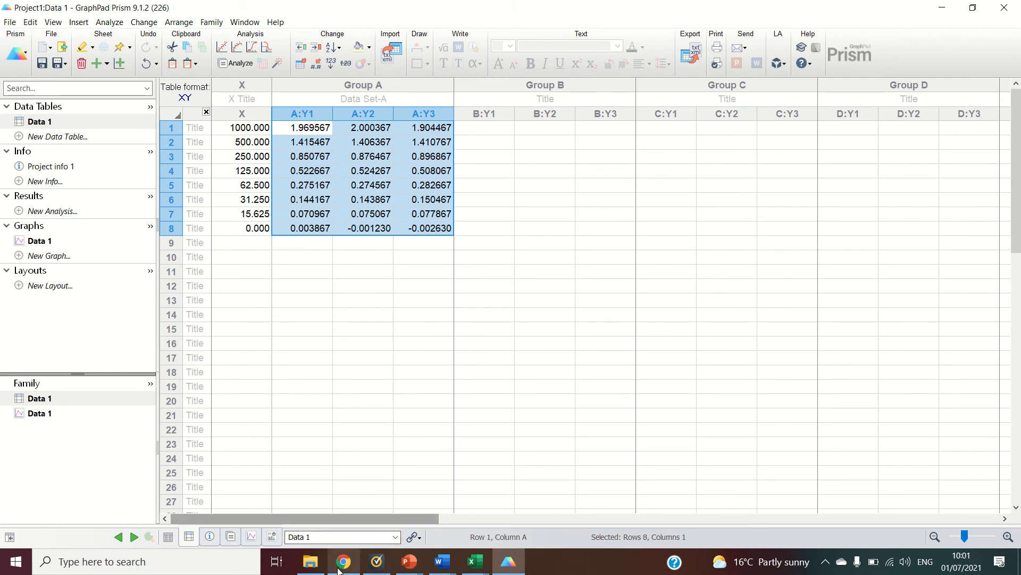
# Copy the sample absorbances in F30:H49 of Sheet2 in Excel into Group A of the Prism table, starting at row 9
pyautogui.moveTo(479, 561)
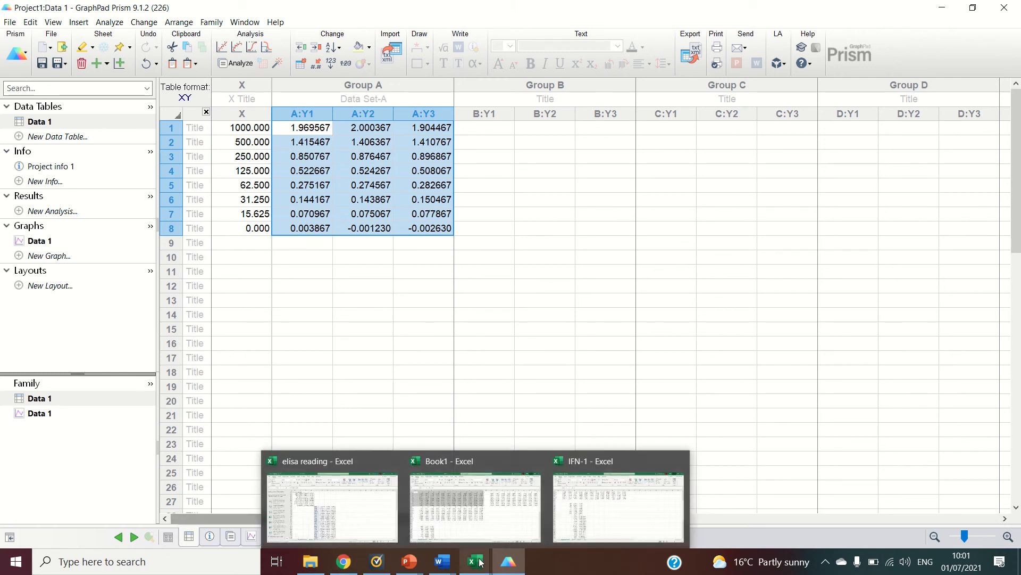
pyautogui.click(353, 513)
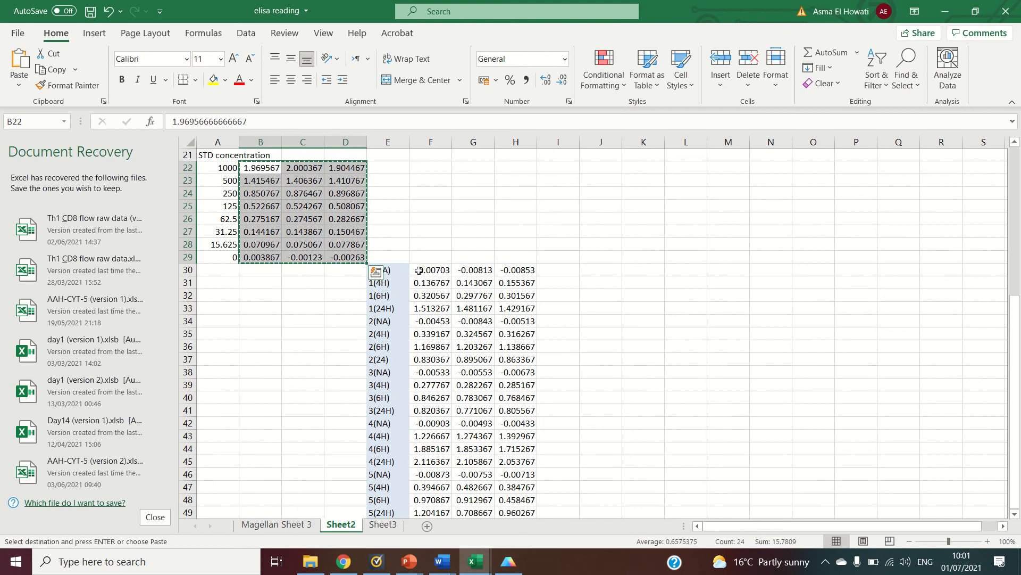
pyautogui.moveTo(419, 270); pyautogui.dragTo(522, 501)
pyautogui.hotkey('ctrl', 'c')
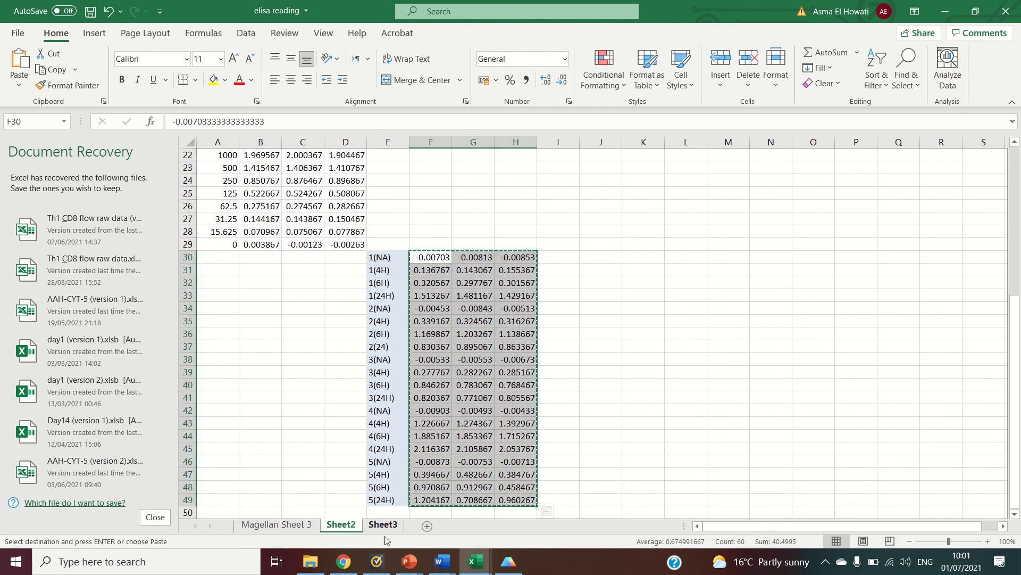
pyautogui.click(277, 524)
pyautogui.hotkey('ctrl', 'v')
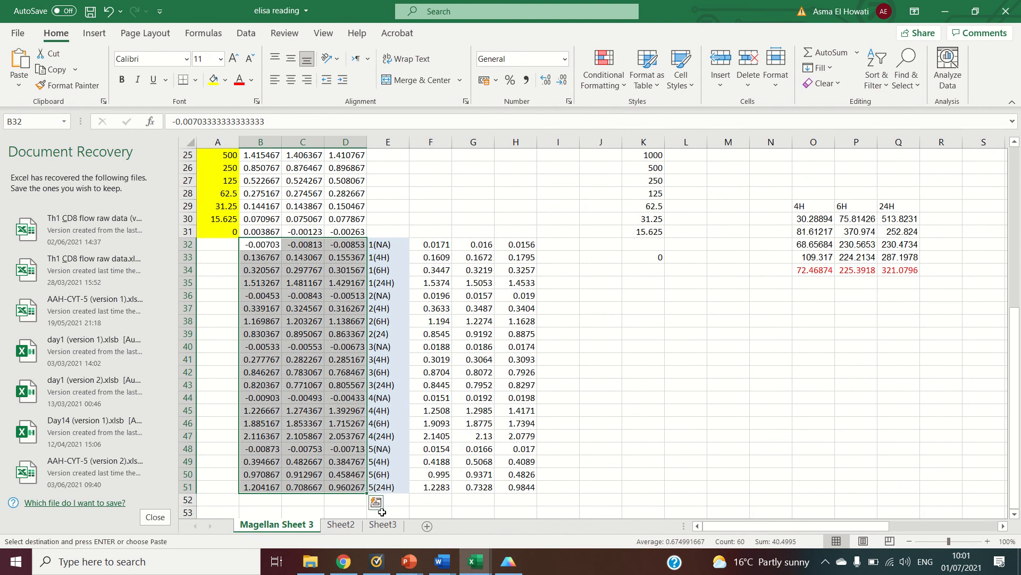
pyautogui.click(508, 561)
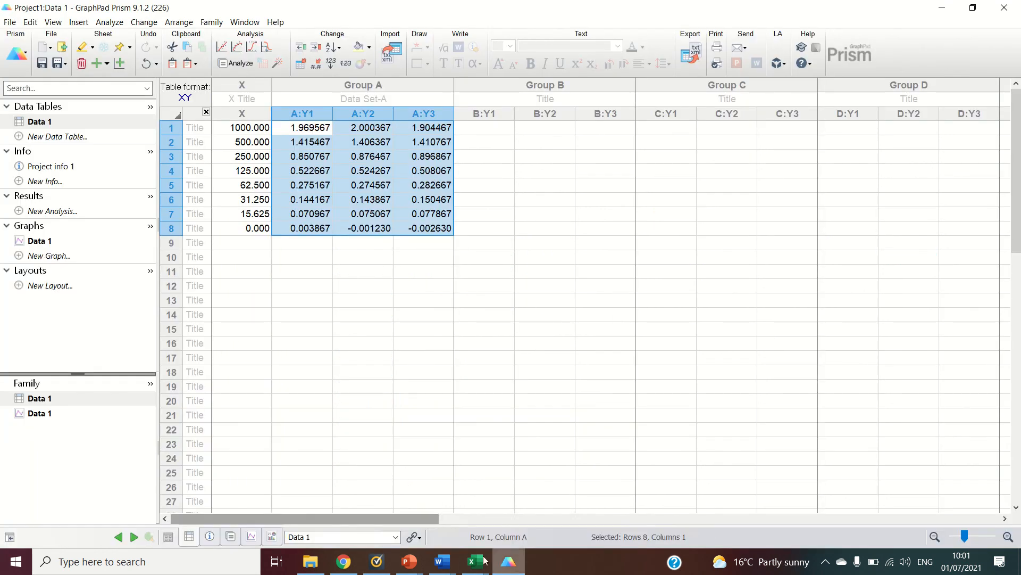
pyautogui.click(303, 246)
pyautogui.hotkey('ctrl', 'v')
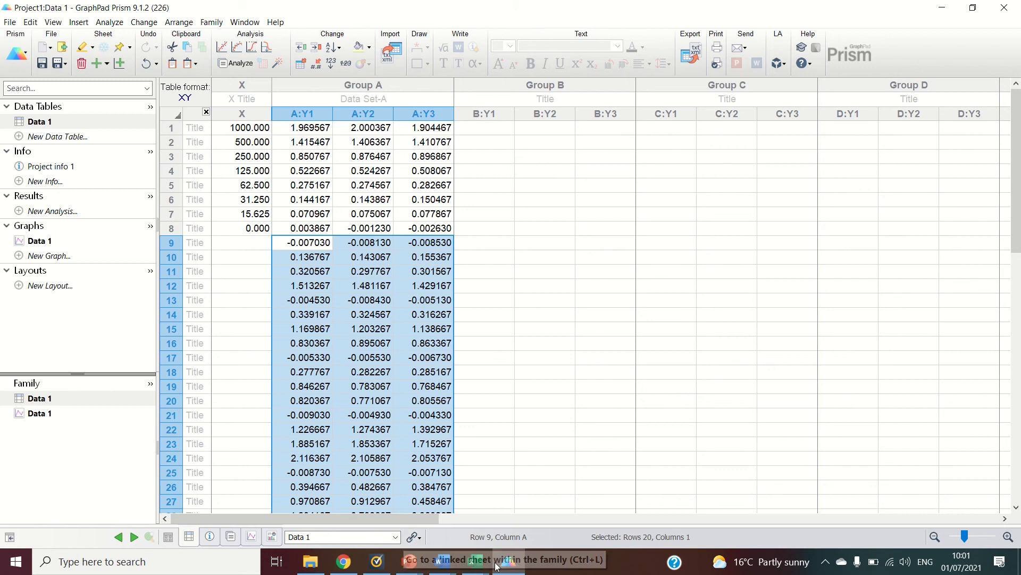
# Copy the sample labels in E32:E51 of the elisa reading workbook's Magellan Sheet 3 into Prism's Data 1 row titles, starting at row 9
pyautogui.moveTo(509, 567)
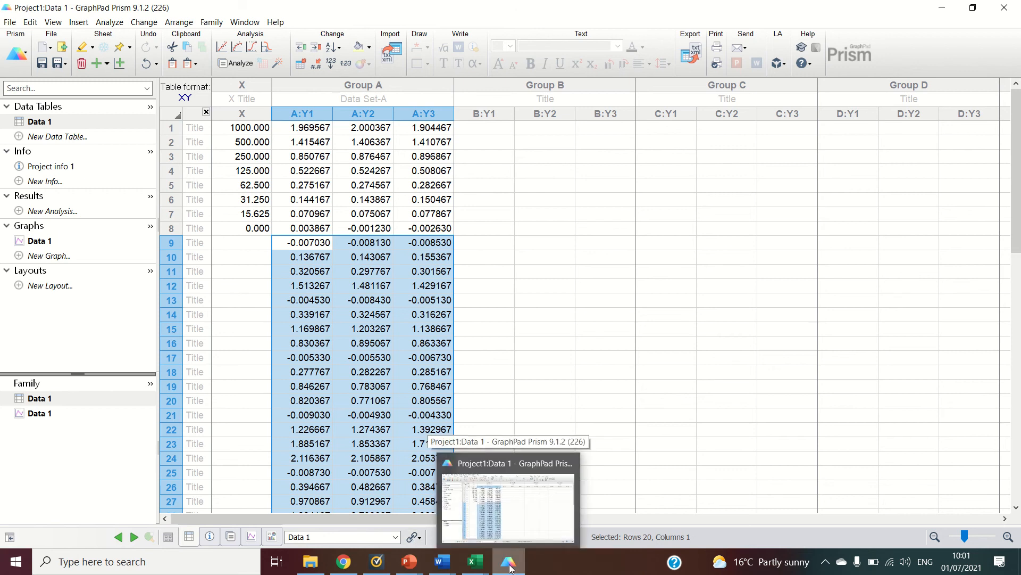
pyautogui.moveTo(475, 564)
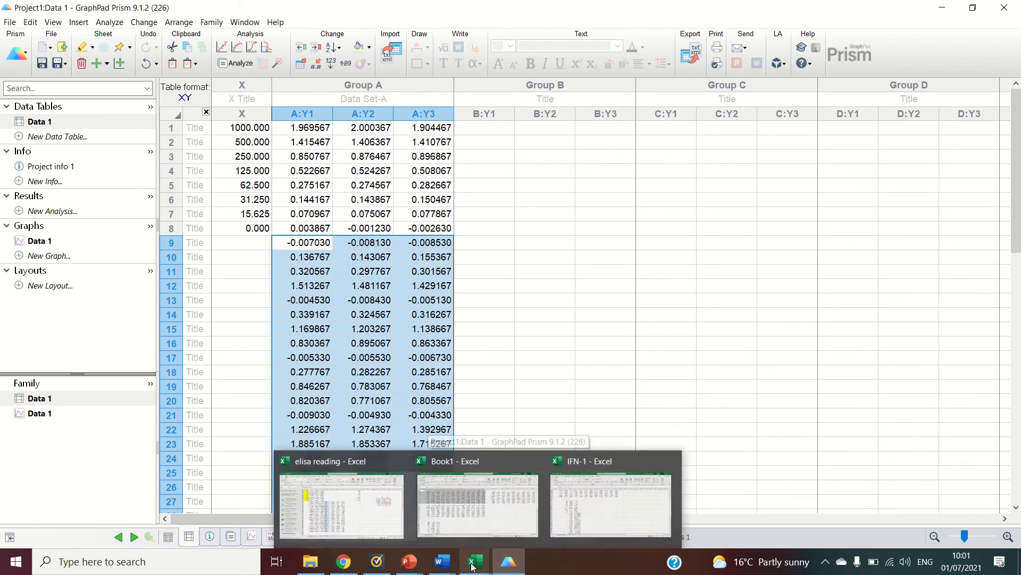
pyautogui.click(341, 501)
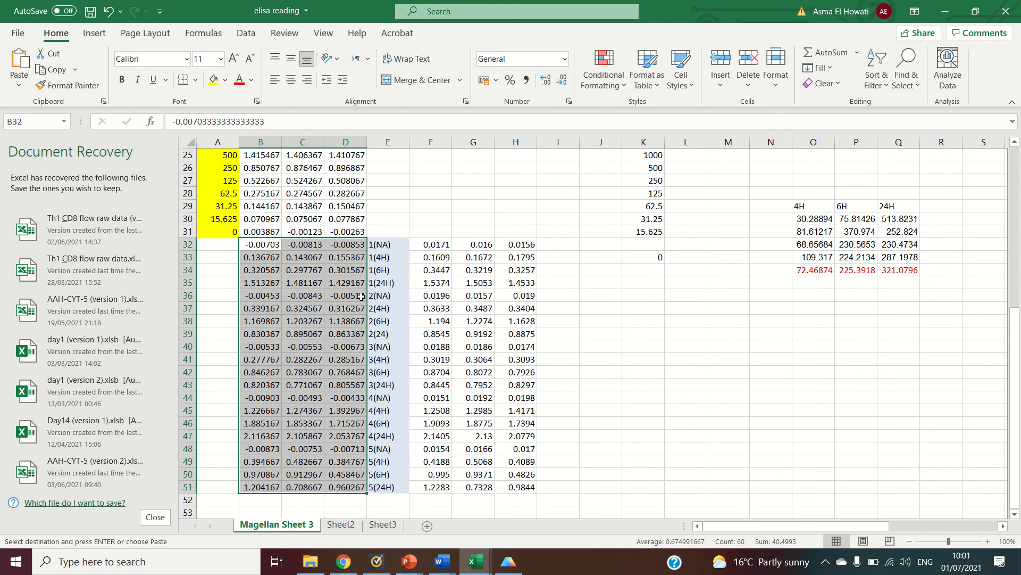
pyautogui.moveTo(393, 246); pyautogui.dragTo(387, 446)
pyautogui.hotkey('ctrl', 'c')
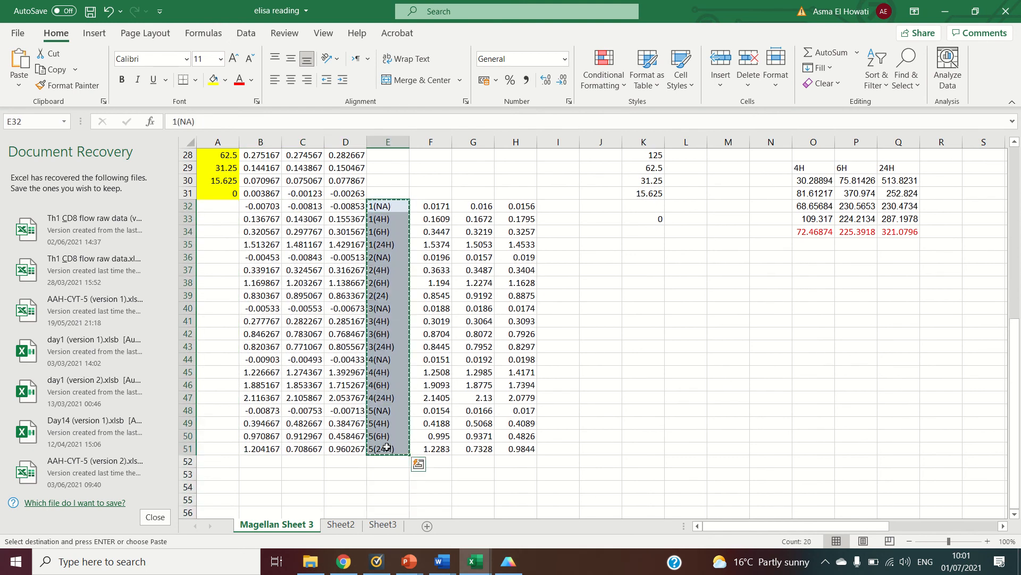
pyautogui.click(501, 569)
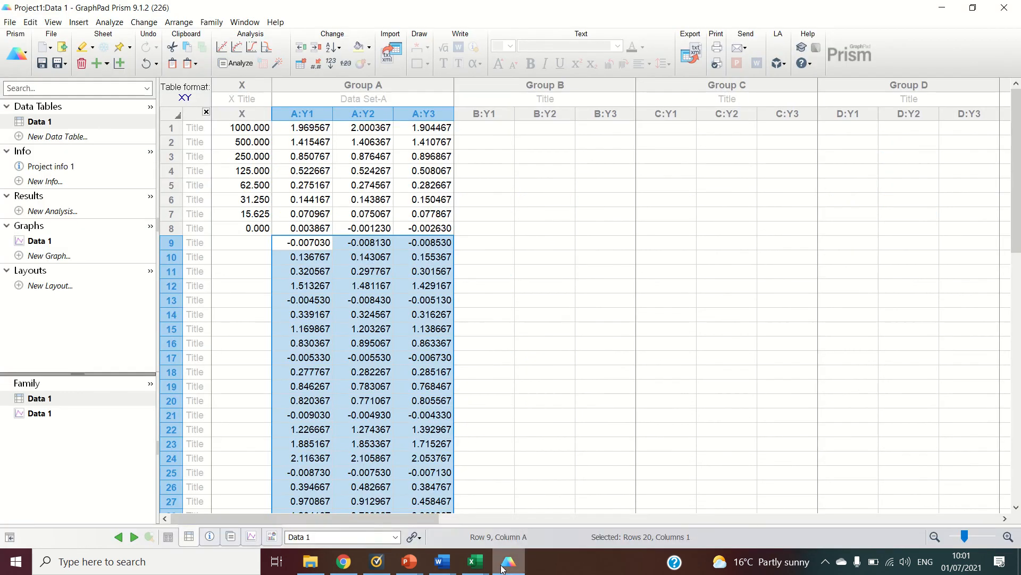
pyautogui.click(198, 246)
pyautogui.hotkey('ctrl', 'v')
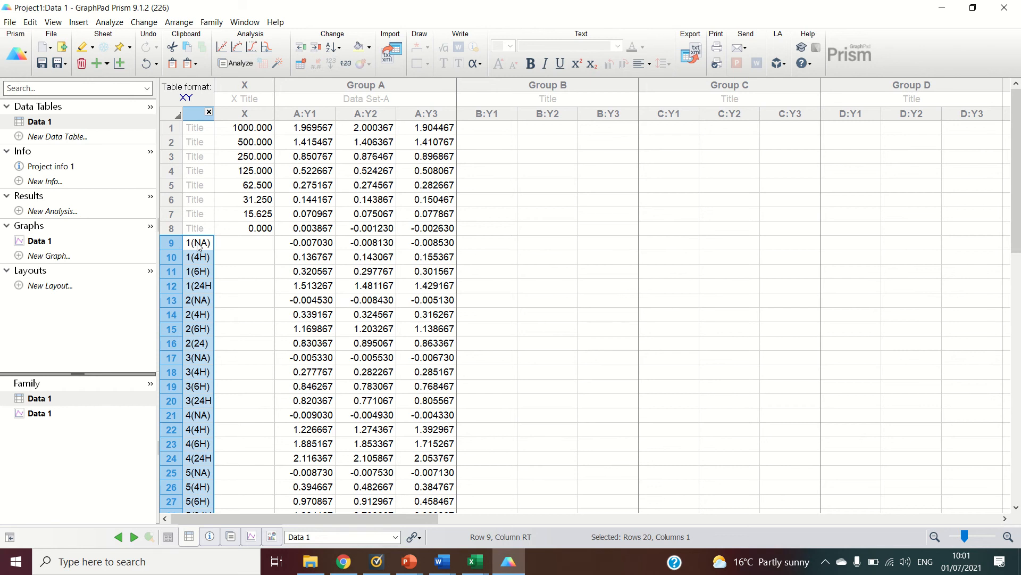
# Title the X column STD and the Group A data set OD readings in the Data 1 table
pyautogui.click(245, 97)
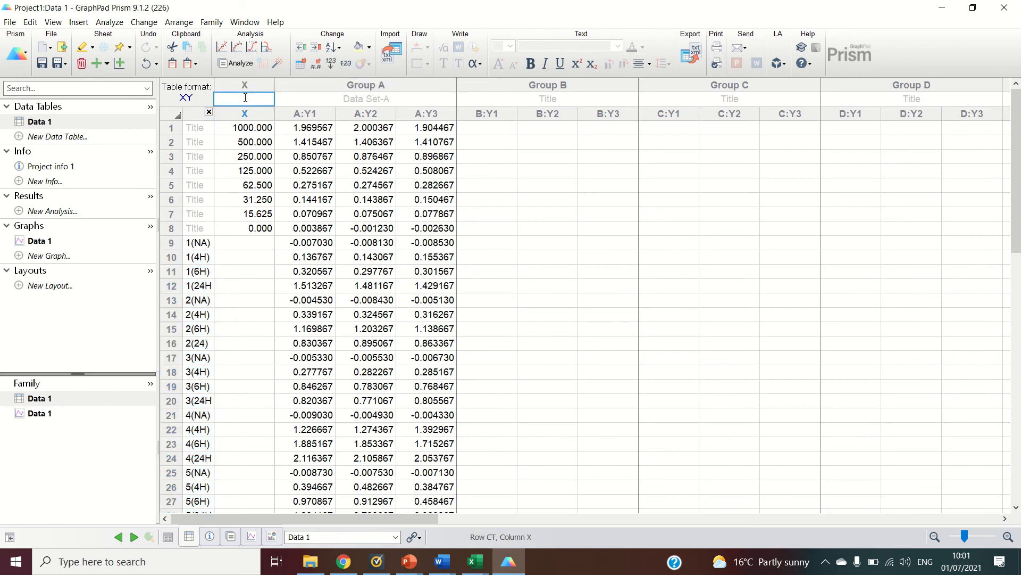
pyautogui.write('STD')
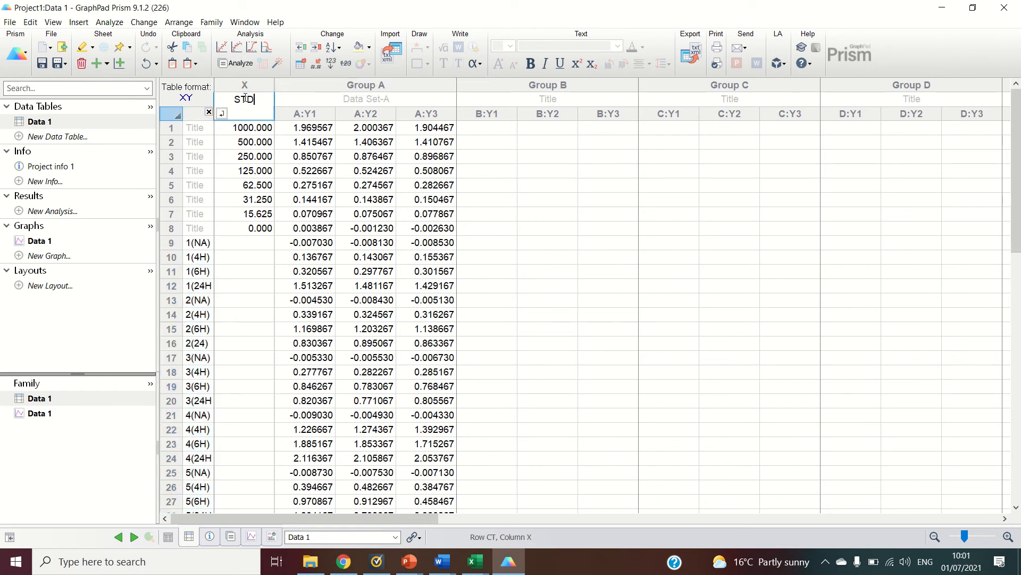
pyautogui.click(343, 97)
pyautogui.write('OD readings')
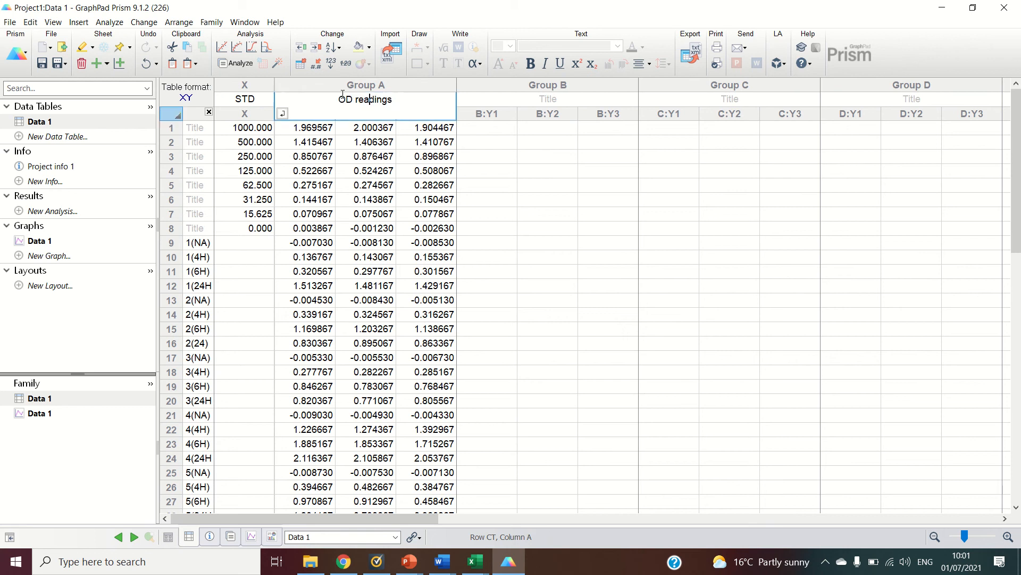
pyautogui.press('Return')
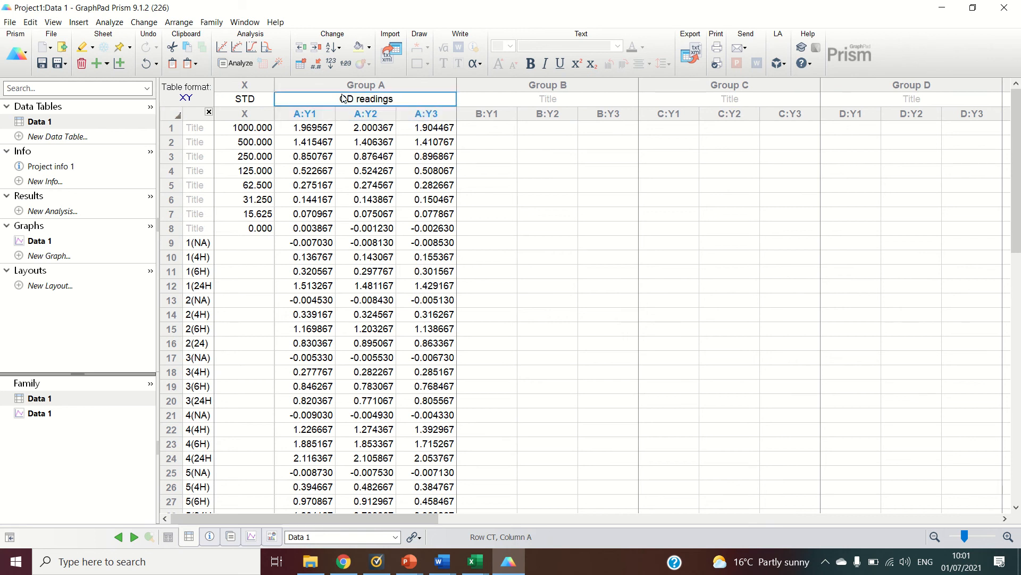
pyautogui.click(540, 143)
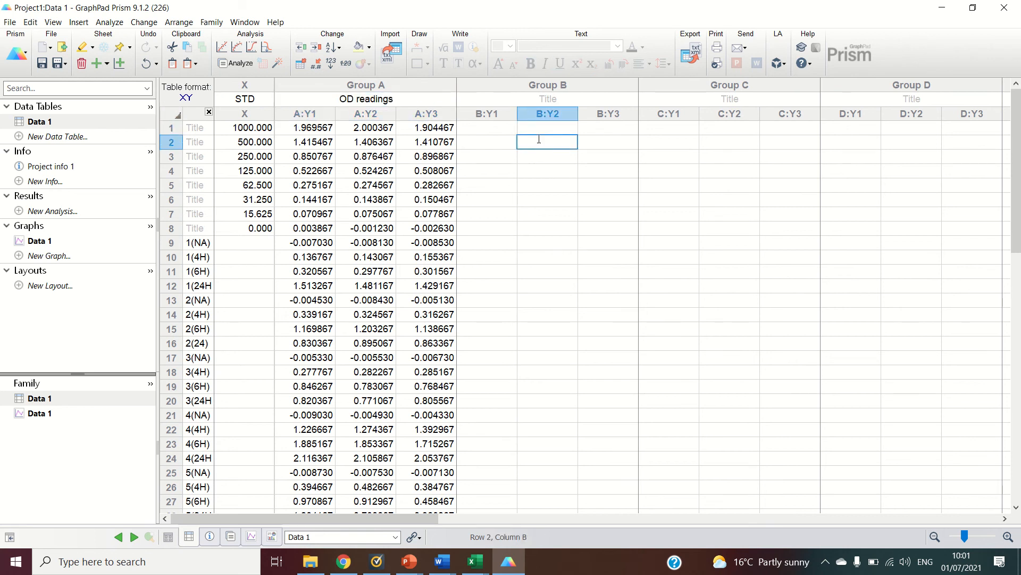
# Interpolate the unknowns from a standard curve using the Second order polynomial (quadratic) model, with no special handling of outliers
pyautogui.click(268, 48)
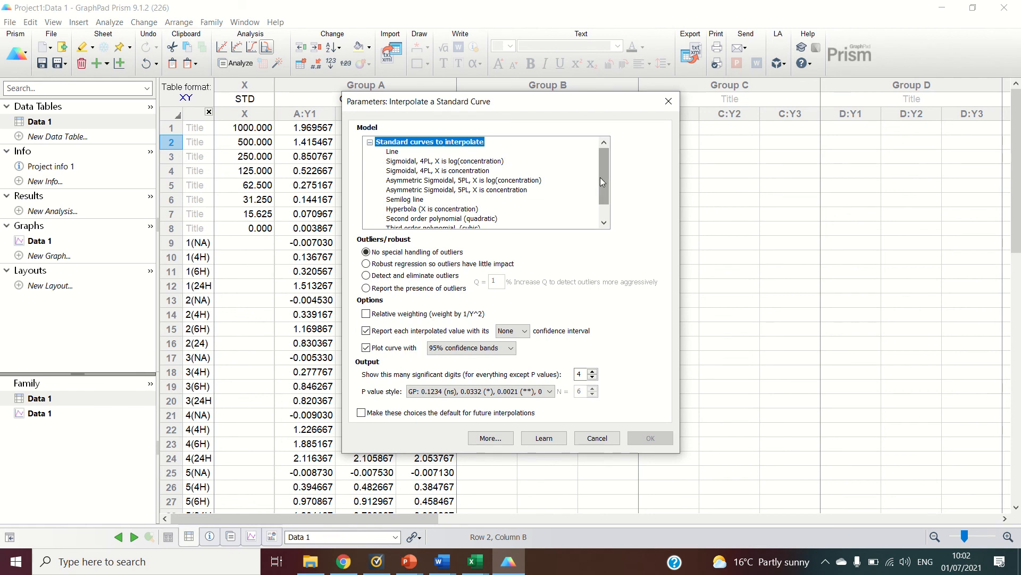
pyautogui.moveTo(600, 177); pyautogui.dragTo(599, 199)
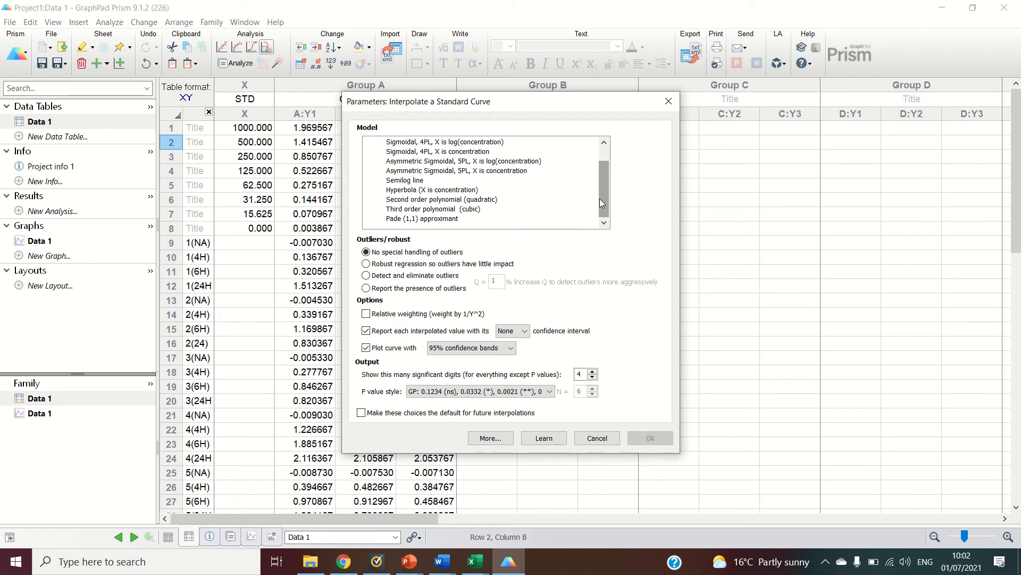
pyautogui.click(445, 200)
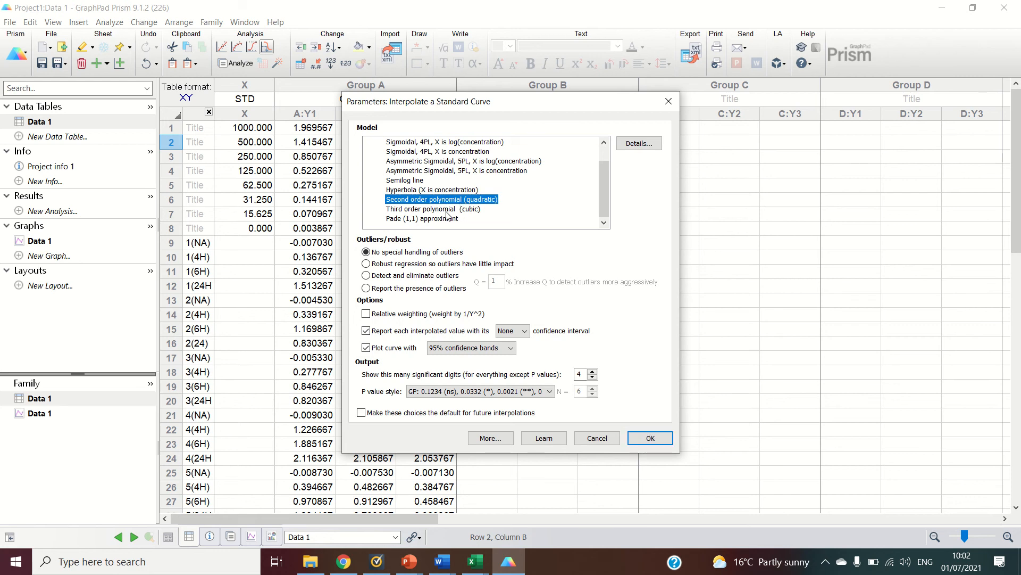
pyautogui.click(435, 191)
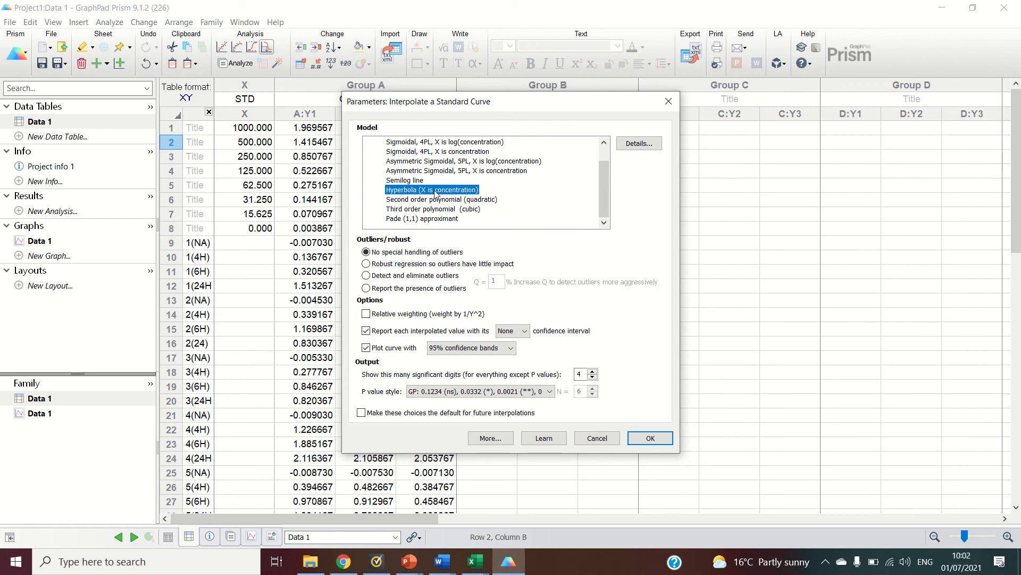
pyautogui.click(405, 201)
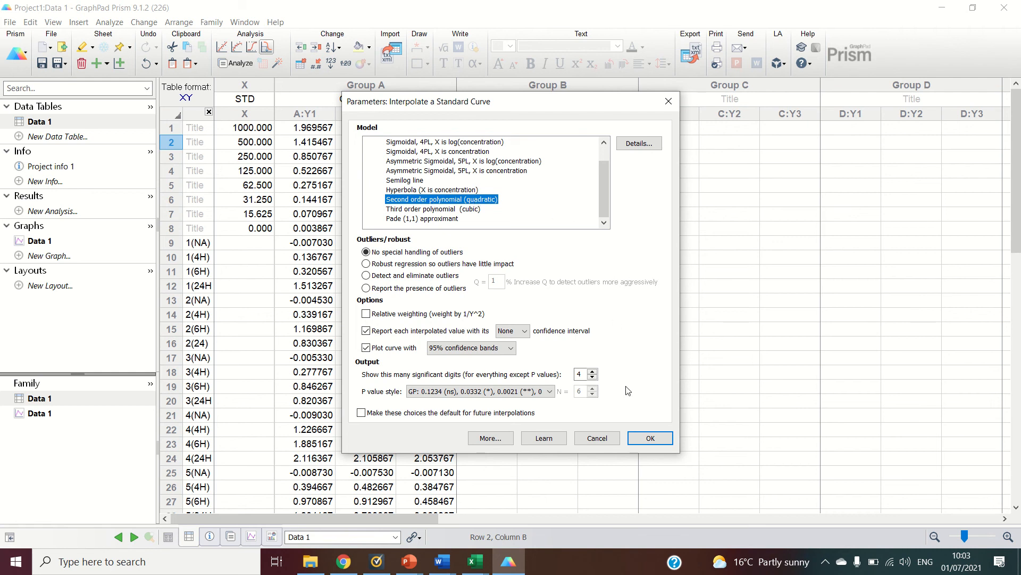
pyautogui.click(649, 437)
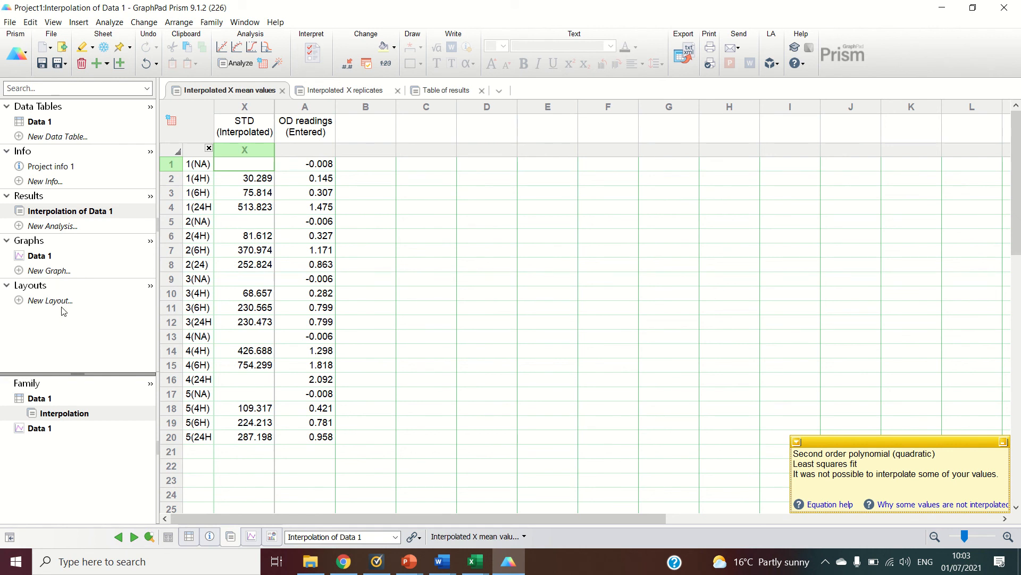
# Create the Data 1 XY graph with the preselected graph type and review it alongside the interpolated X mean values
pyautogui.click(37, 430)
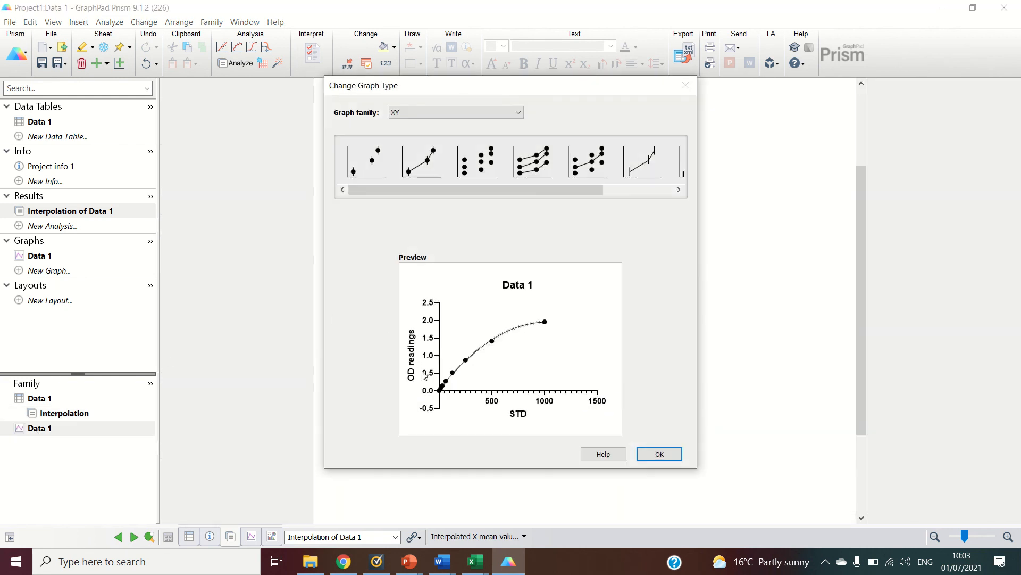
pyautogui.click(663, 454)
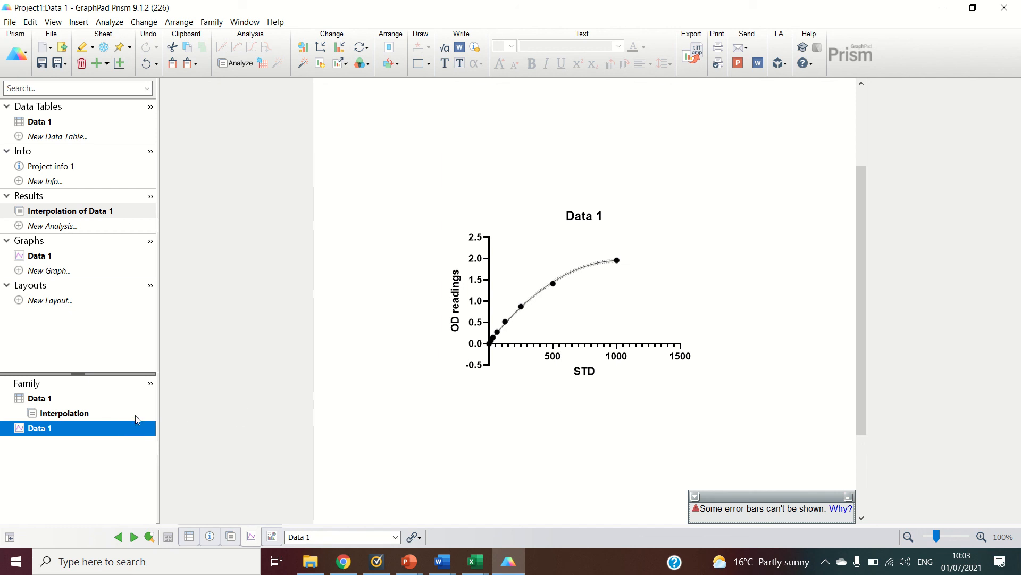
pyautogui.moveTo(81, 417)
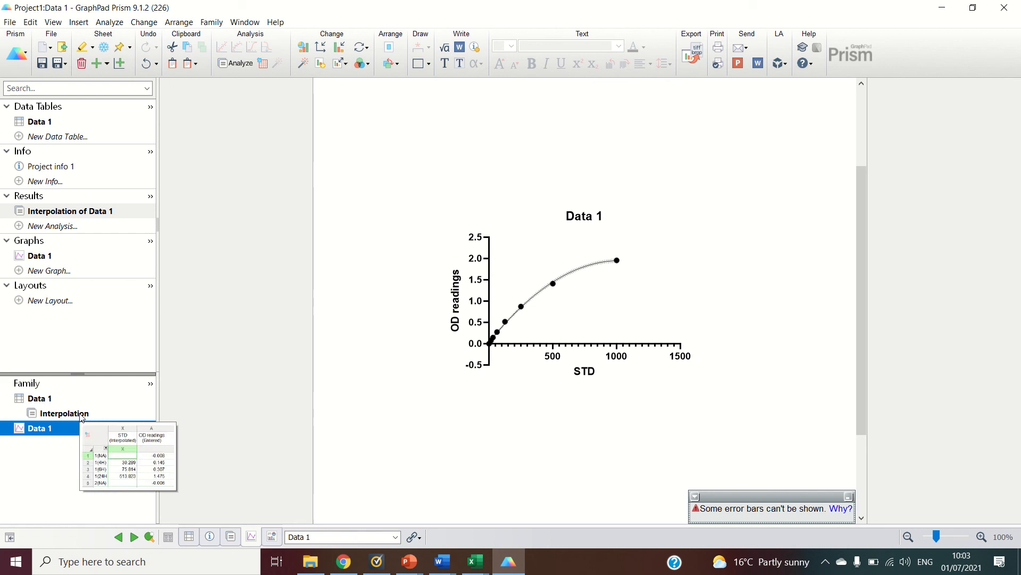
pyautogui.click(82, 416)
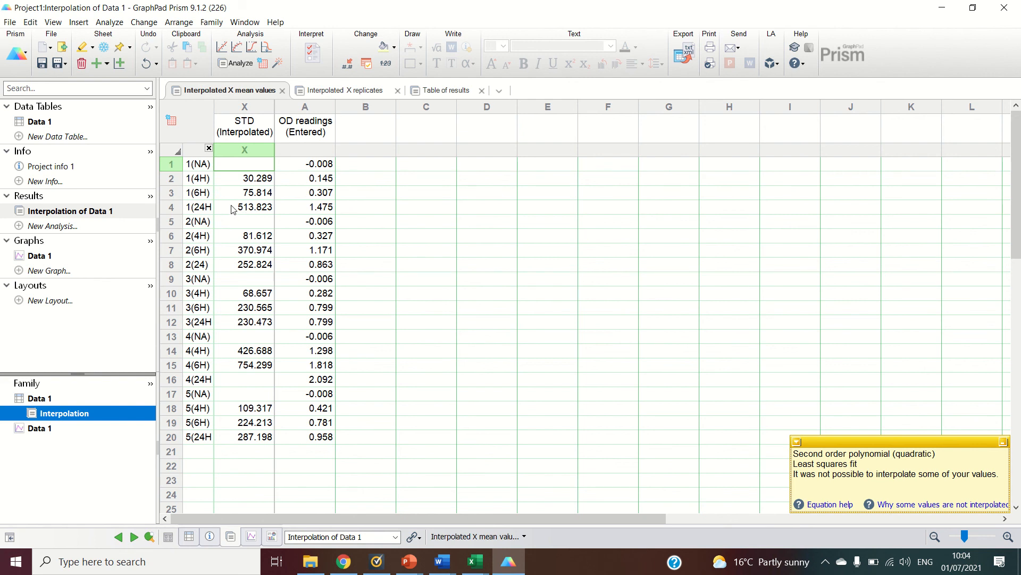
pyautogui.click(65, 428)
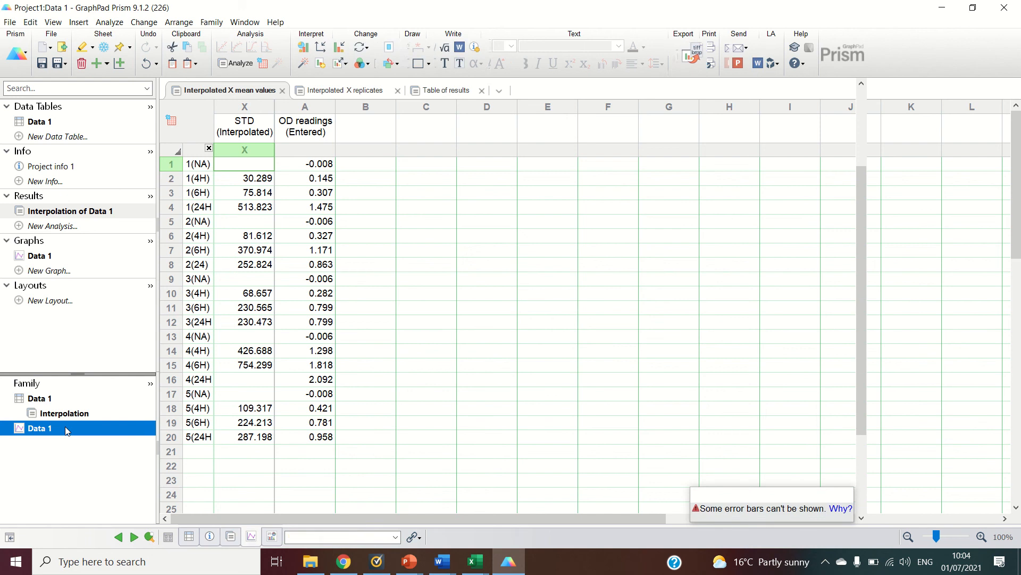
pyautogui.click(65, 414)
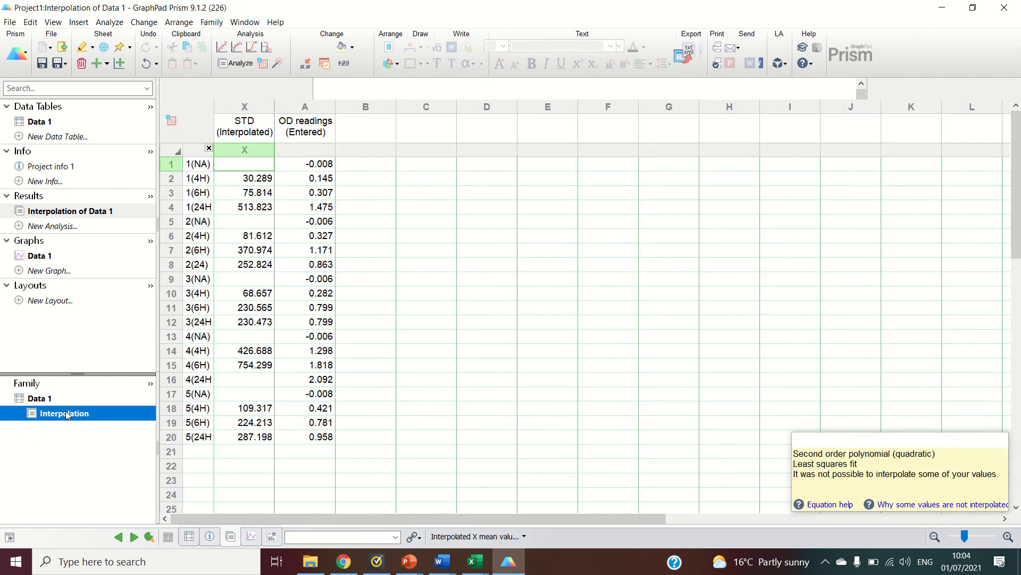
pyautogui.moveTo(66, 415)
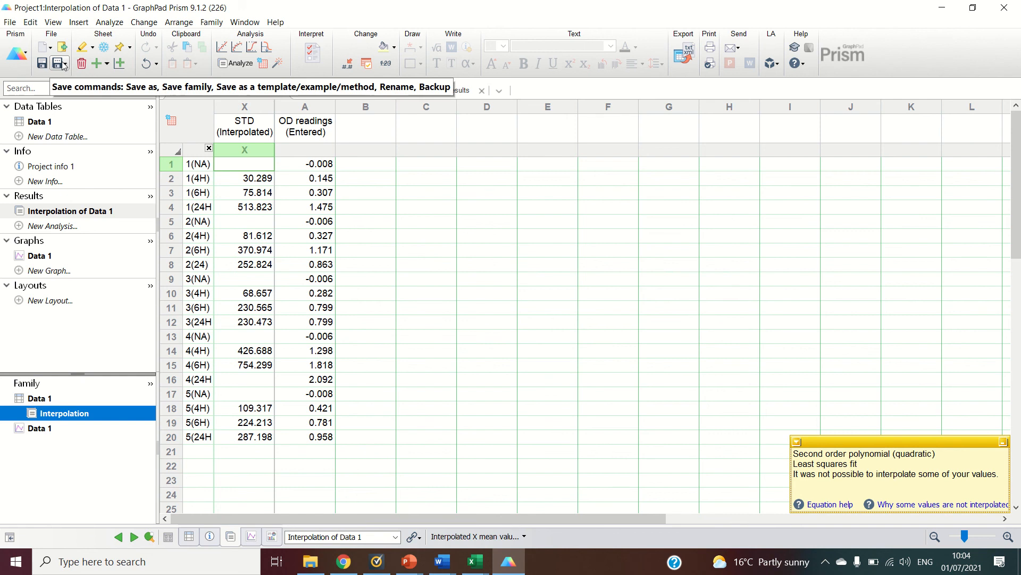
# Create a new Column data table and graph for entering replicate values stacked into columns
pyautogui.click(10, 22)
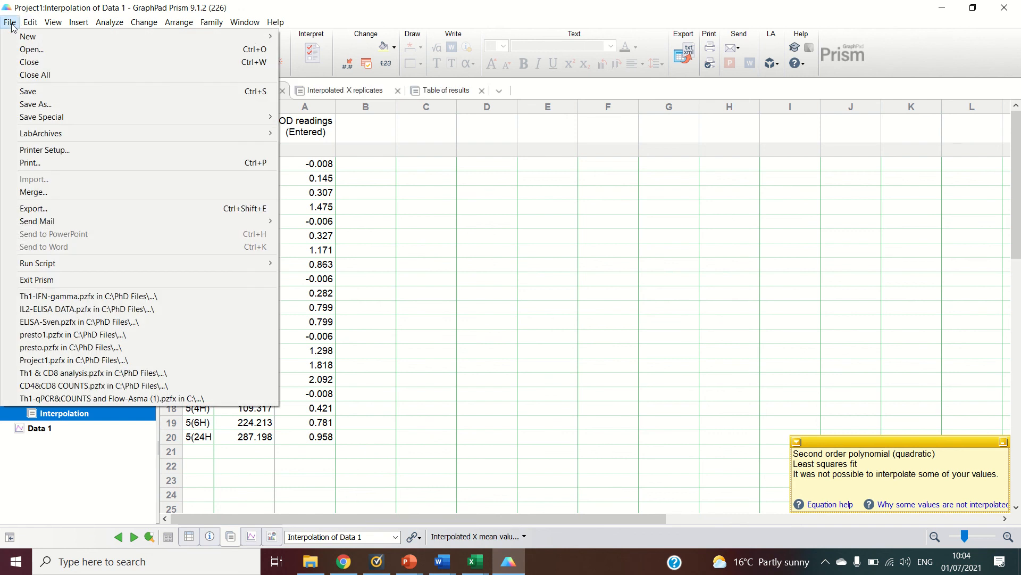
pyautogui.moveTo(268, 36)
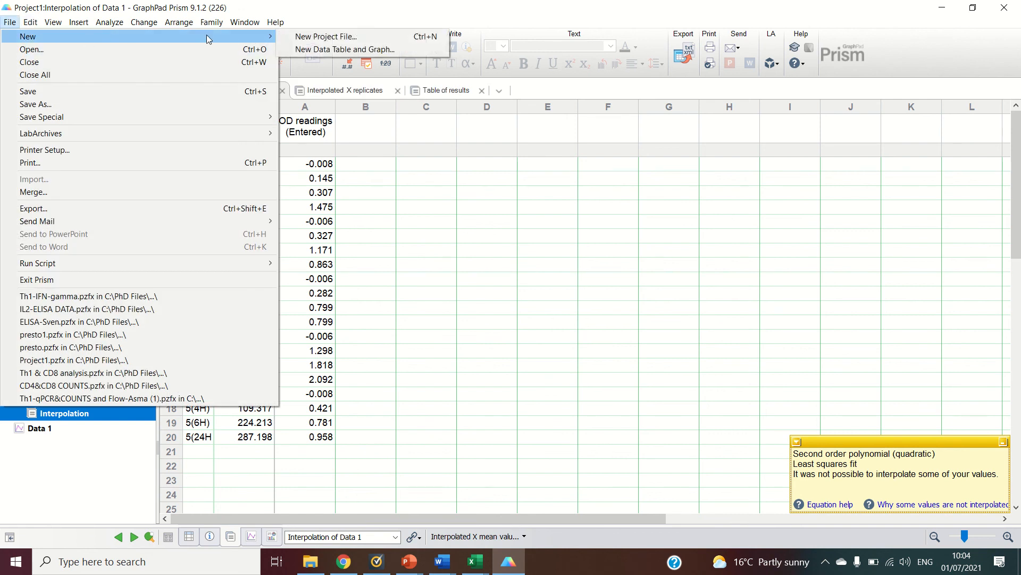
pyautogui.click(330, 49)
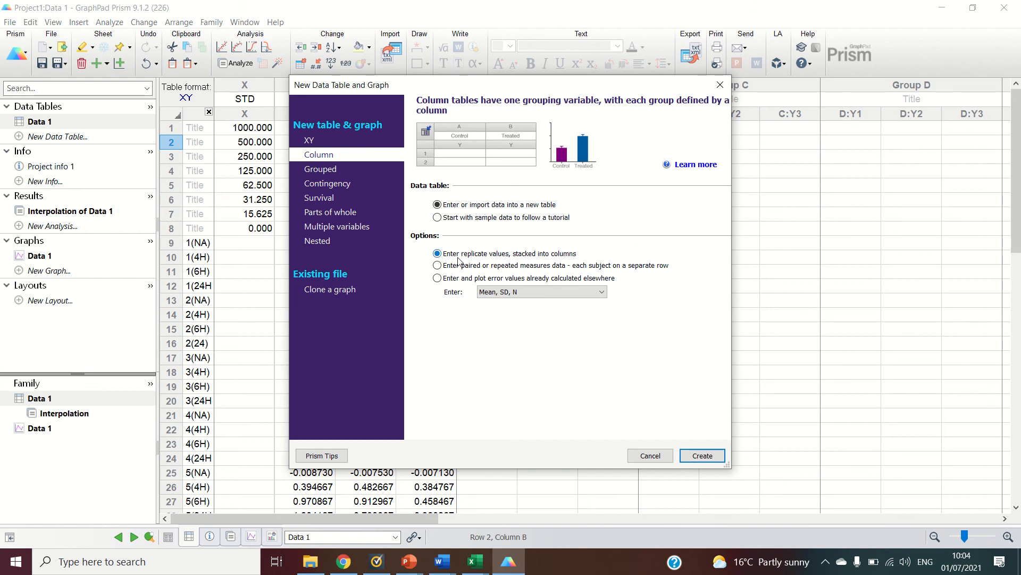
pyautogui.click(722, 462)
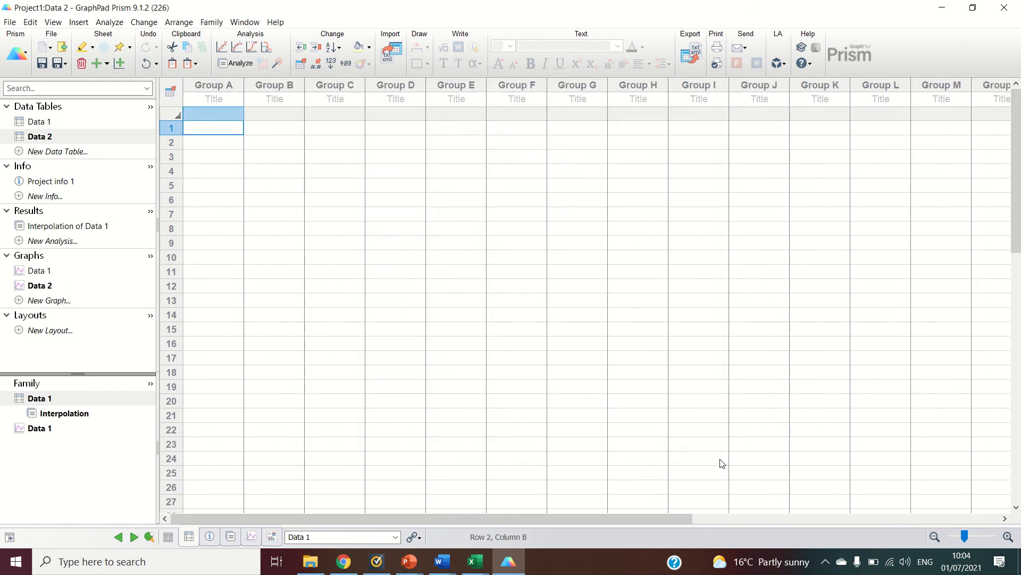
pyautogui.click(336, 245)
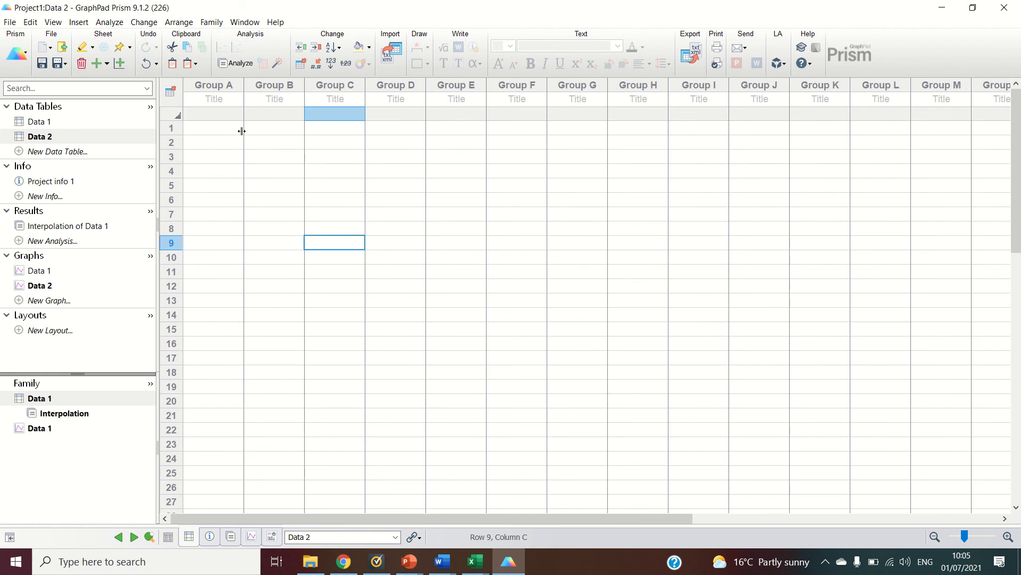
# Title the Group A column Control and the Group B column 4 hours in the Data 2 table
pyautogui.click(225, 99)
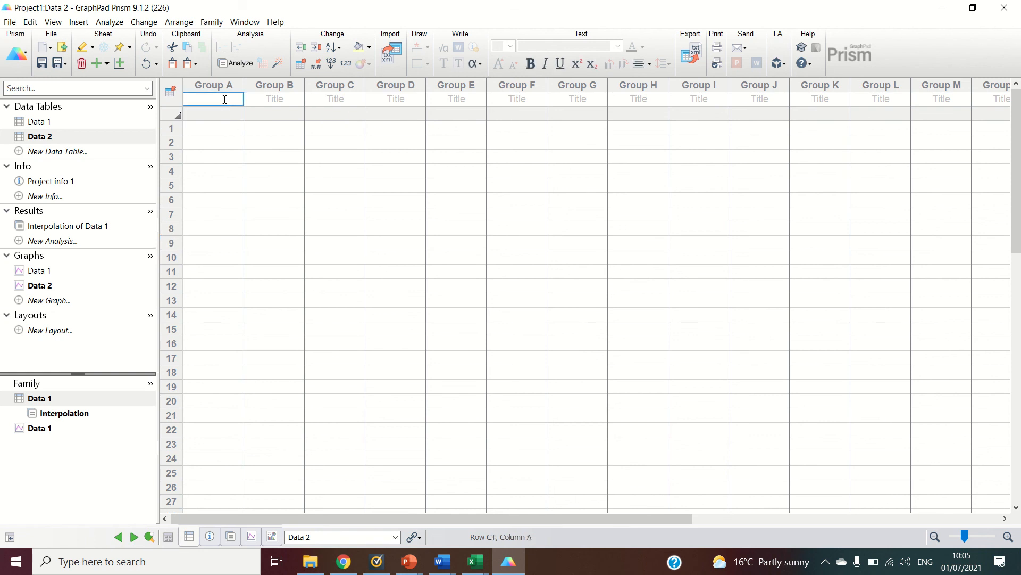
pyautogui.write('Control')
pyautogui.press('Return')
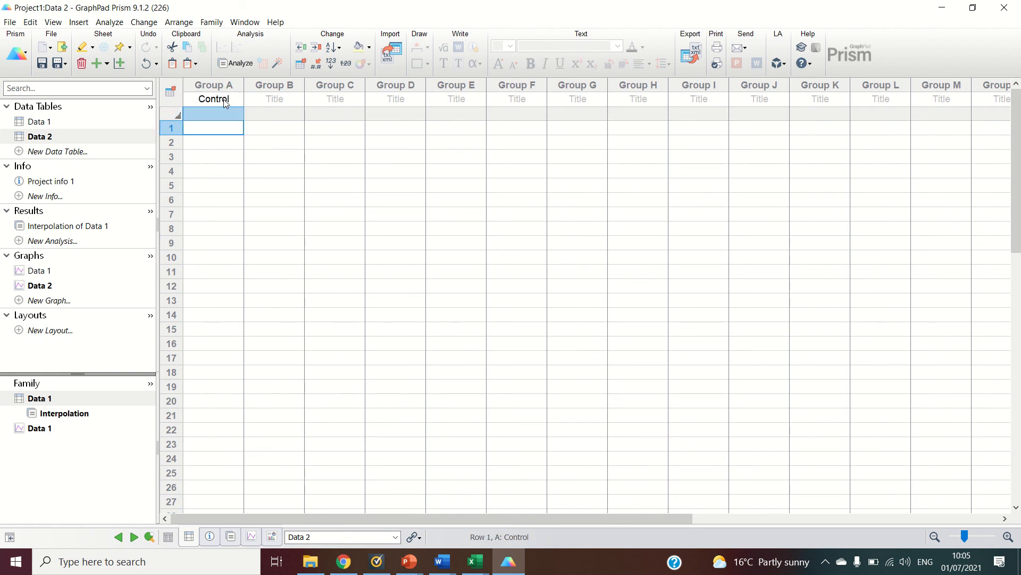
pyautogui.click(274, 97)
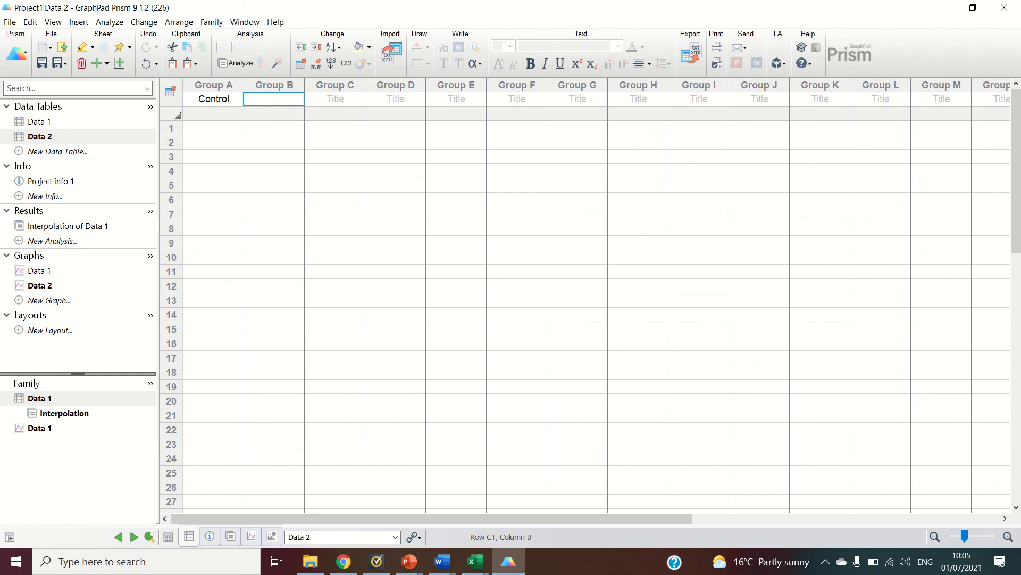
pyautogui.write('4 hours')
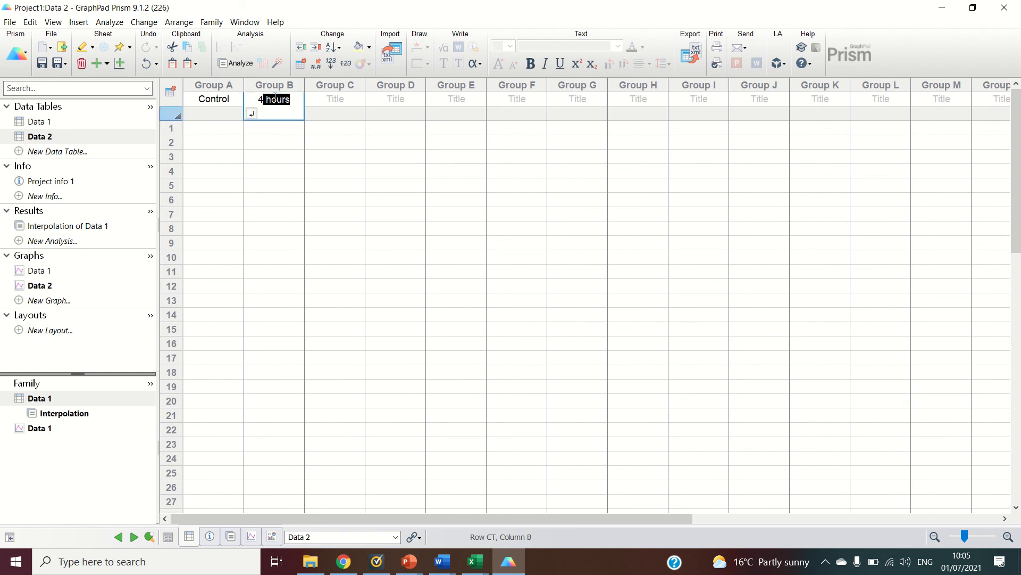
pyautogui.press('Return')
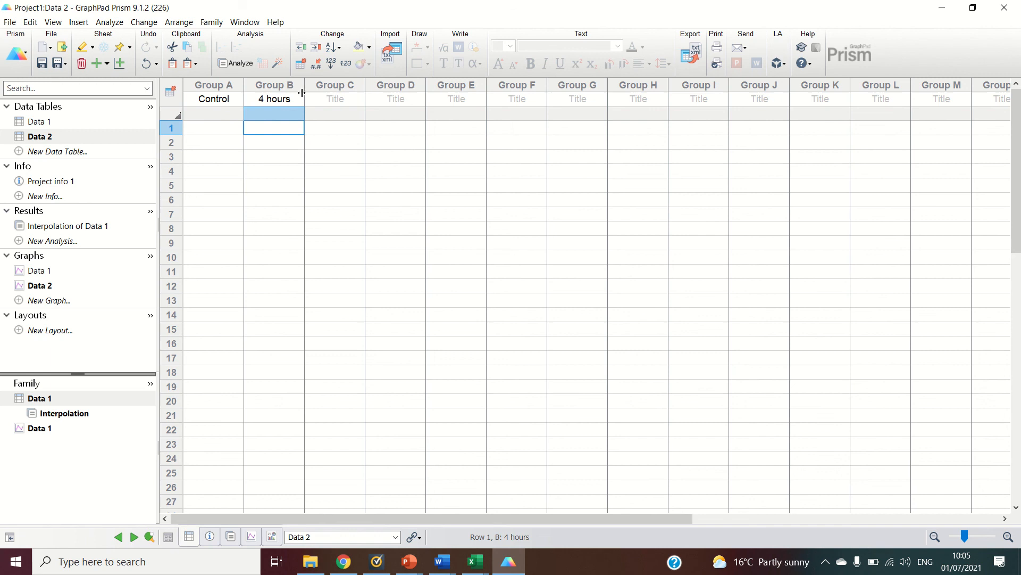
# Title the Group C column 6 hours and the Group D column 24 hours
pyautogui.click(331, 99)
pyautogui.write('6 hours')
pyautogui.doubleClick(330, 98)
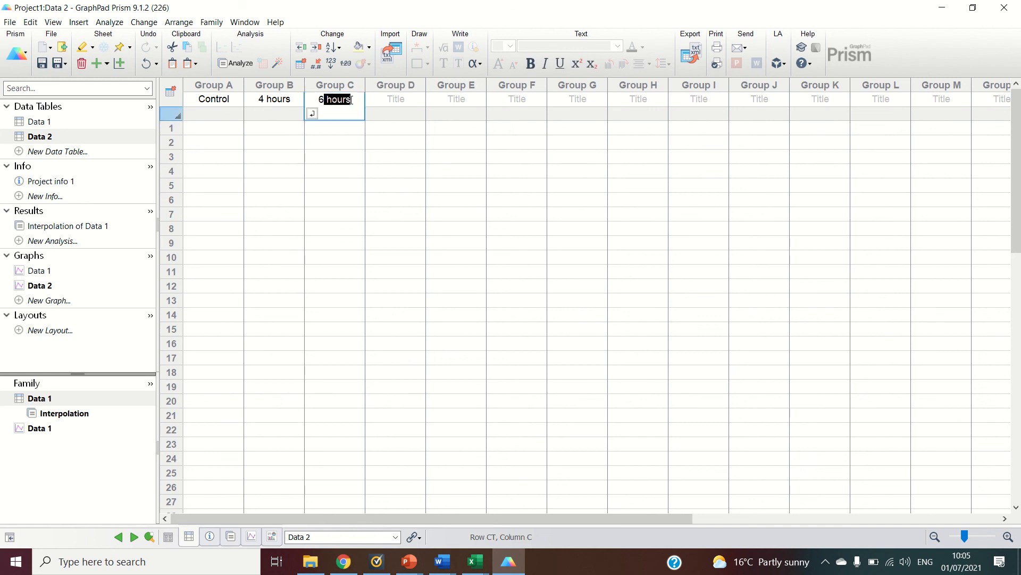
pyautogui.click(405, 98)
pyautogui.write('24')
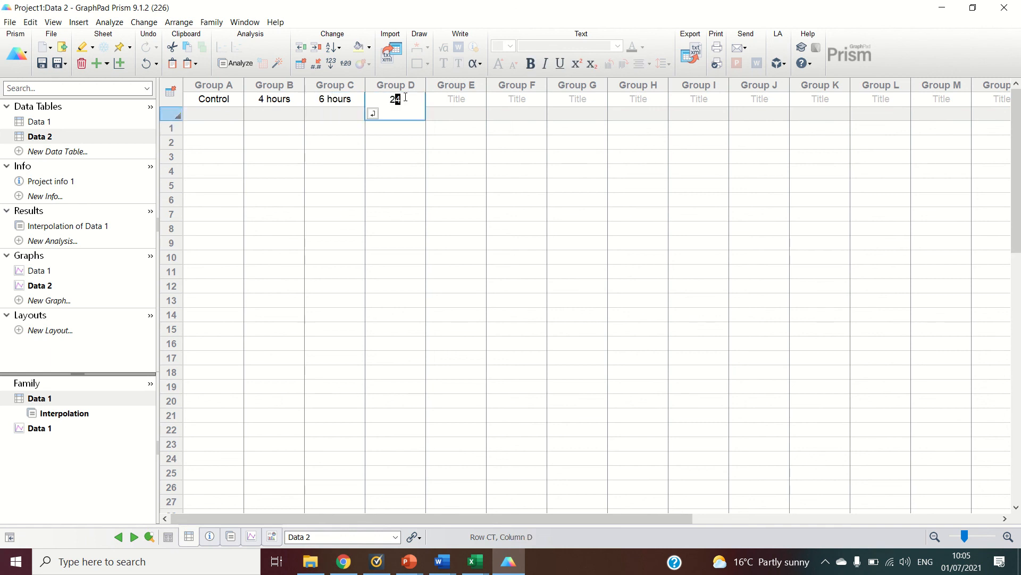
pyautogui.write(' hours')
pyautogui.press('Return')
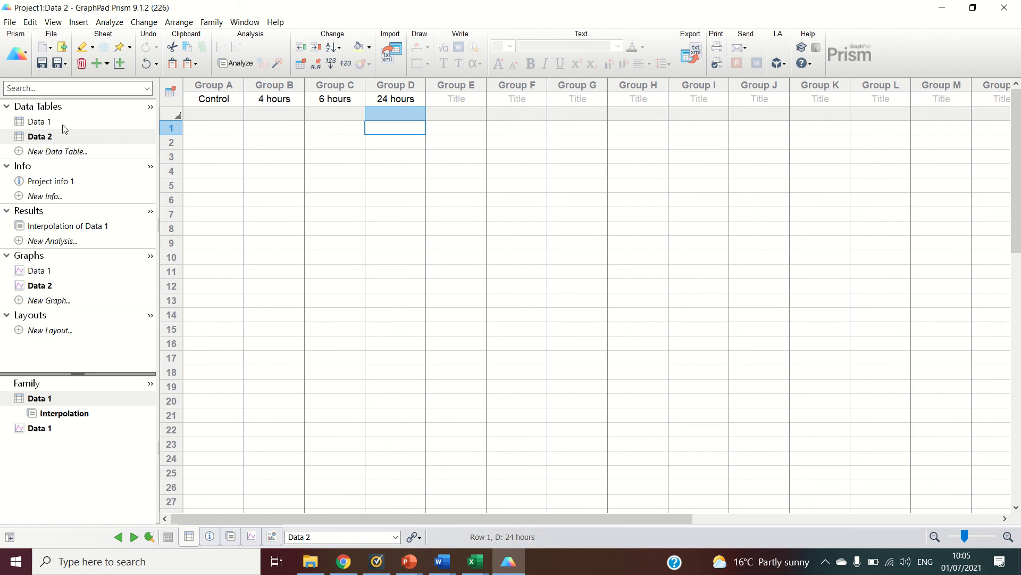
# Copy sample 1's four interpolated X mean values and paste them transposed into row 1 of Data 2, starting in the Control column
pyautogui.click(56, 420)
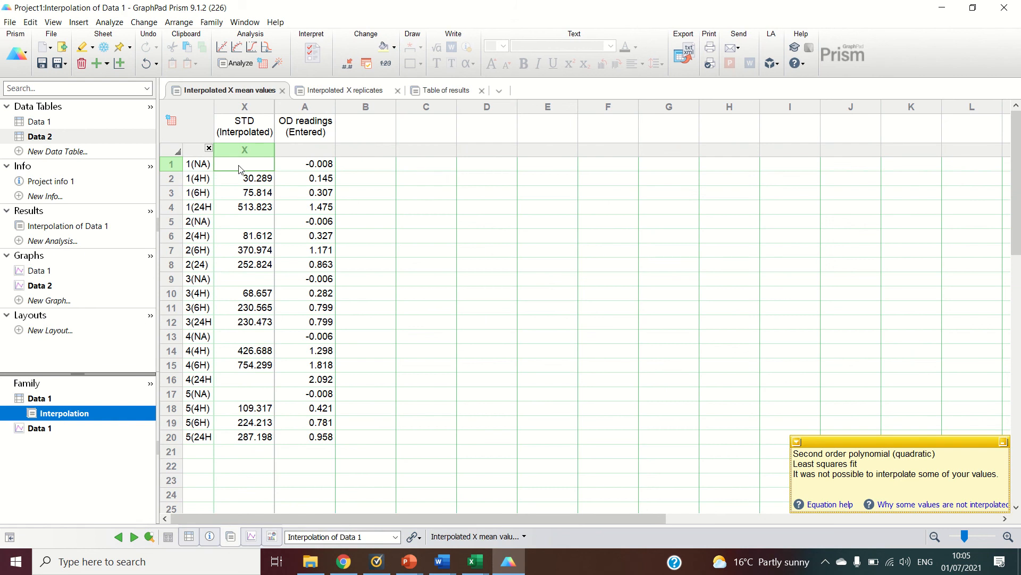
pyautogui.moveTo(239, 169); pyautogui.dragTo(241, 209)
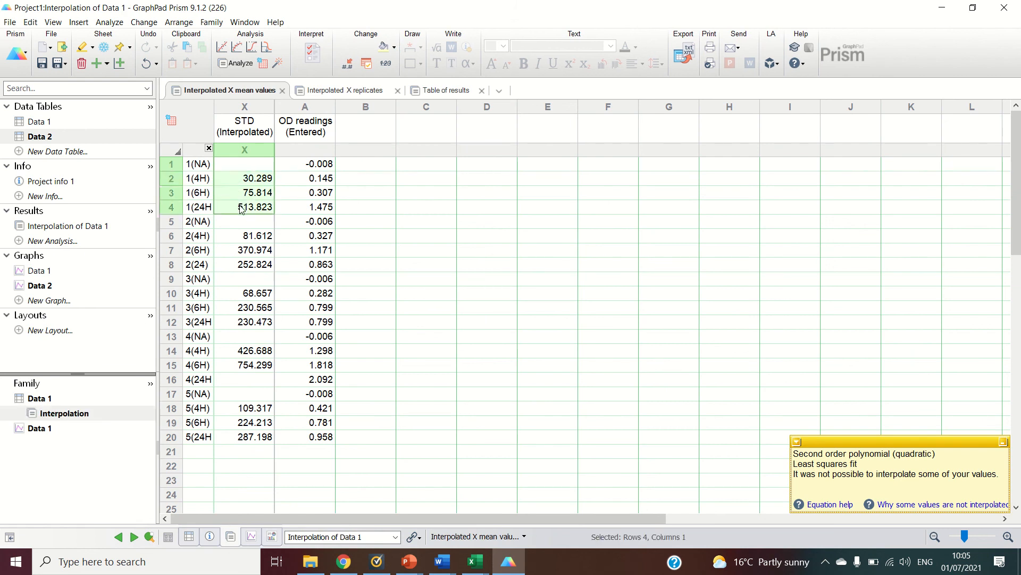
pyautogui.rightClick(241, 208)
pyautogui.click(258, 212)
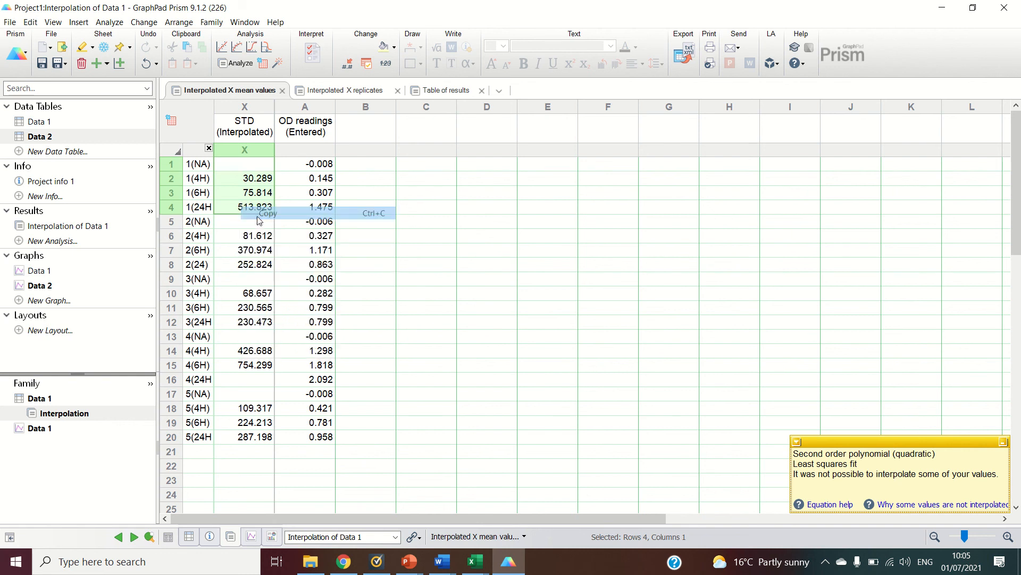
pyautogui.click(45, 141)
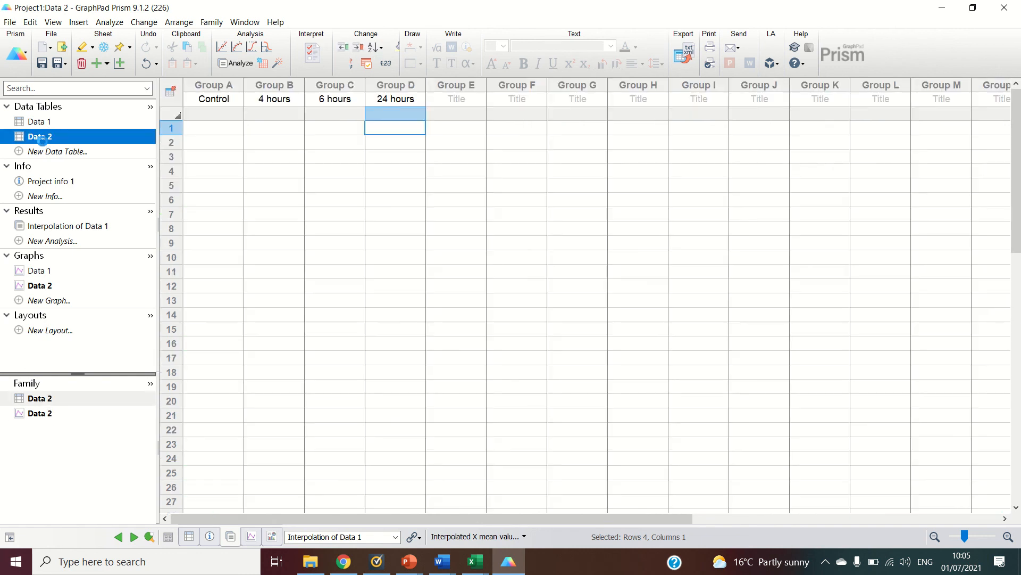
pyautogui.rightClick(206, 128)
pyautogui.moveTo(288, 173)
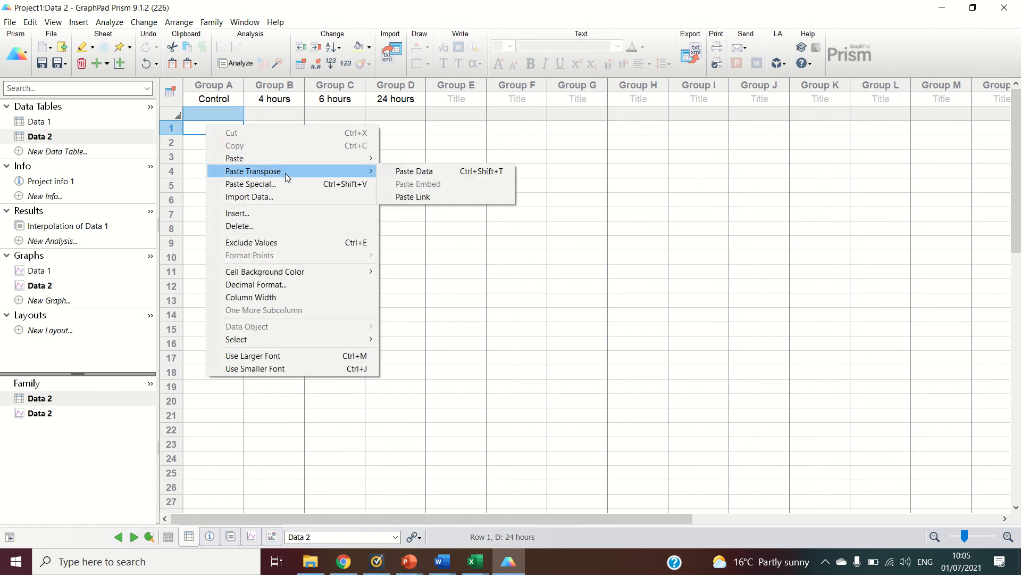
pyautogui.click(416, 171)
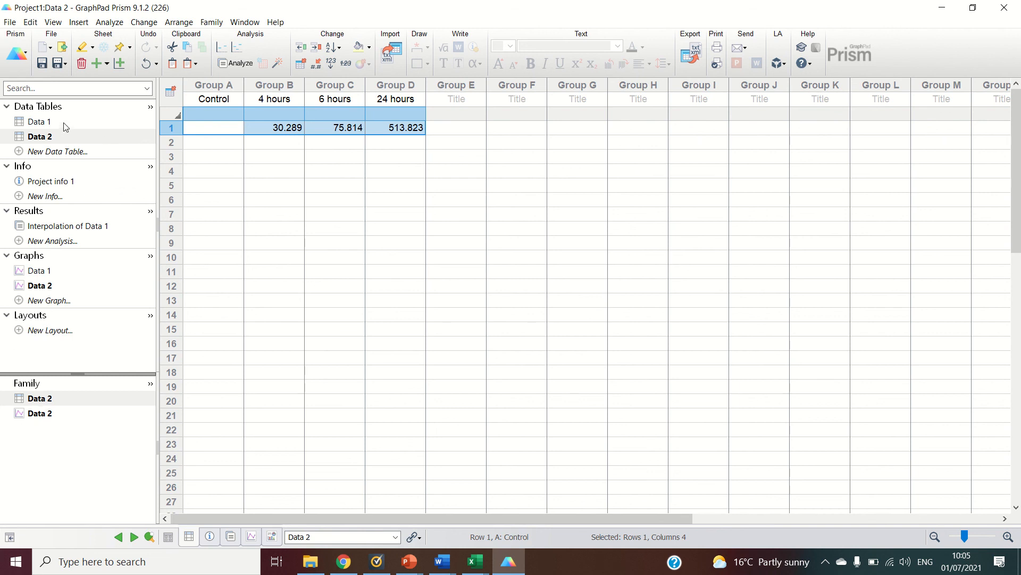
# Copy sample 2's four interpolated X mean values and paste them transposed into row 2 of Data 2
pyautogui.click(62, 226)
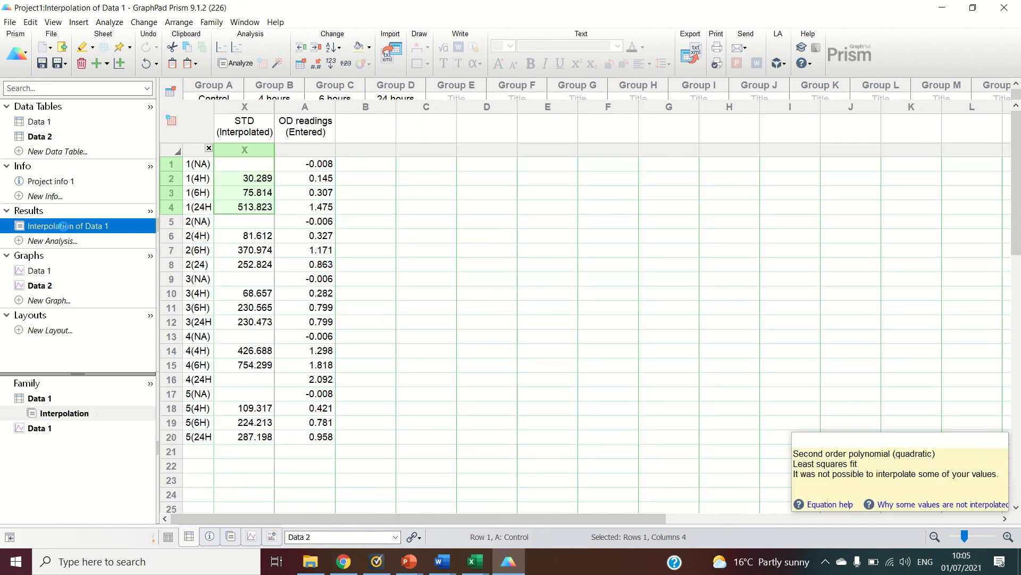
pyautogui.moveTo(256, 225); pyautogui.dragTo(256, 266)
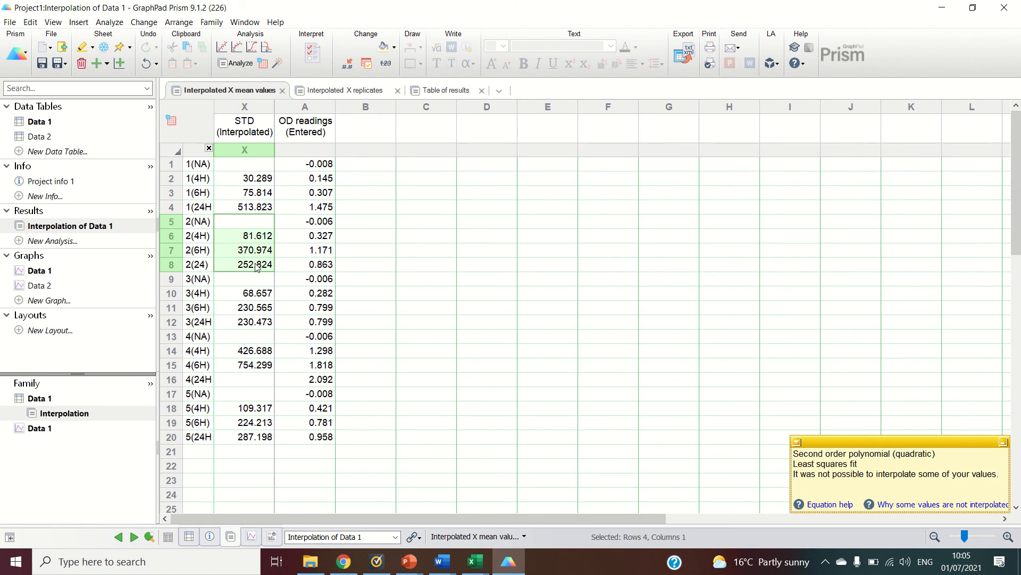
pyautogui.click(61, 137)
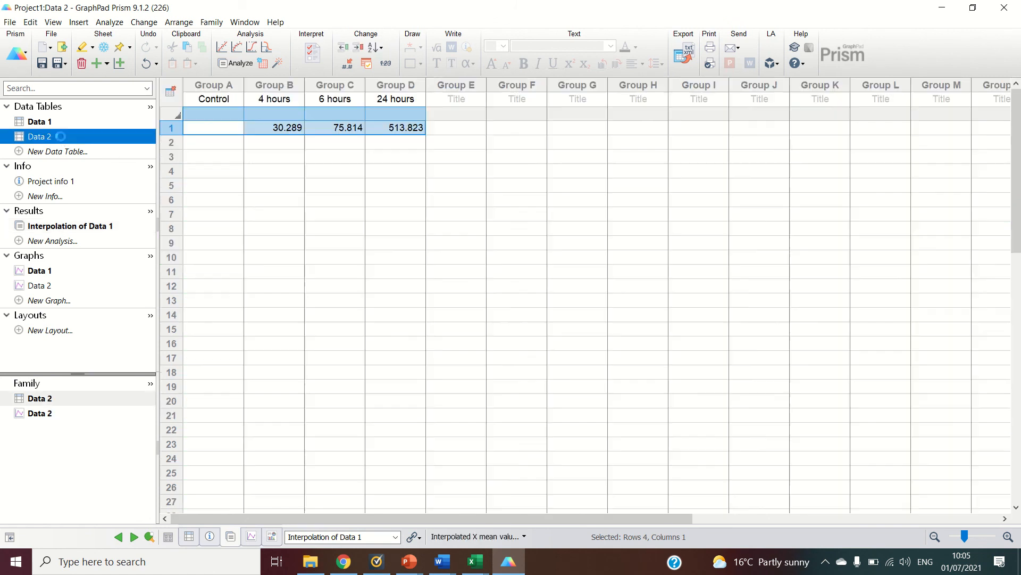
pyautogui.rightClick(234, 146)
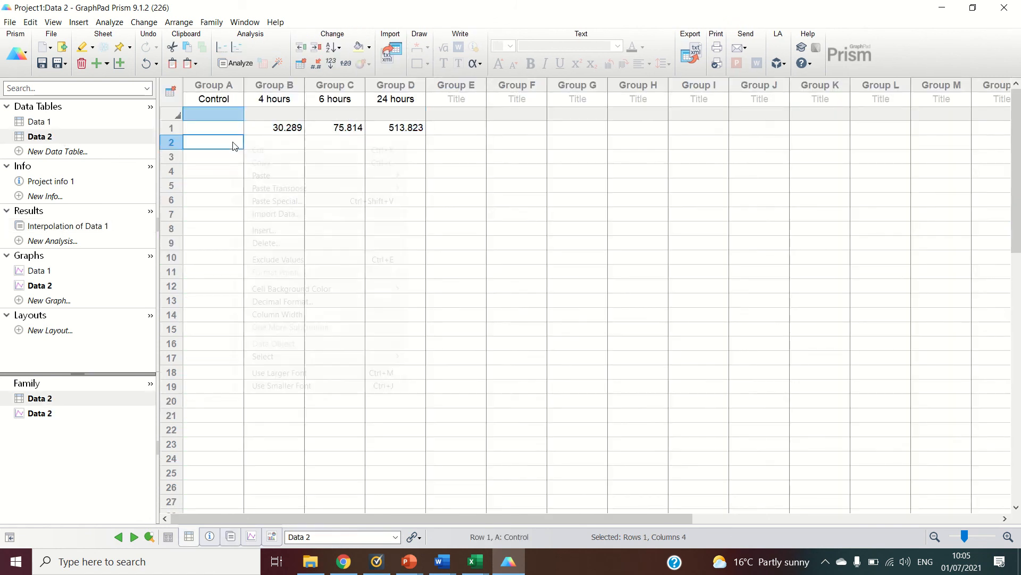
pyautogui.moveTo(275, 190)
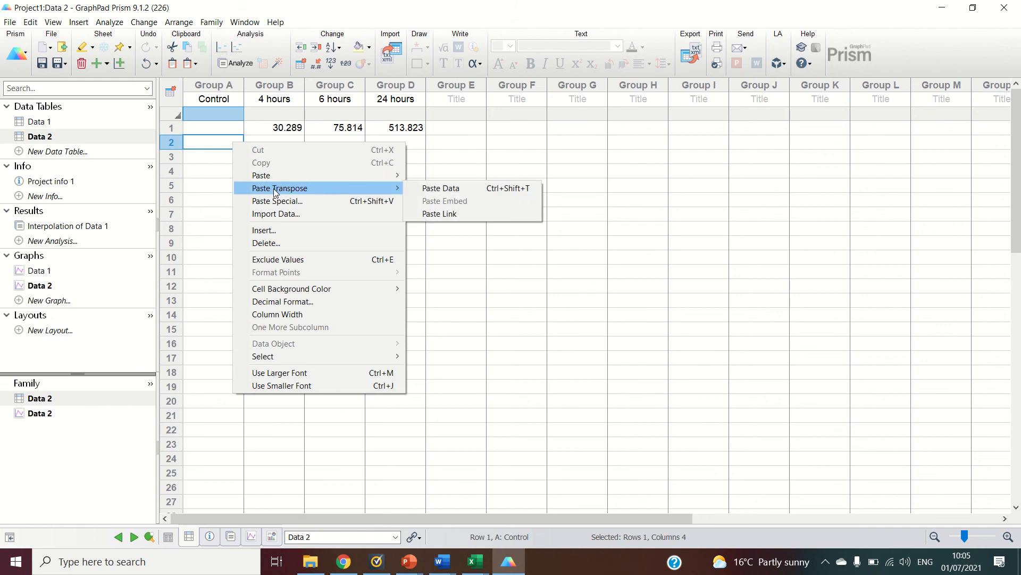
pyautogui.click(449, 189)
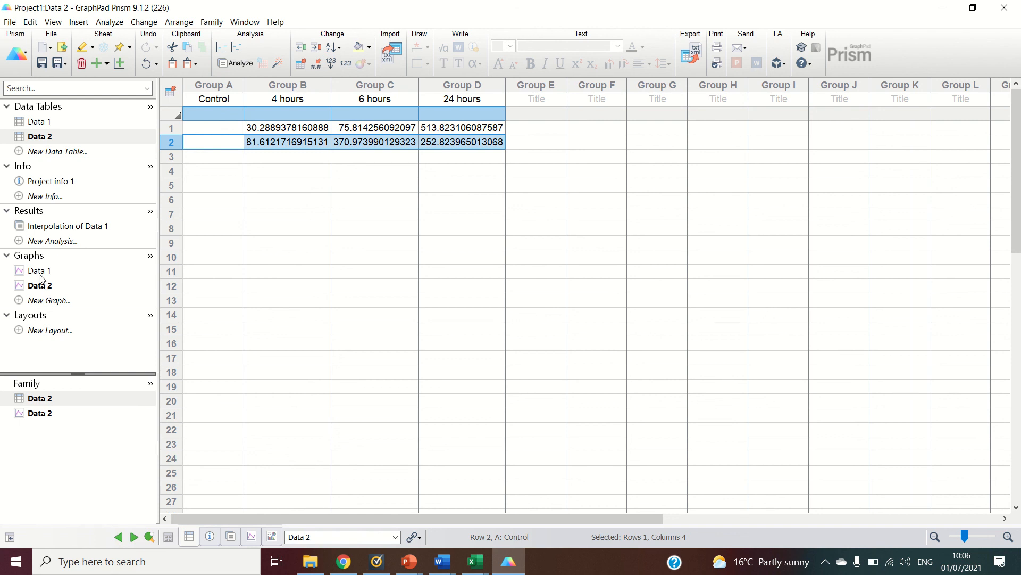
# Copy sample 3's four interpolated X mean values and paste them transposed into row 3 of Data 2
pyautogui.click(44, 227)
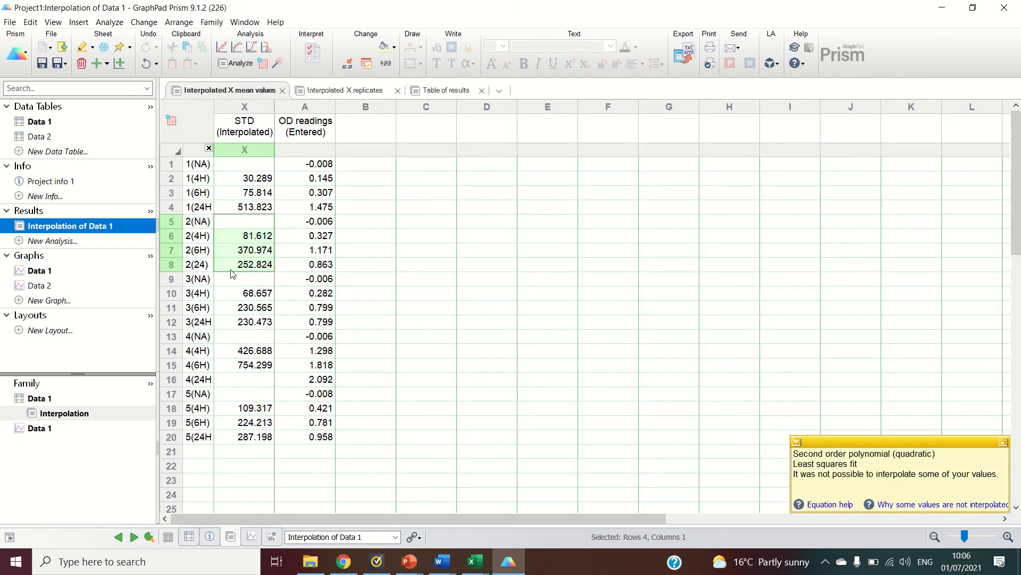
pyautogui.moveTo(239, 280); pyautogui.dragTo(240, 326)
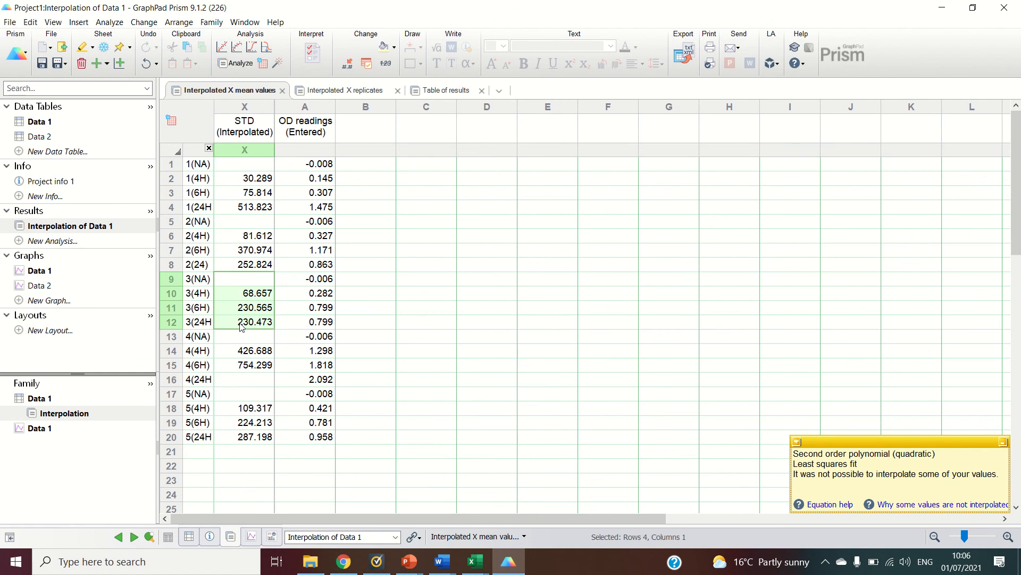
pyautogui.click(53, 137)
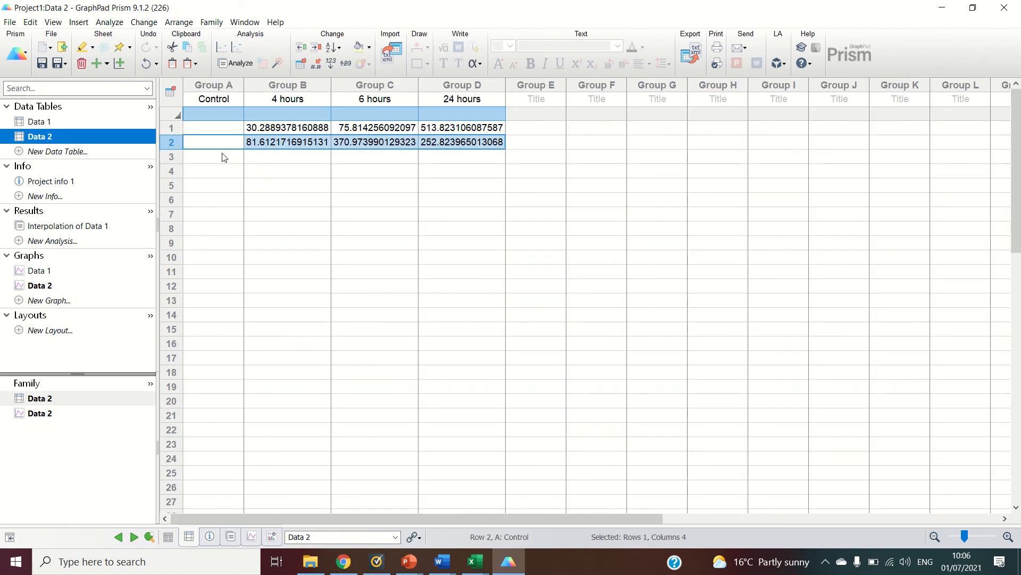
pyautogui.rightClick(221, 156)
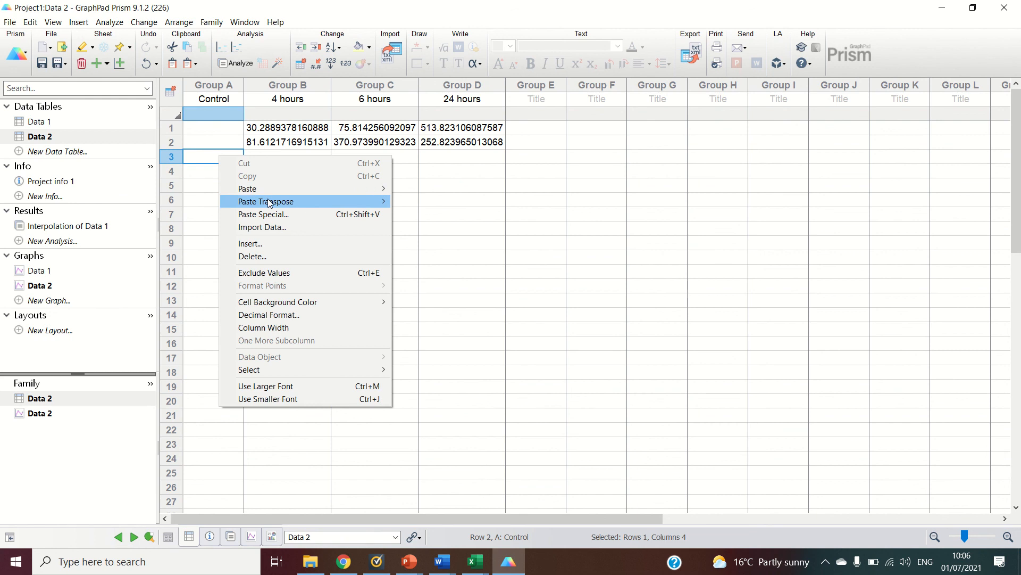
pyautogui.moveTo(269, 202)
pyautogui.click(418, 201)
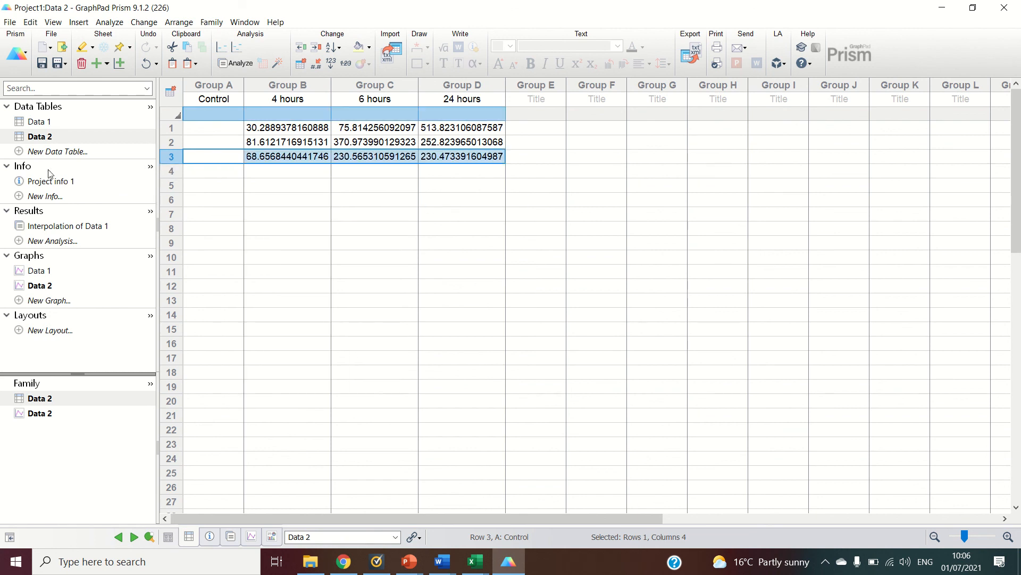
# Skip sample 4, copy sample 5's four interpolated X mean values and paste them transposed into row 4 of Data 2
pyautogui.click(58, 226)
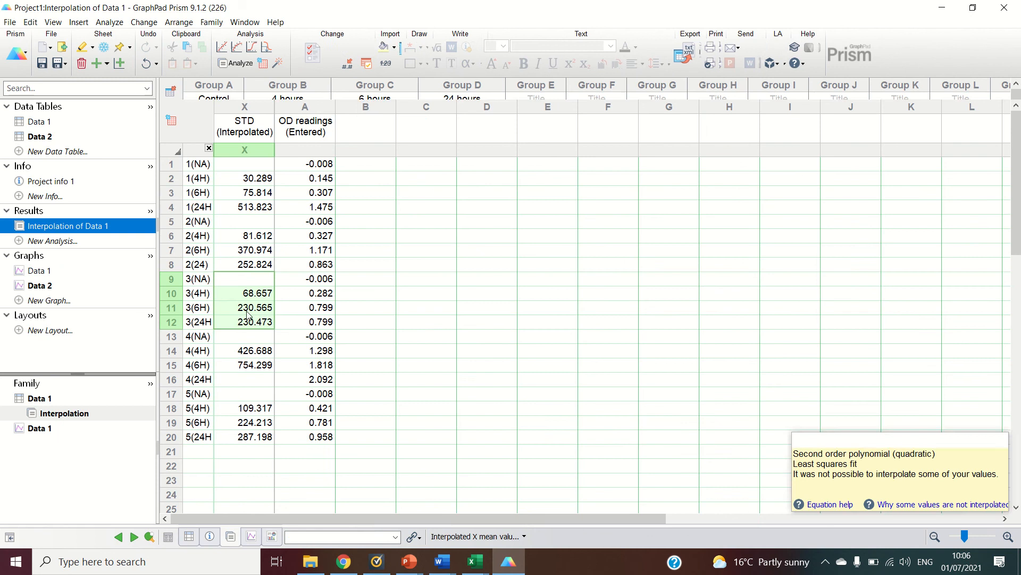
pyautogui.click(252, 358)
pyautogui.moveTo(252, 358); pyautogui.dragTo(247, 384)
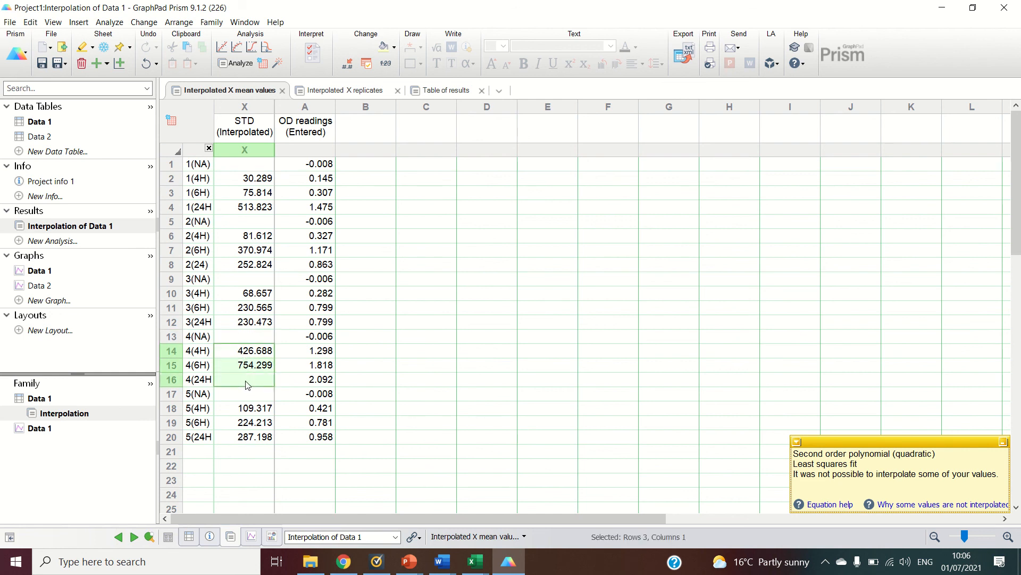
pyautogui.moveTo(241, 399); pyautogui.dragTo(245, 439)
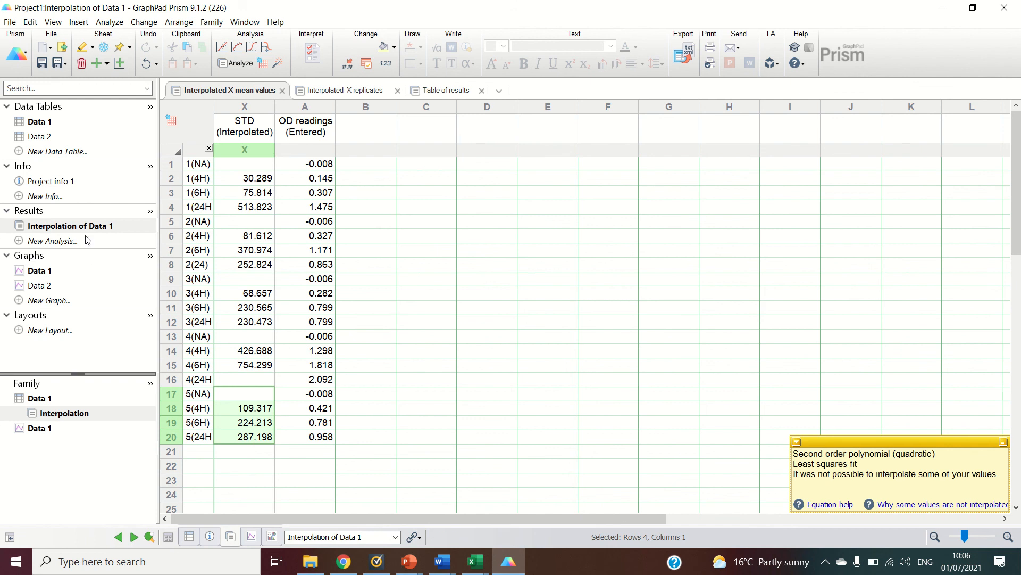
pyautogui.click(55, 136)
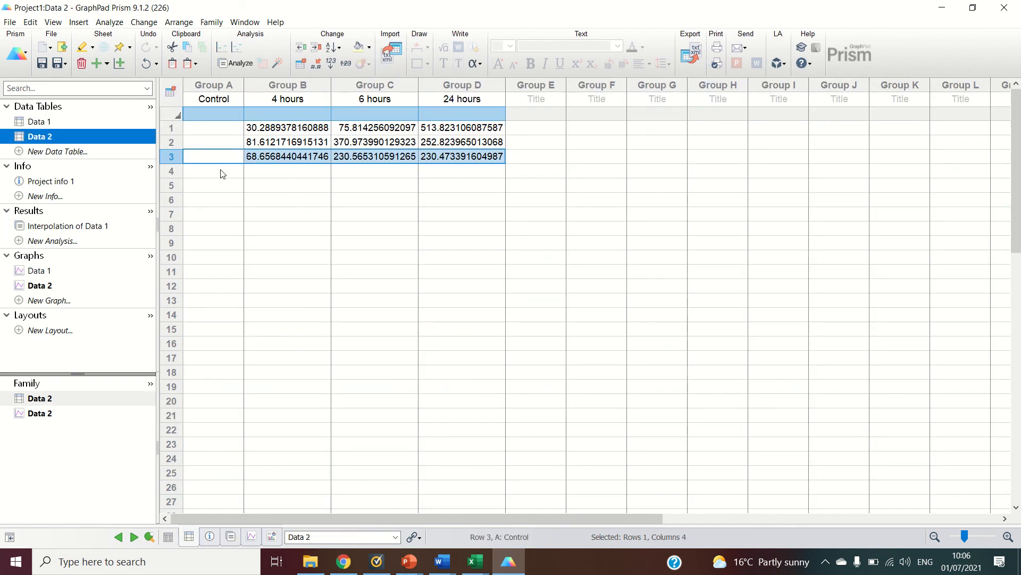
pyautogui.rightClick(223, 174)
pyautogui.moveTo(259, 216)
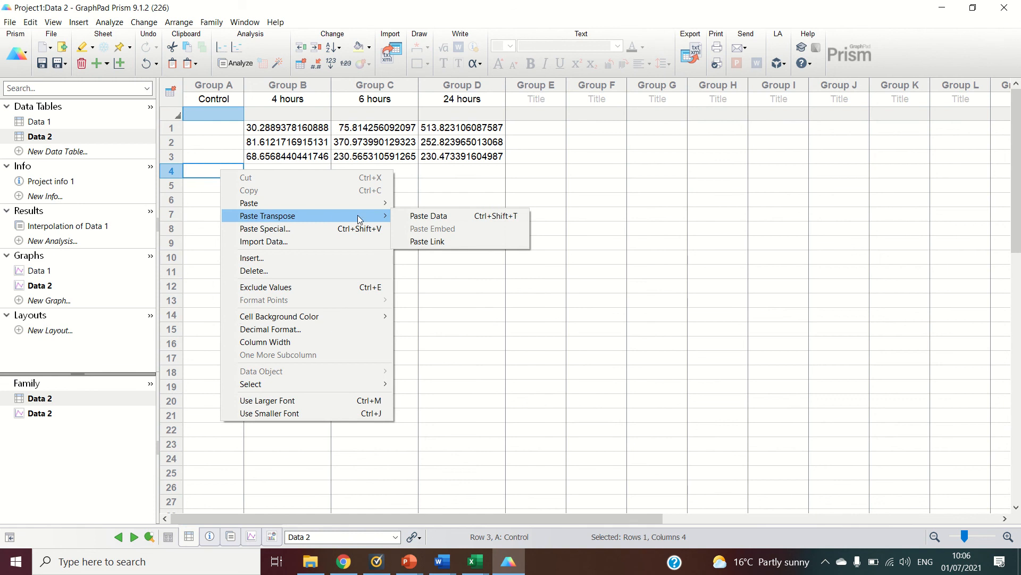
pyautogui.click(430, 216)
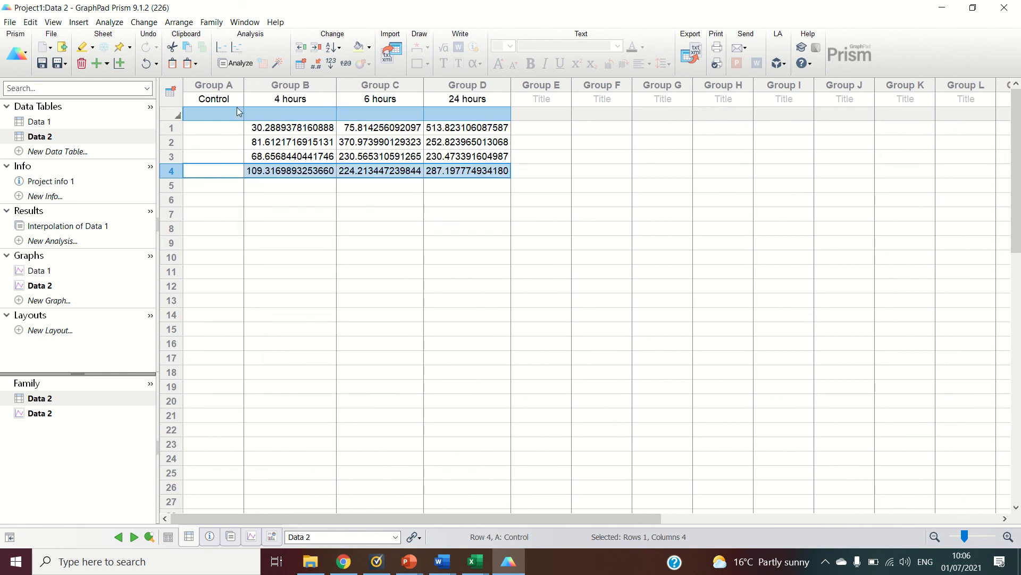
# Enter 0 in rows 1 to 4 of the Control column
pyautogui.click(215, 129)
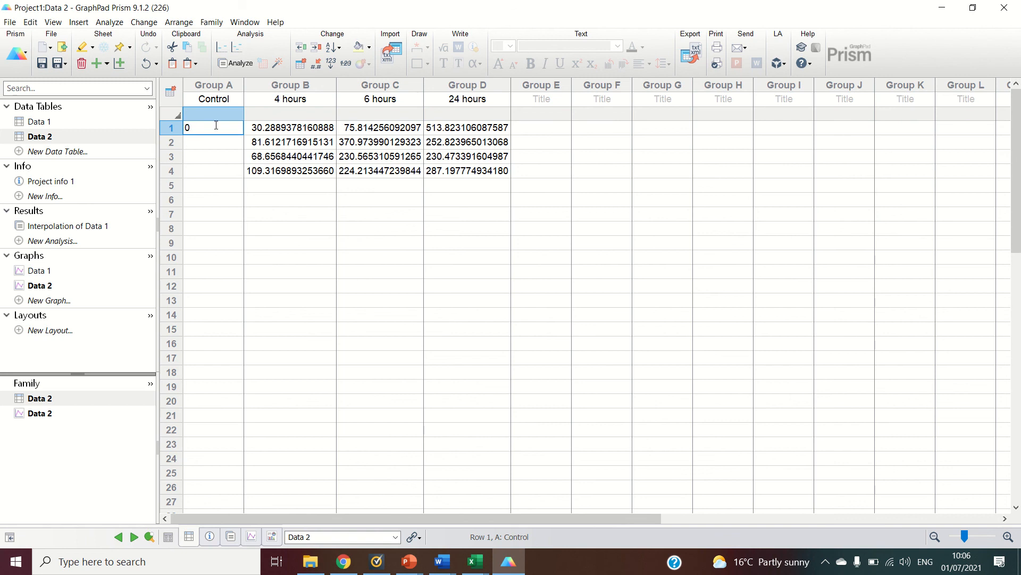
pyautogui.write('0')
pyautogui.press('Return')
pyautogui.write('0')
pyautogui.press('Return')
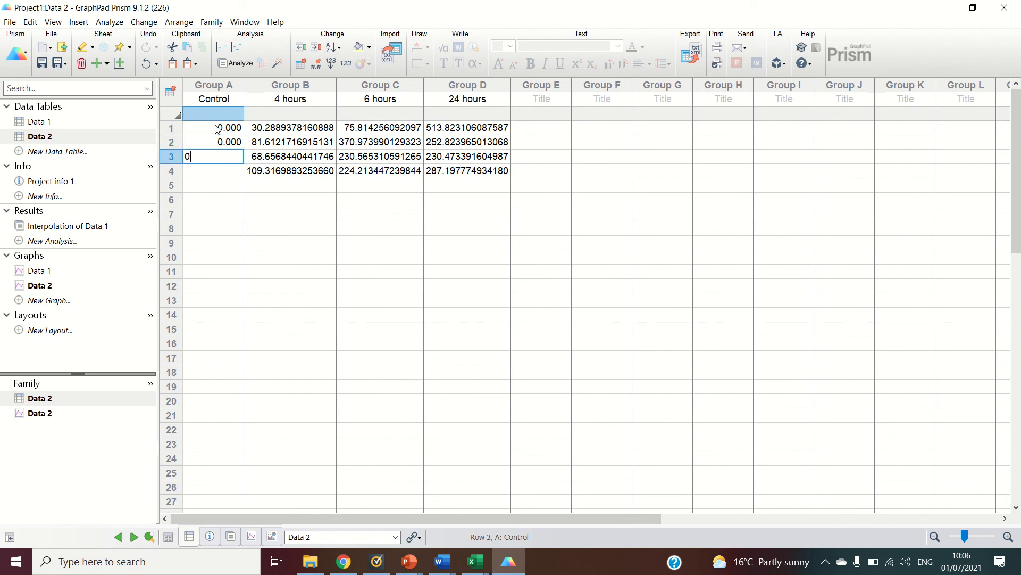
pyautogui.press('Return')
pyautogui.press('Return')
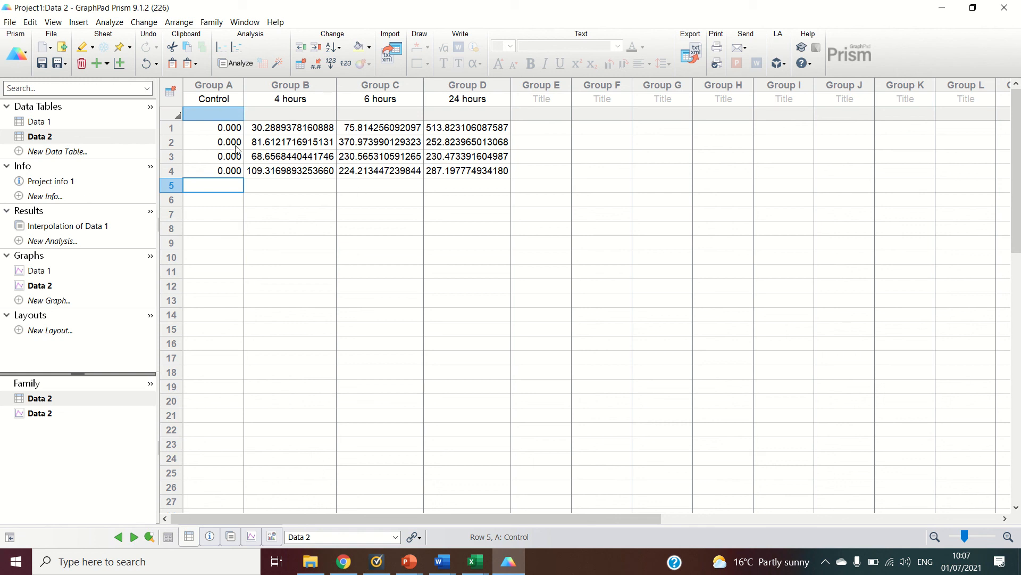
# Run an ordinary, unmatched one-way ANOVA on all four Data 2 groups, comparing every column mean with every other, and show the multiple comparisons results
pyautogui.click(234, 63)
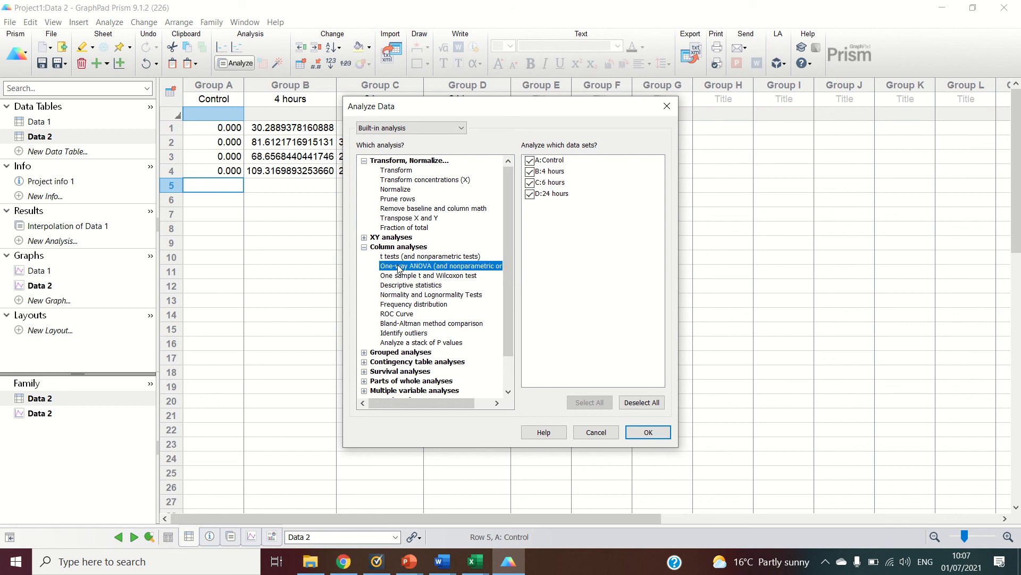
pyautogui.click(654, 433)
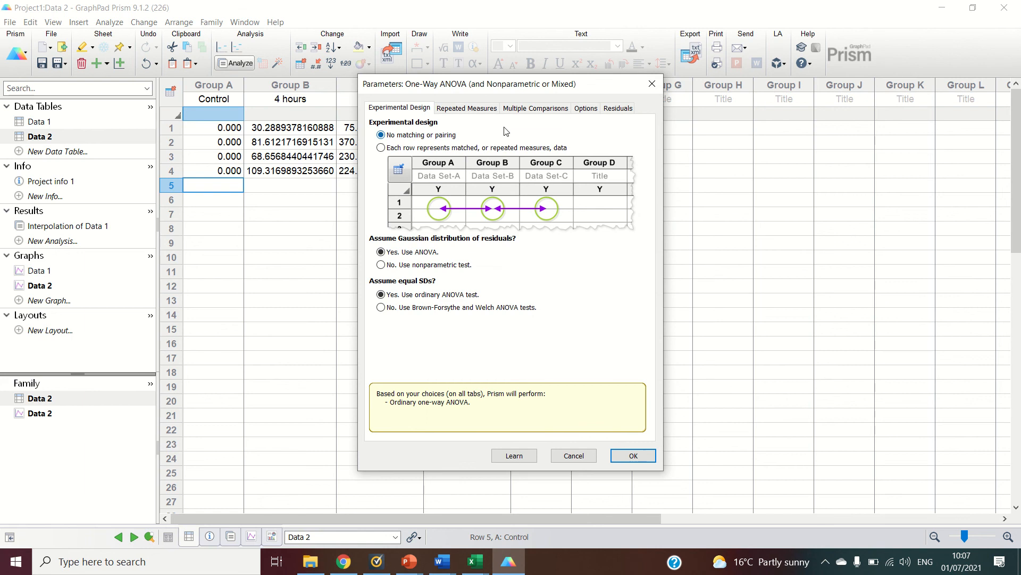
pyautogui.click(541, 109)
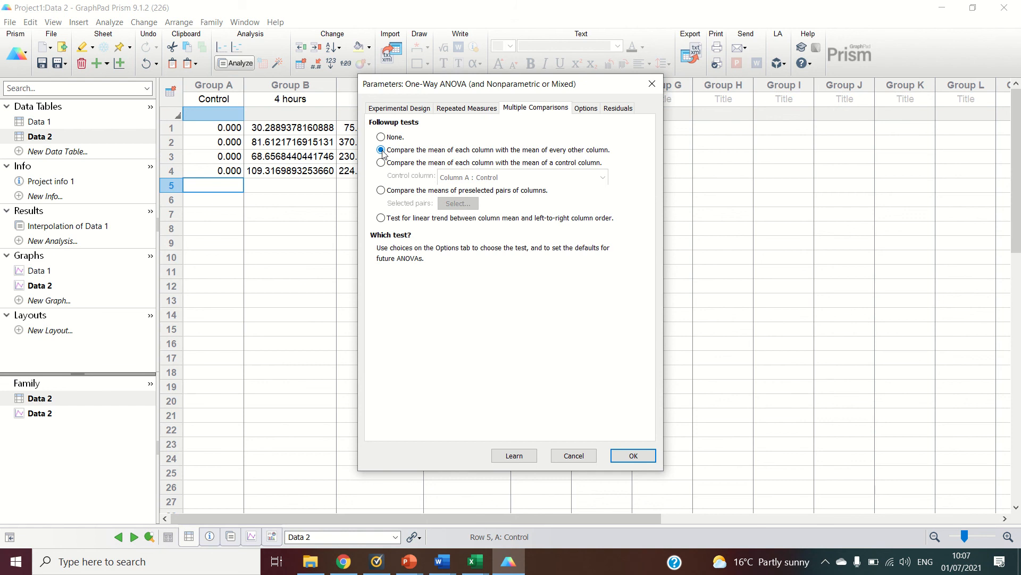
pyautogui.click(629, 456)
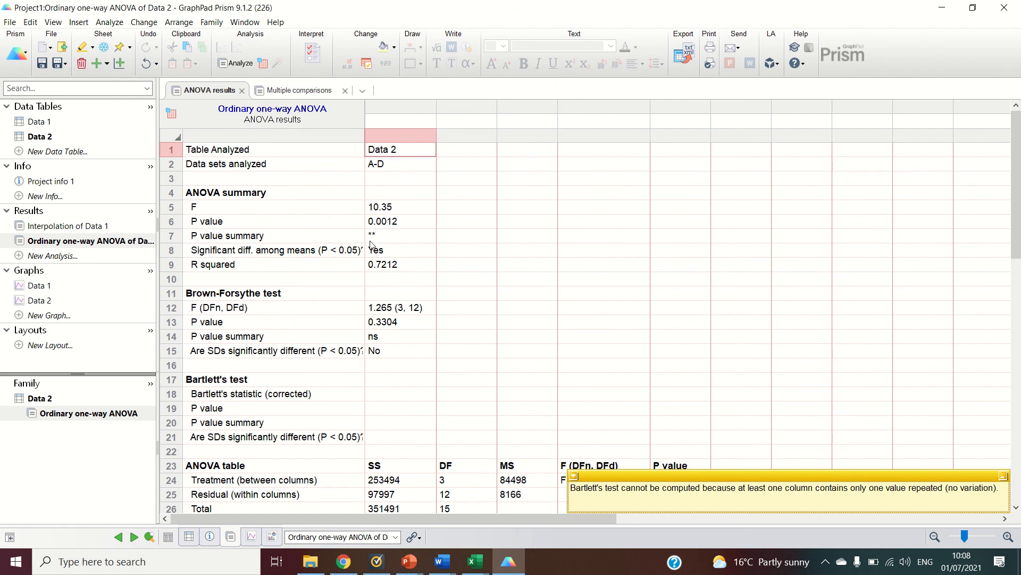
pyautogui.click(309, 94)
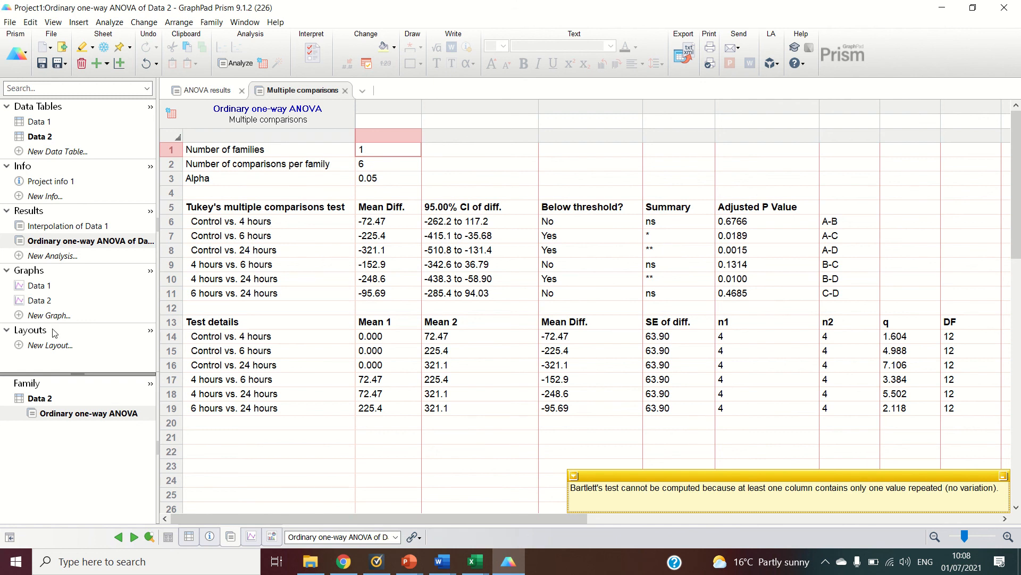
# Create the Data 2 column bar graph plotting mean with SD and automatically add the pairwise comparisons to it
pyautogui.click(41, 301)
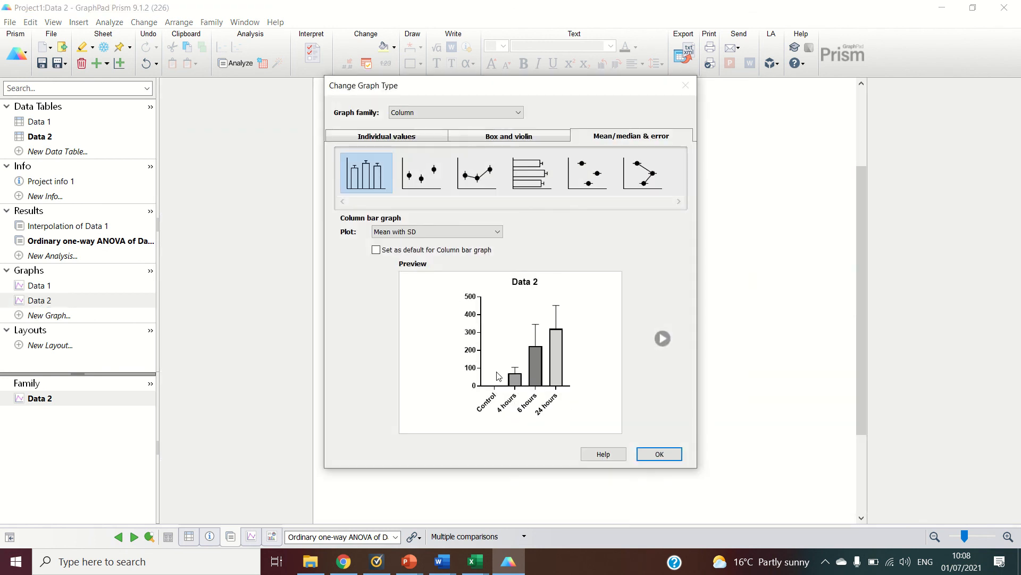
pyautogui.click(661, 455)
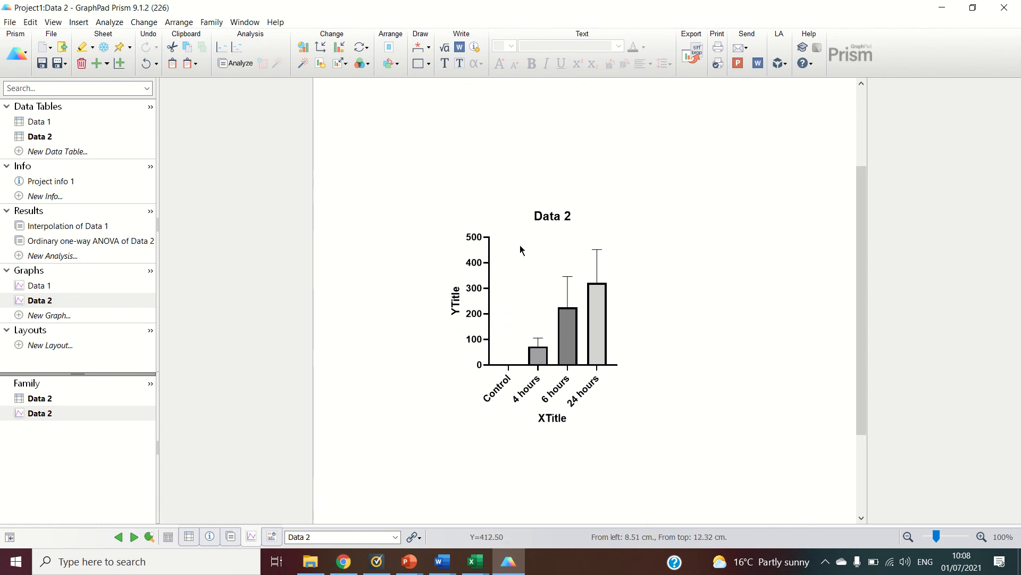
pyautogui.click(428, 49)
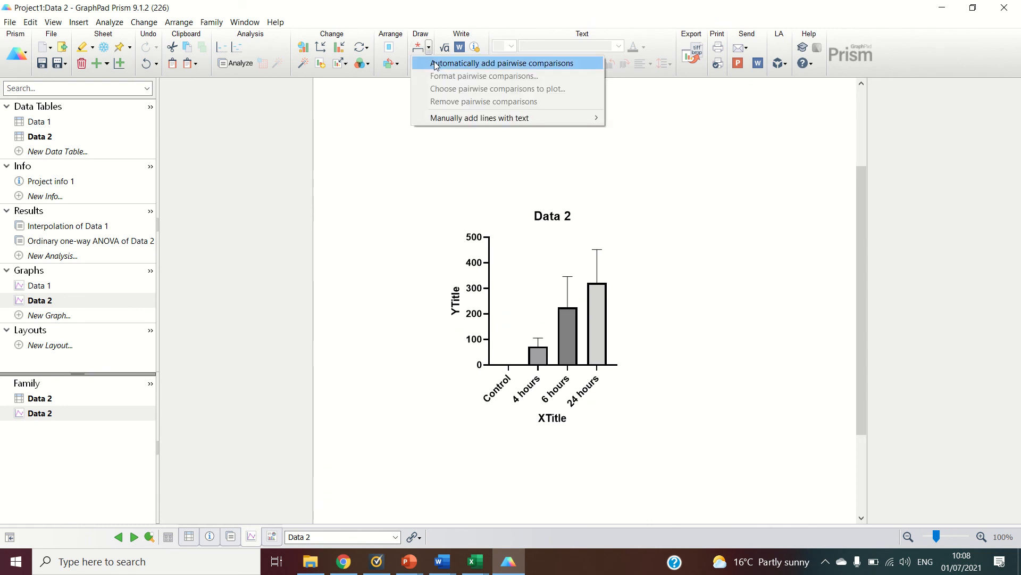
pyautogui.click(435, 64)
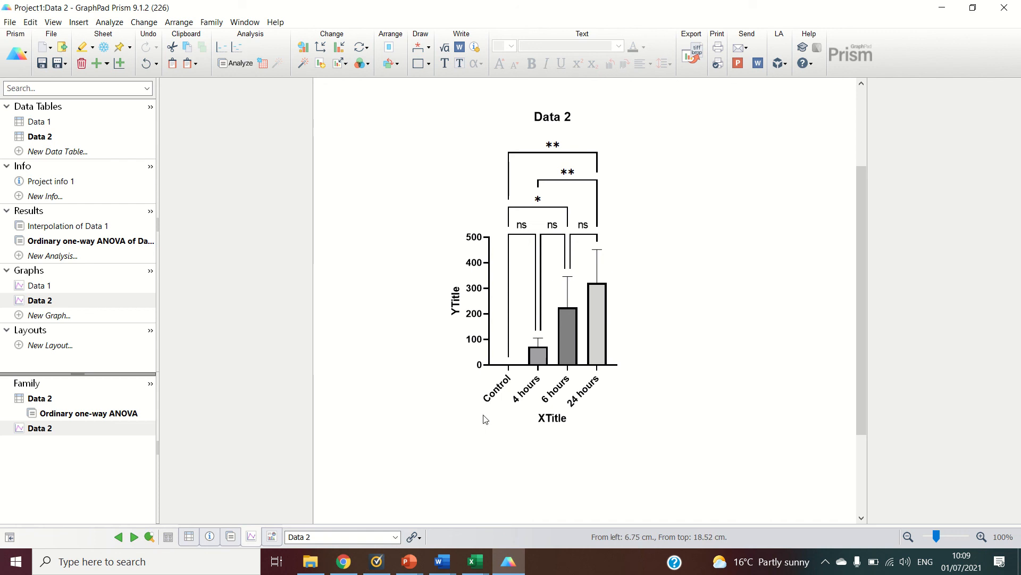
pyautogui.moveTo(463, 11)
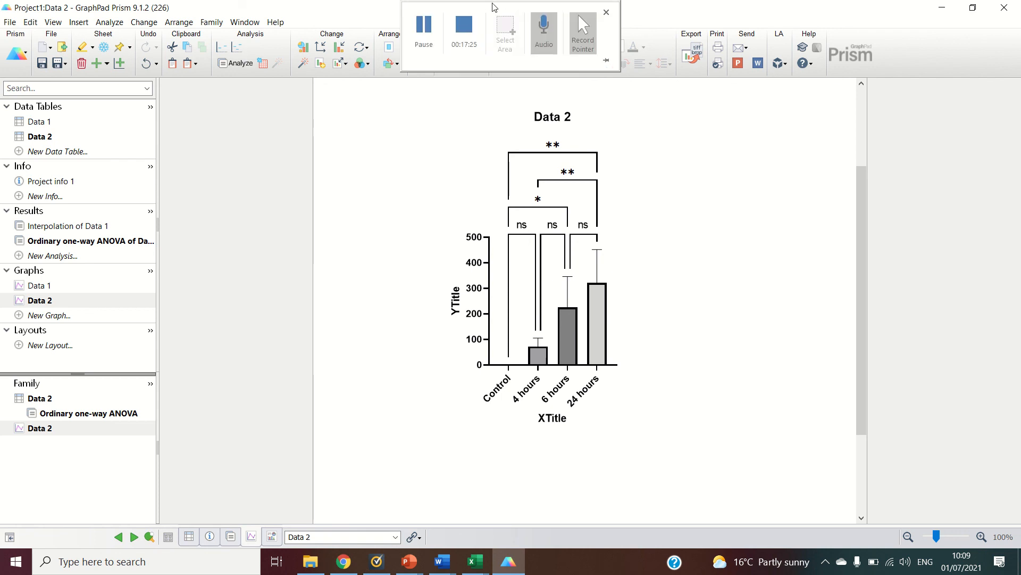